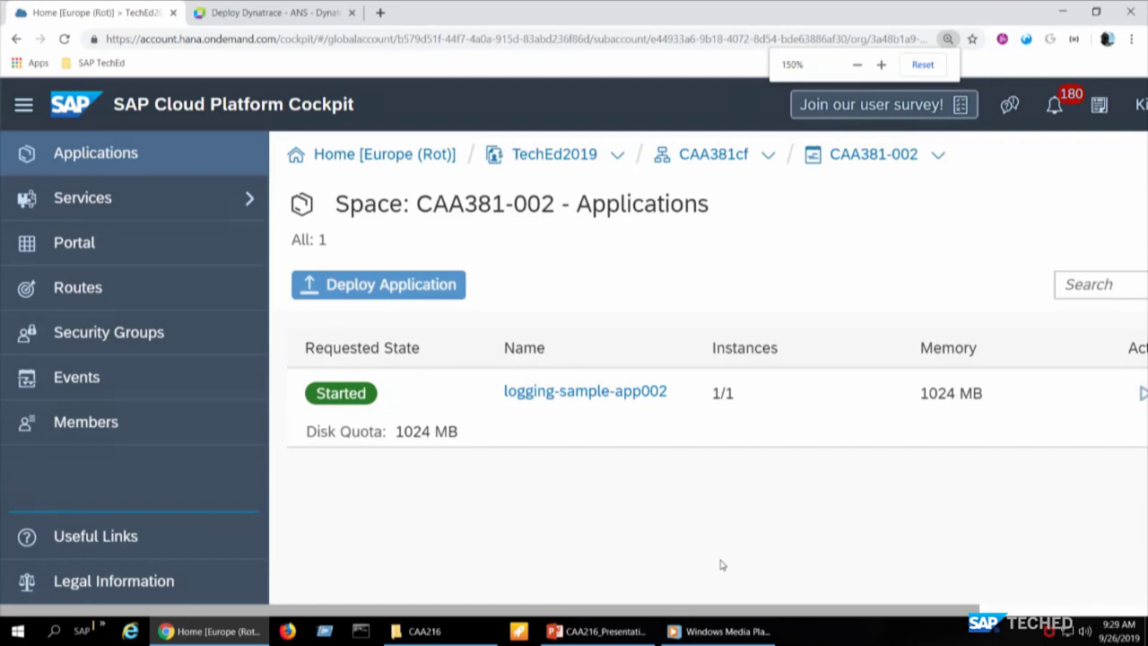
- Open logging-sample-app002's overview at 110% zoom and review its route, instance and recent events
{"action": "left_click", "coordinate": [628, 393]}
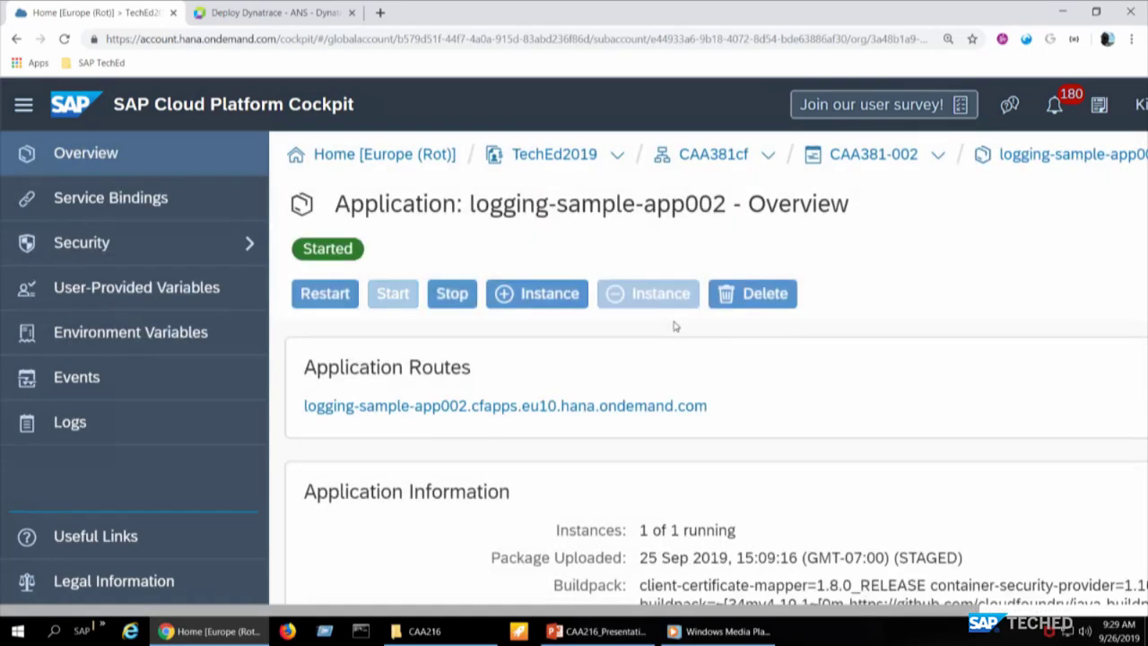
{"action": "scroll", "coordinate": [676, 327], "scroll_direction": "down", "scroll_amount": 3}
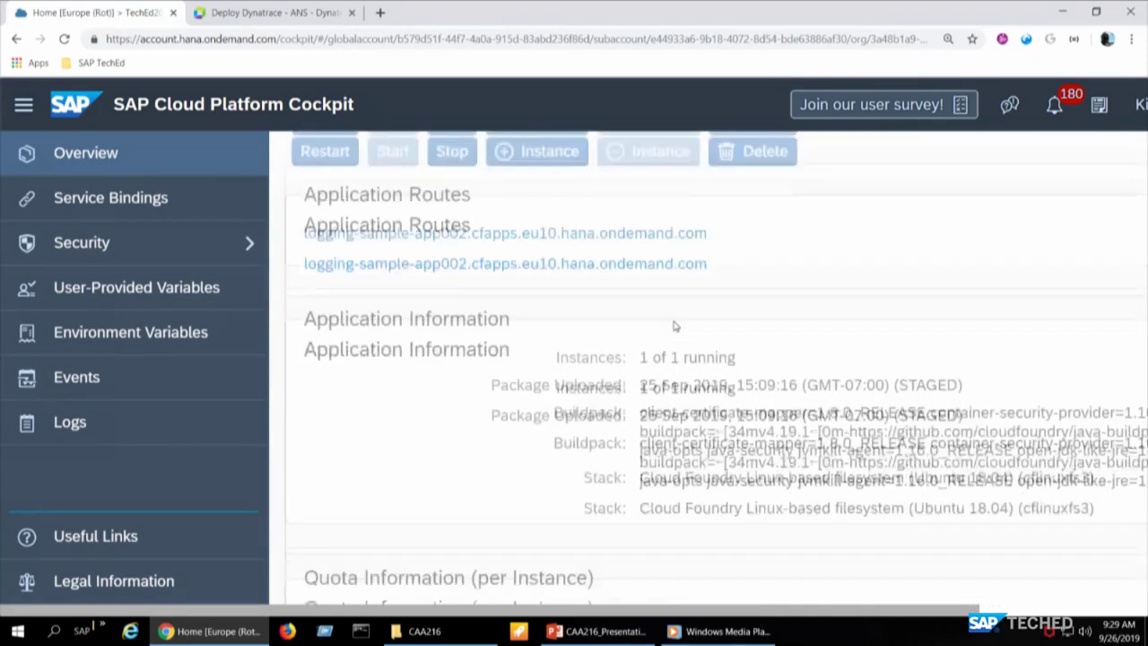
{"action": "key", "text": "ctrl+minus"}
{"action": "key", "text": "ctrl+minus"}
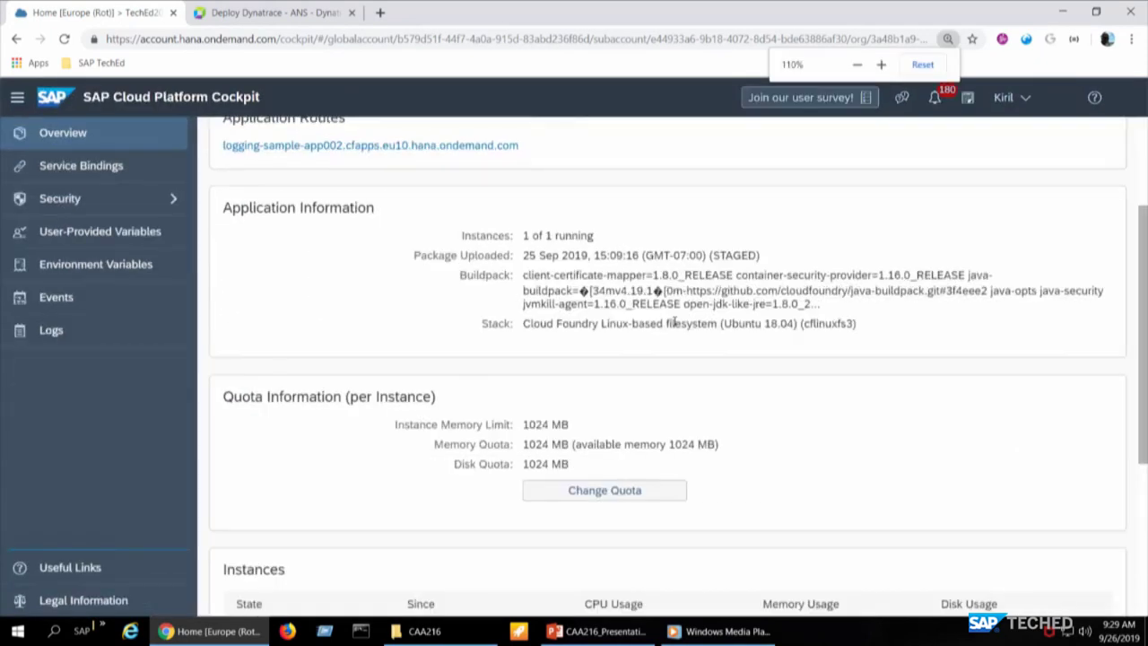
{"action": "scroll", "coordinate": [718, 527], "scroll_direction": "down", "scroll_amount": 2}
{"action": "scroll", "coordinate": [718, 528], "scroll_direction": "down", "scroll_amount": 1}
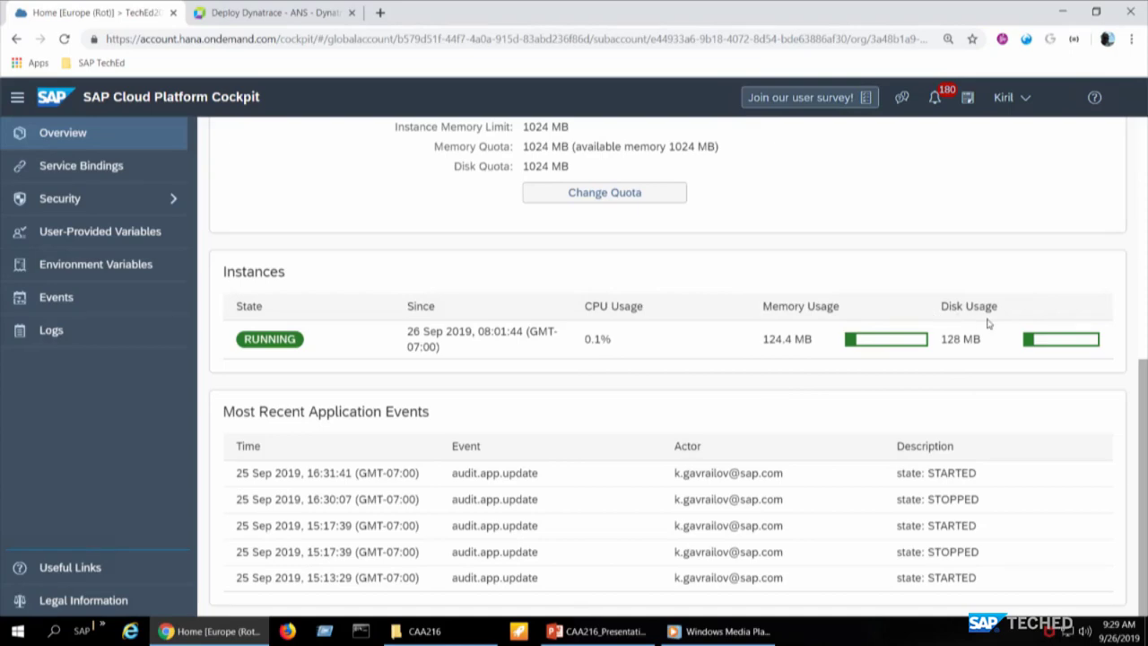
{"action": "scroll", "coordinate": [655, 239], "scroll_direction": "up", "scroll_amount": 3}
{"action": "scroll", "coordinate": [633, 285], "scroll_direction": "down", "scroll_amount": 3}
{"action": "scroll", "coordinate": [582, 484], "scroll_direction": "up", "scroll_amount": 4}
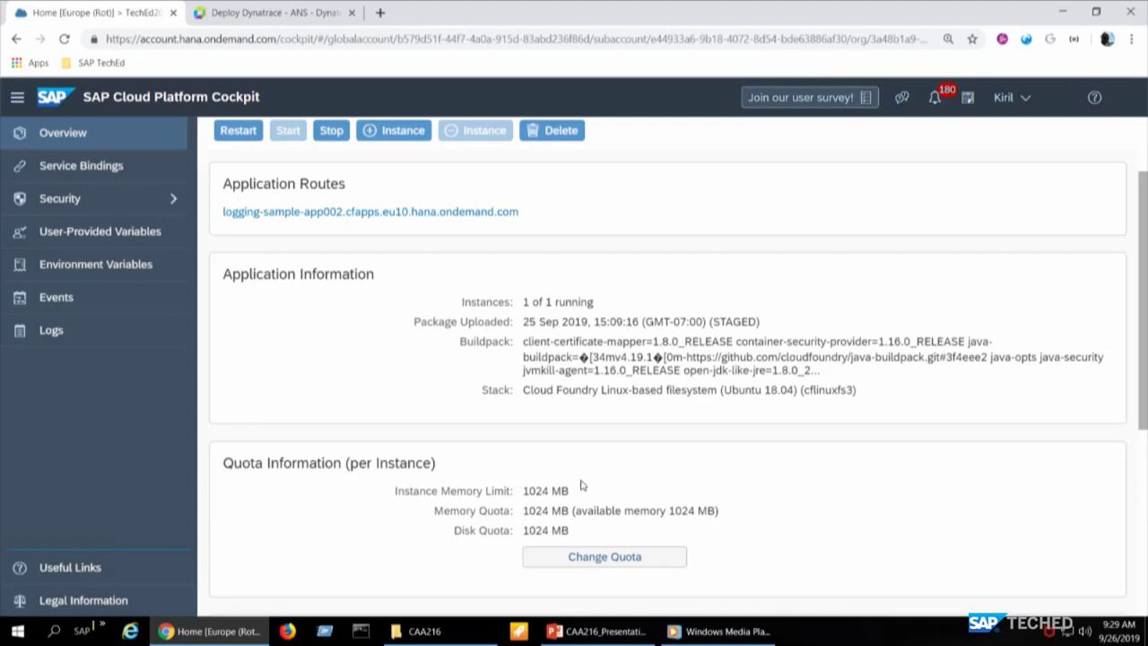
- Open the app's route in a new tab, reload it five times, then return to the Cockpit
{"action": "left_click", "coordinate": [384, 212]}
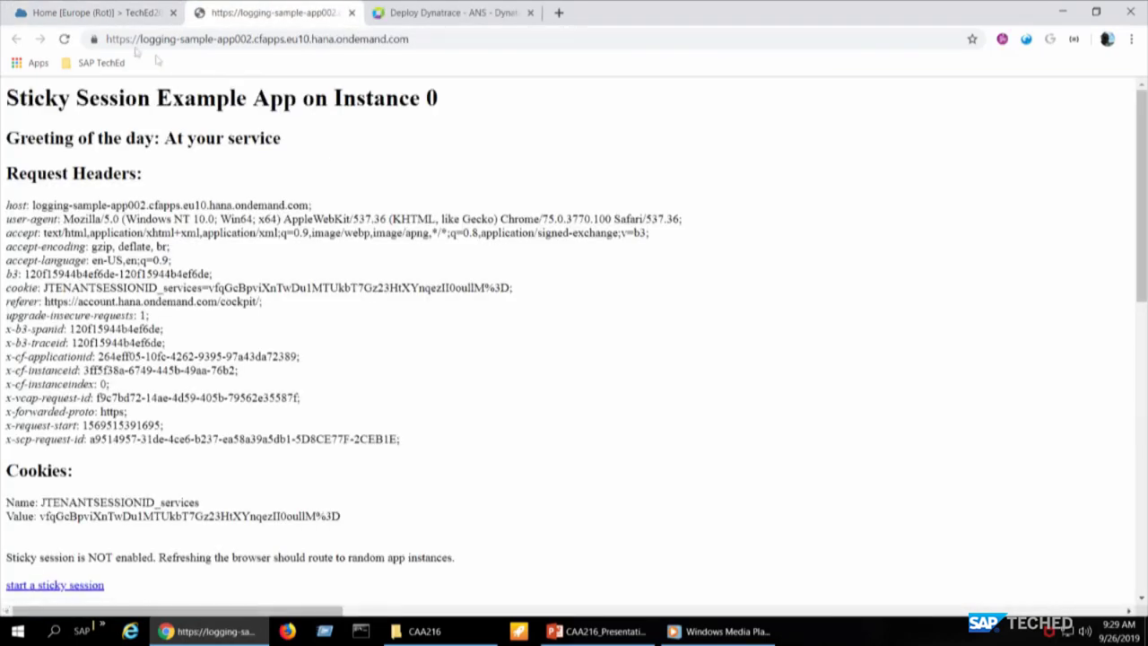
{"action": "left_click", "coordinate": [65, 39]}
{"action": "left_click", "coordinate": [65, 38]}
{"action": "left_click", "coordinate": [64, 38]}
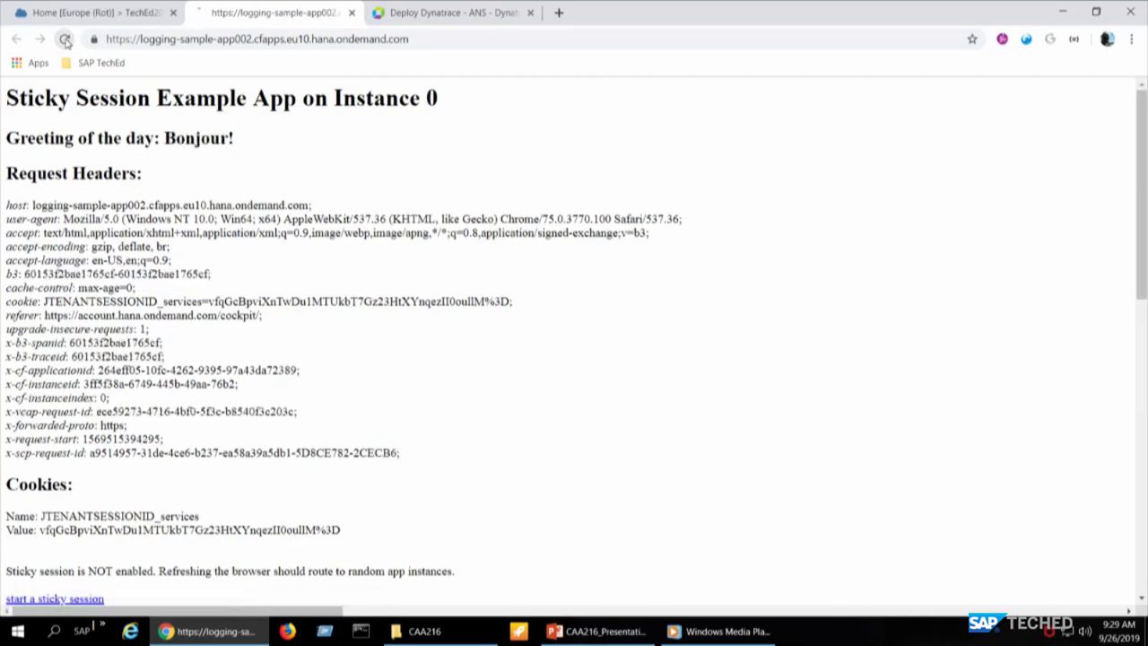
{"action": "left_click", "coordinate": [64, 38]}
{"action": "left_click", "coordinate": [65, 39]}
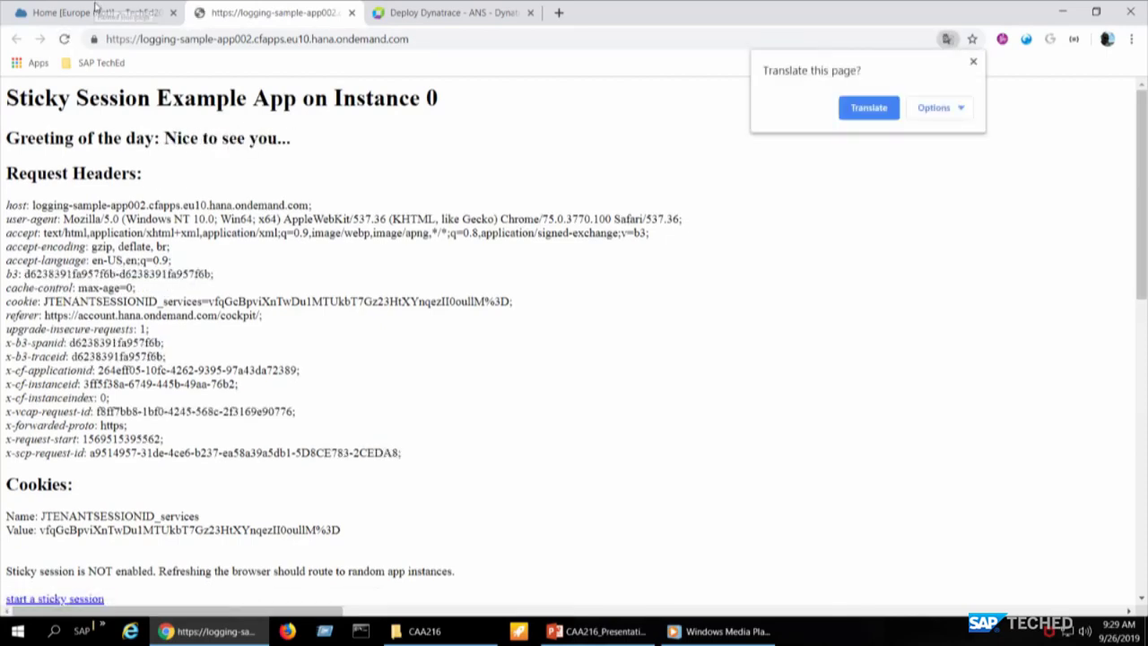
{"action": "left_click", "coordinate": [973, 61]}
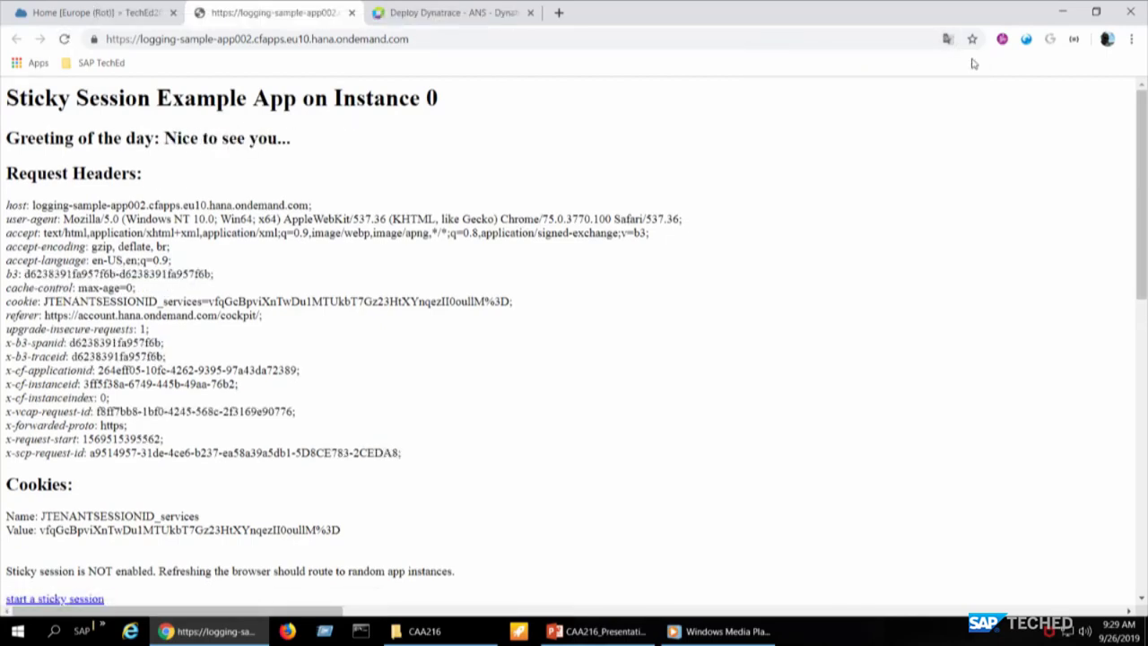
{"action": "left_click", "coordinate": [129, 11]}
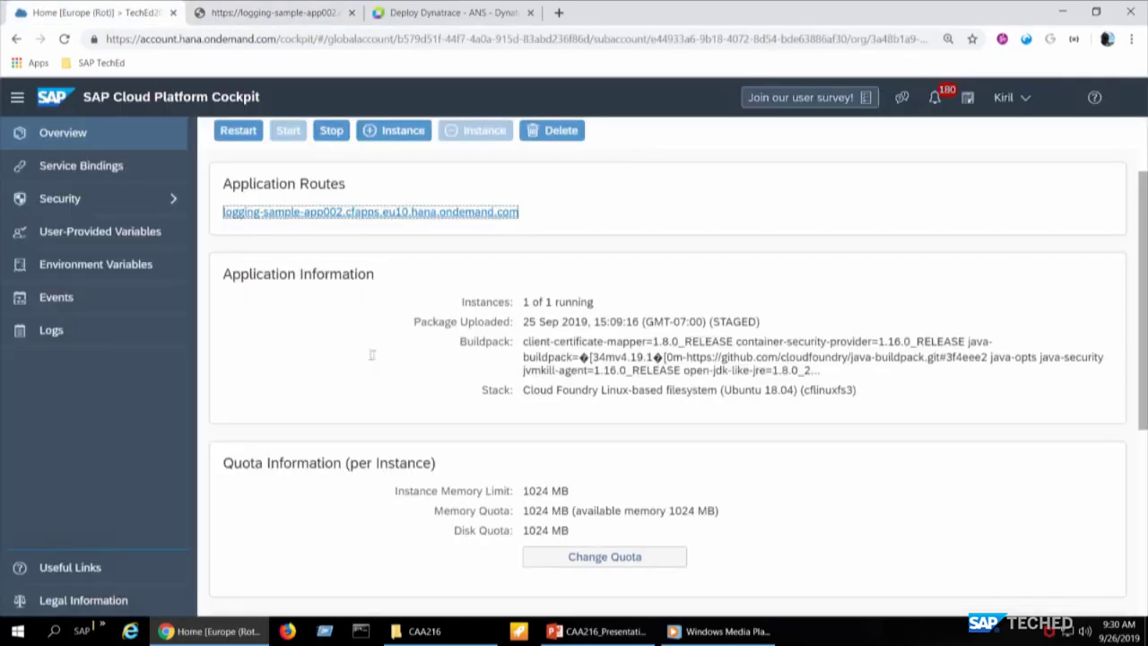
- Check the instance's 2.7% CPU usage, list the app's logs, and open the Kibana dashboard
{"action": "scroll", "coordinate": [372, 355], "scroll_direction": "down", "scroll_amount": 4}
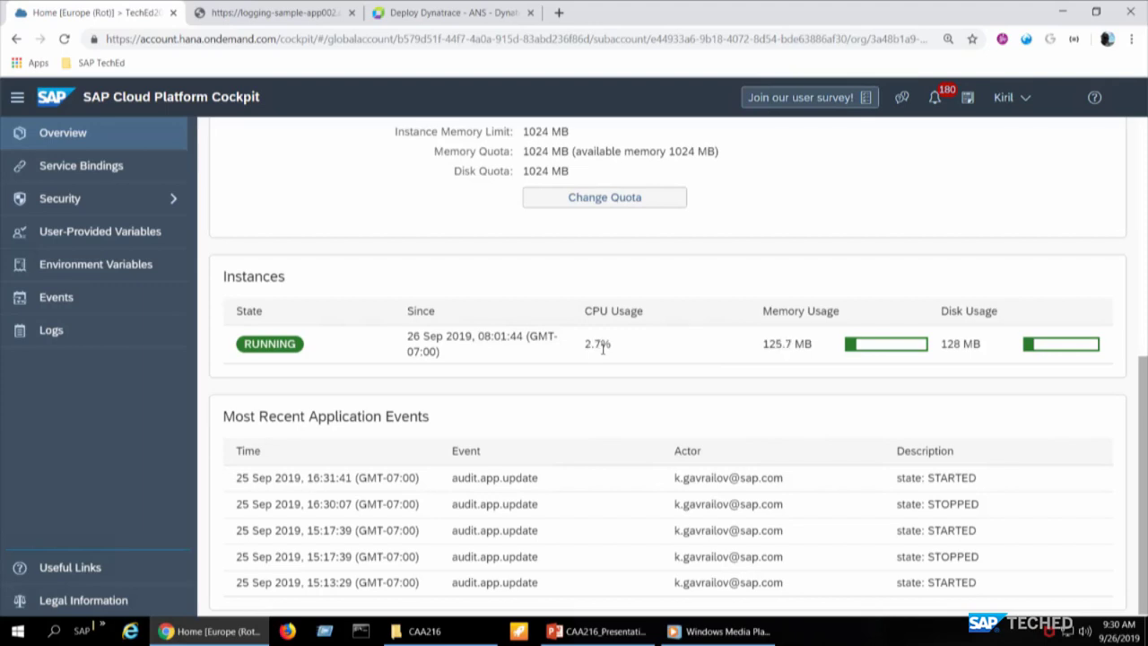
{"action": "left_click_drag", "start_coordinate": [585, 350], "coordinate": [623, 351]}
{"action": "left_click", "coordinate": [621, 349]}
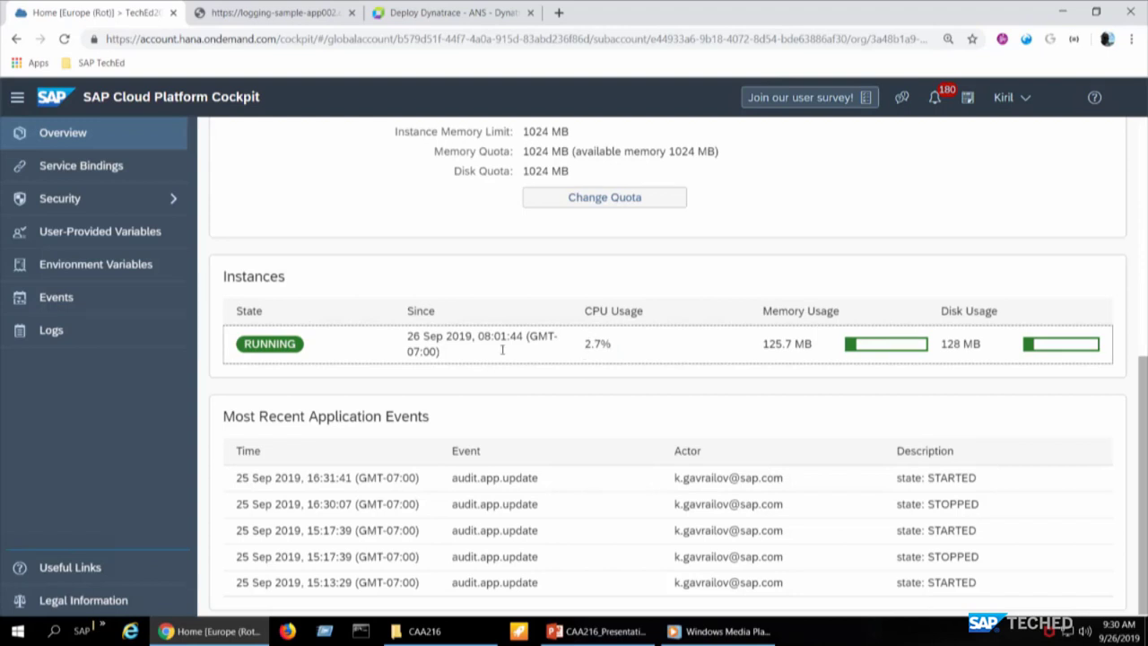
{"action": "left_click", "coordinate": [125, 378]}
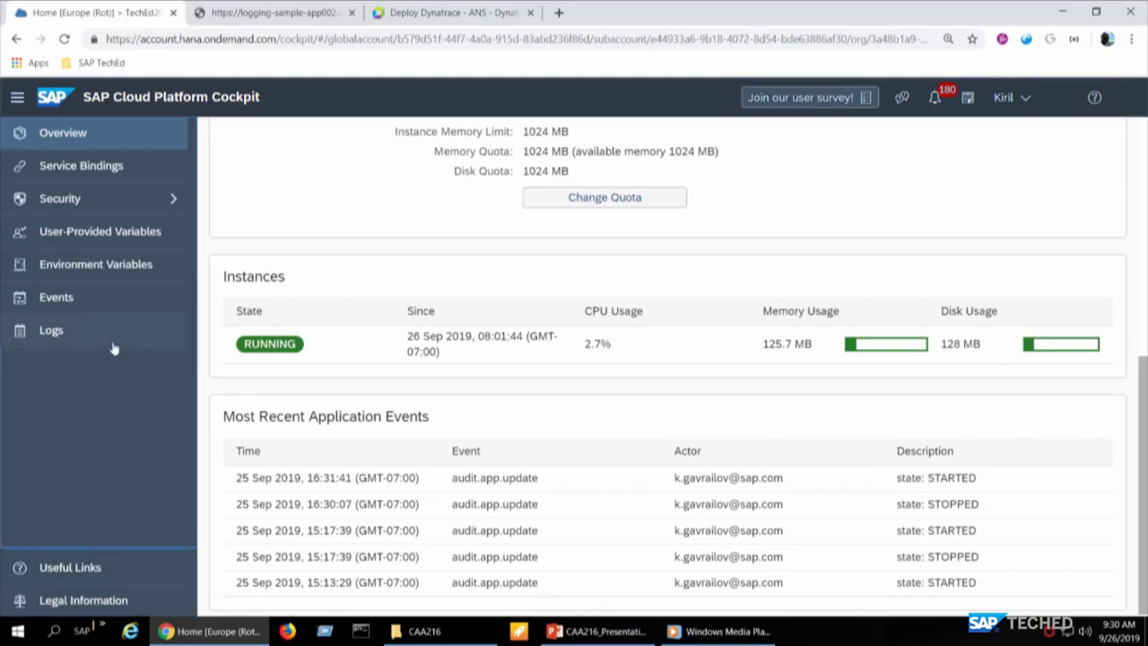
{"action": "left_click", "coordinate": [113, 342]}
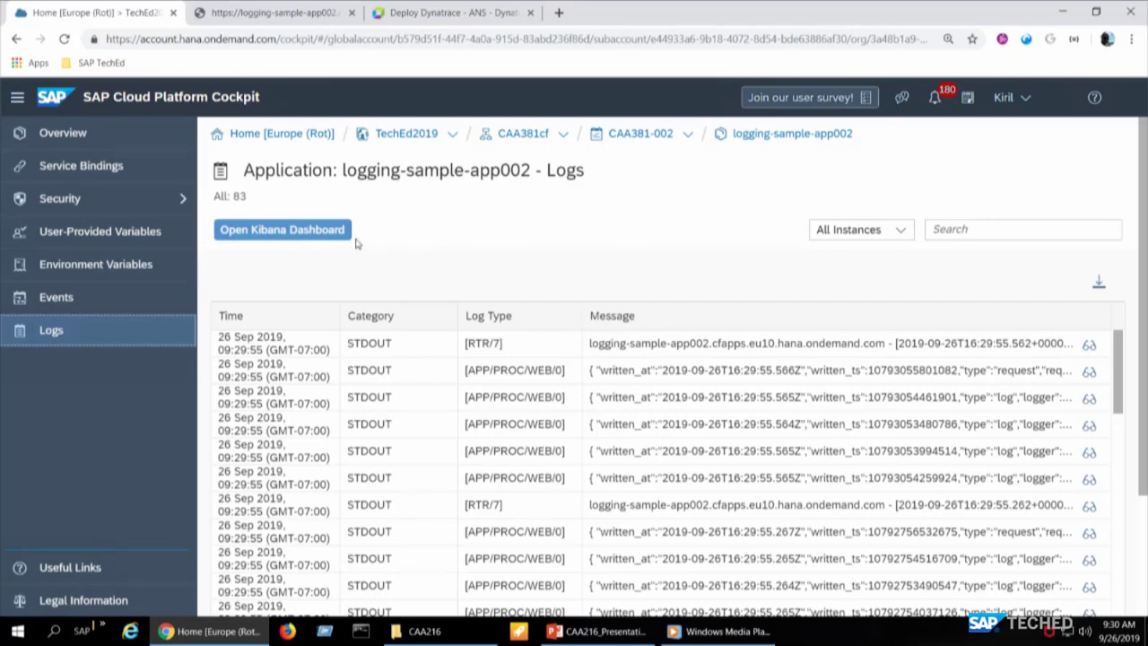
{"action": "left_click", "coordinate": [303, 227]}
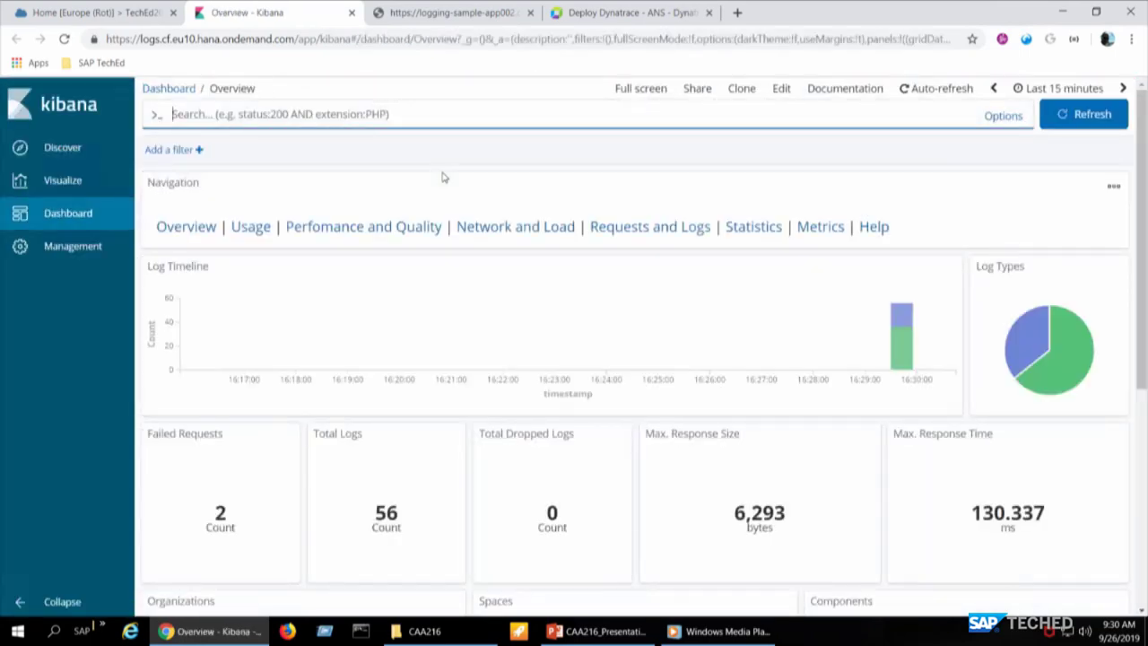
- Filter the Kibana Overview dashboard on the latest Log Timeline bar
{"action": "scroll", "coordinate": [492, 343], "scroll_direction": "down", "scroll_amount": 3}
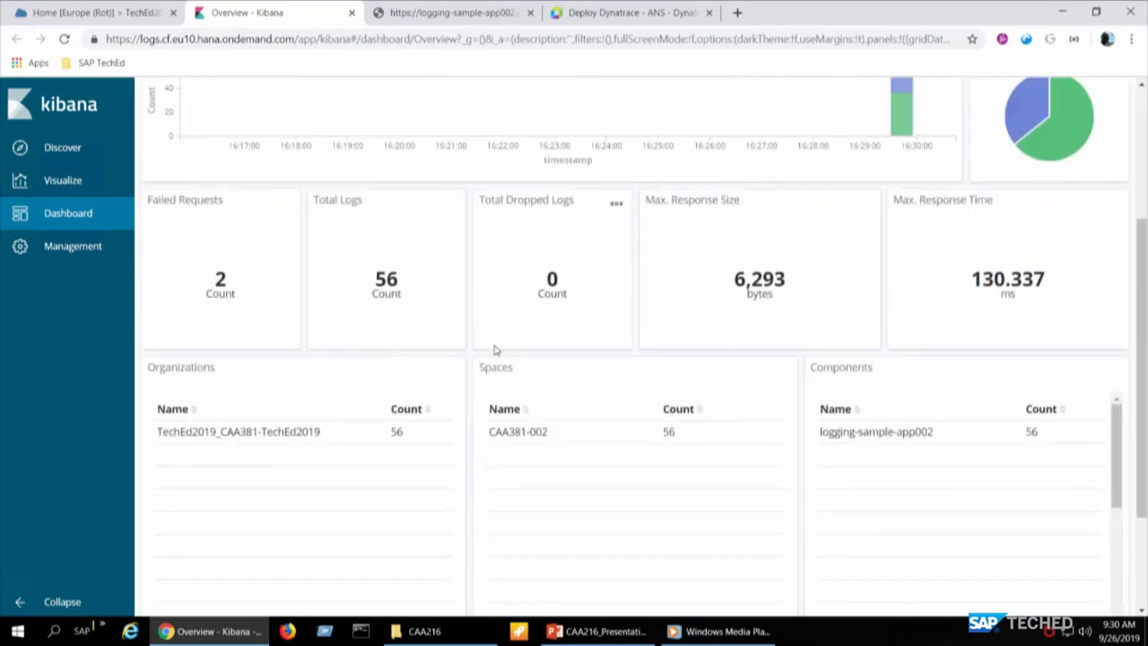
{"action": "scroll", "coordinate": [494, 350], "scroll_direction": "up", "scroll_amount": 1}
{"action": "mouse_move", "coordinate": [893, 148]}
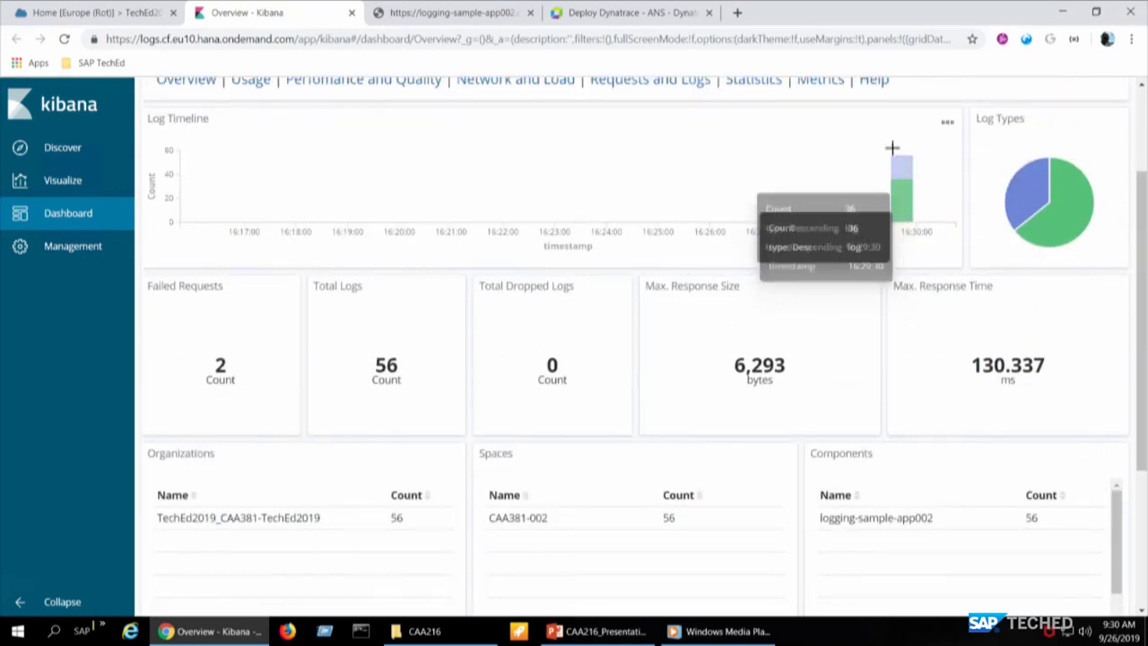
{"action": "scroll", "coordinate": [666, 403], "scroll_direction": "up", "scroll_amount": 2}
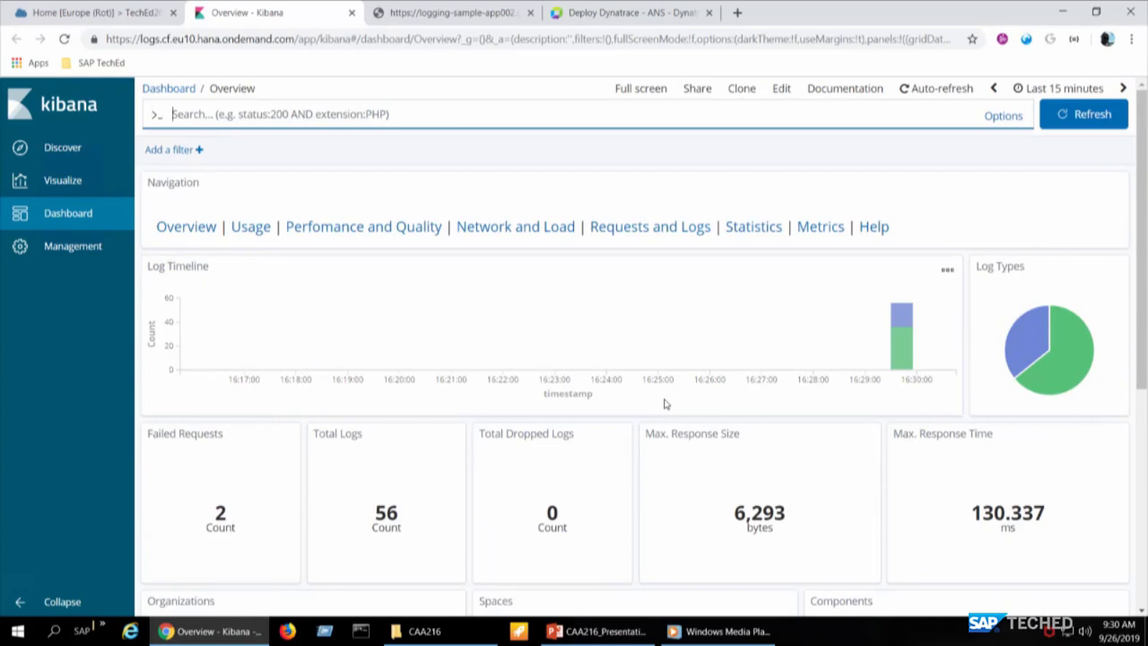
{"action": "left_click", "coordinate": [901, 346]}
- Review the filtered log panels and switch to the Metrics dashboard
{"action": "scroll", "coordinate": [628, 341], "scroll_direction": "down", "scroll_amount": 3}
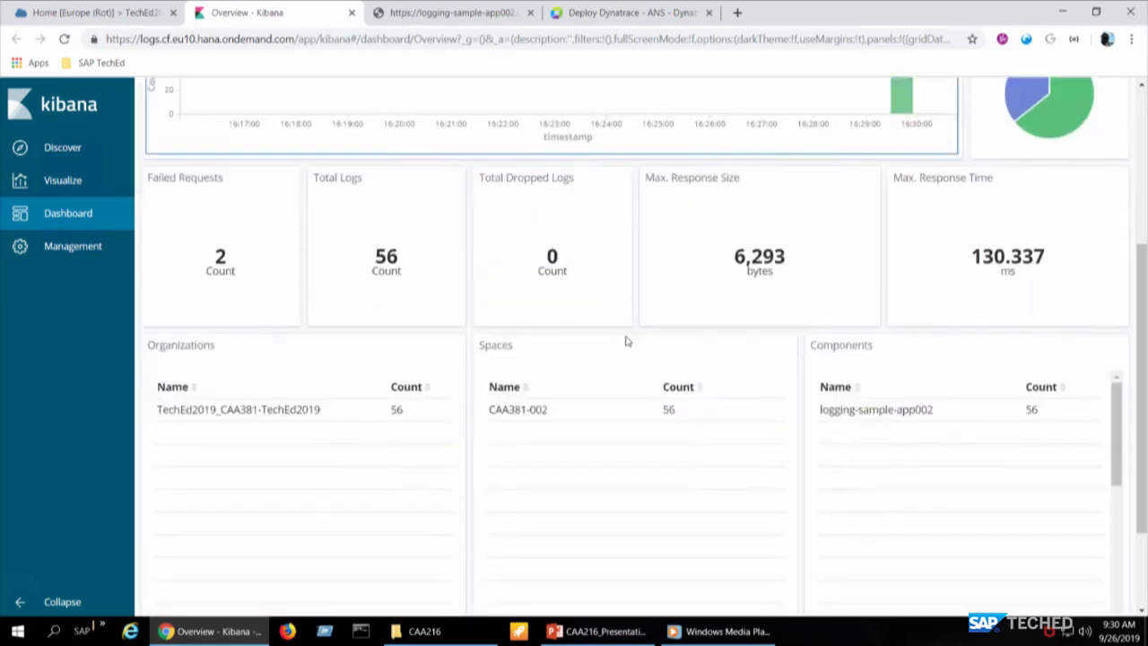
{"action": "scroll", "coordinate": [627, 341], "scroll_direction": "down", "scroll_amount": 2}
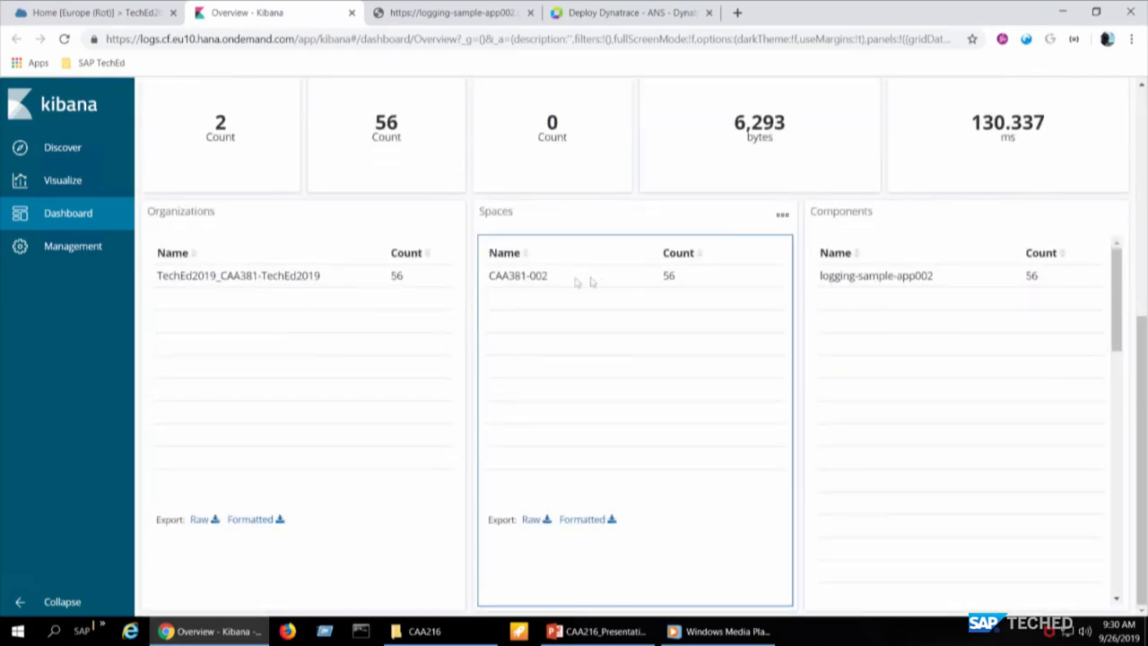
{"action": "mouse_move", "coordinate": [514, 277]}
{"action": "scroll", "coordinate": [514, 276], "scroll_direction": "up", "scroll_amount": 4}
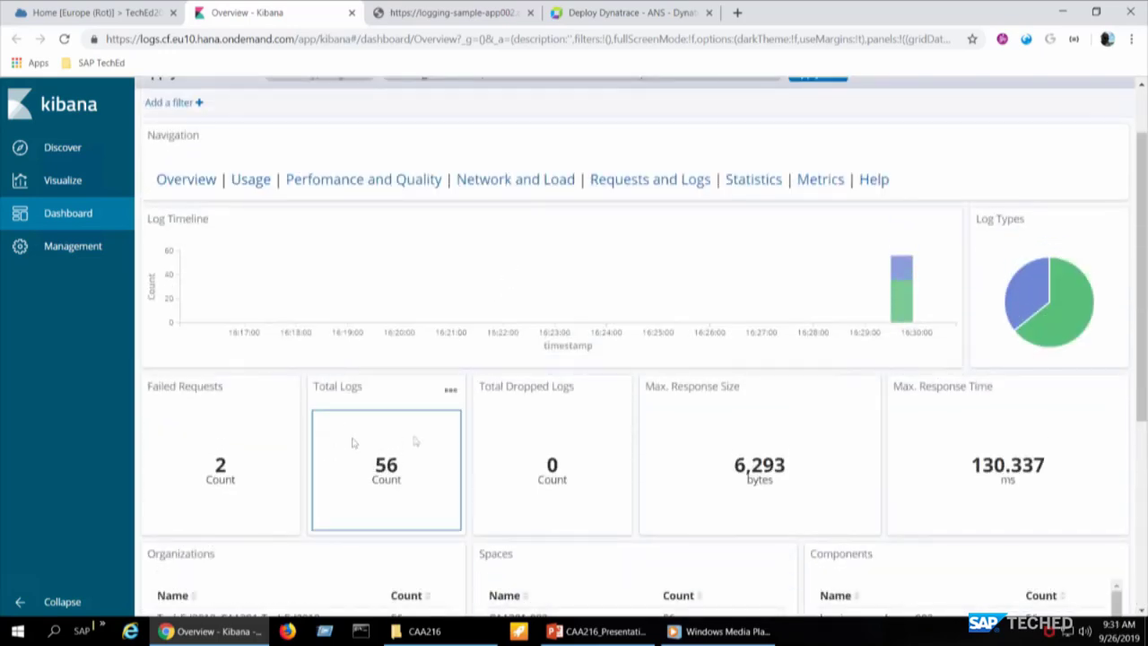
{"action": "scroll", "coordinate": [680, 414], "scroll_direction": "down", "scroll_amount": 4}
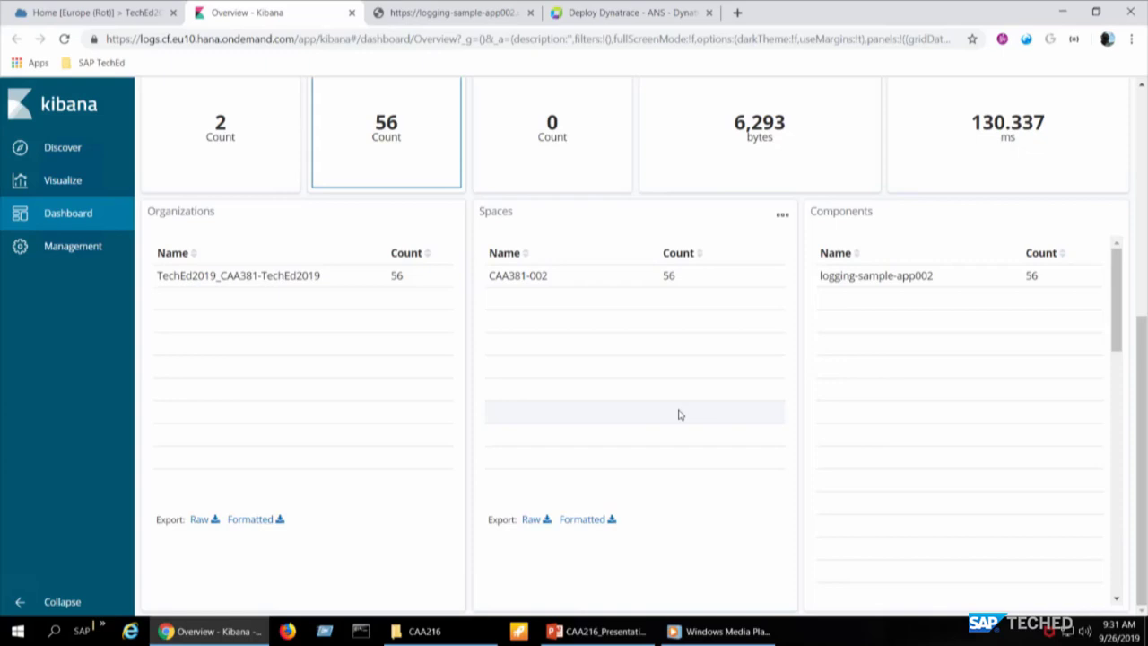
{"action": "scroll", "coordinate": [680, 415], "scroll_direction": "up", "scroll_amount": 4}
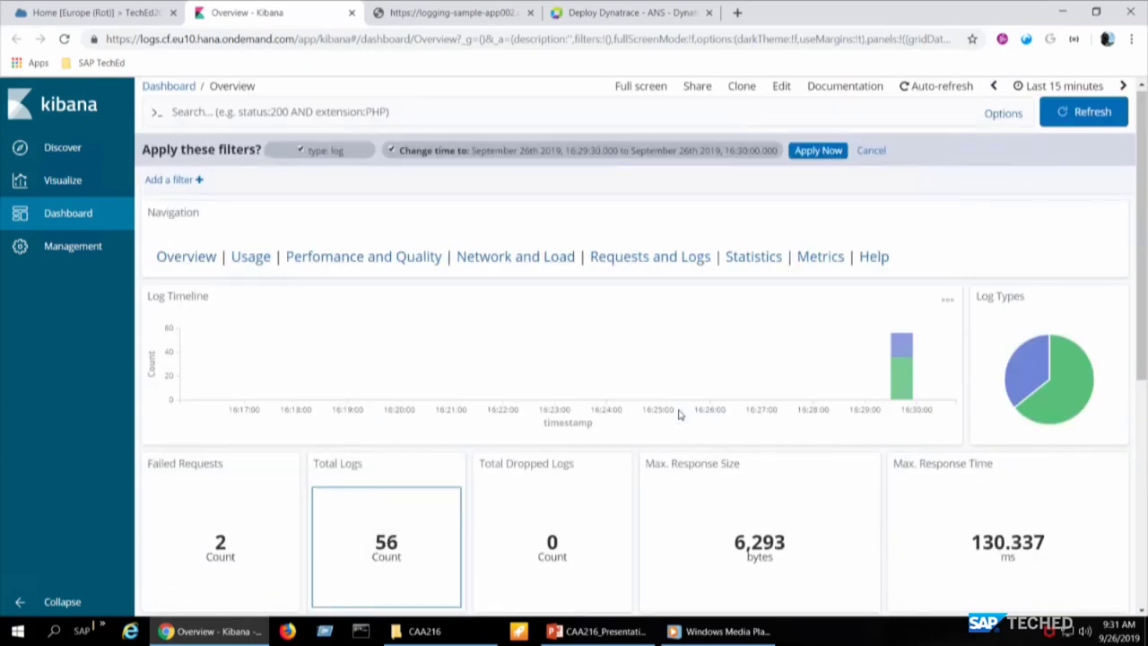
{"action": "left_click", "coordinate": [823, 258]}
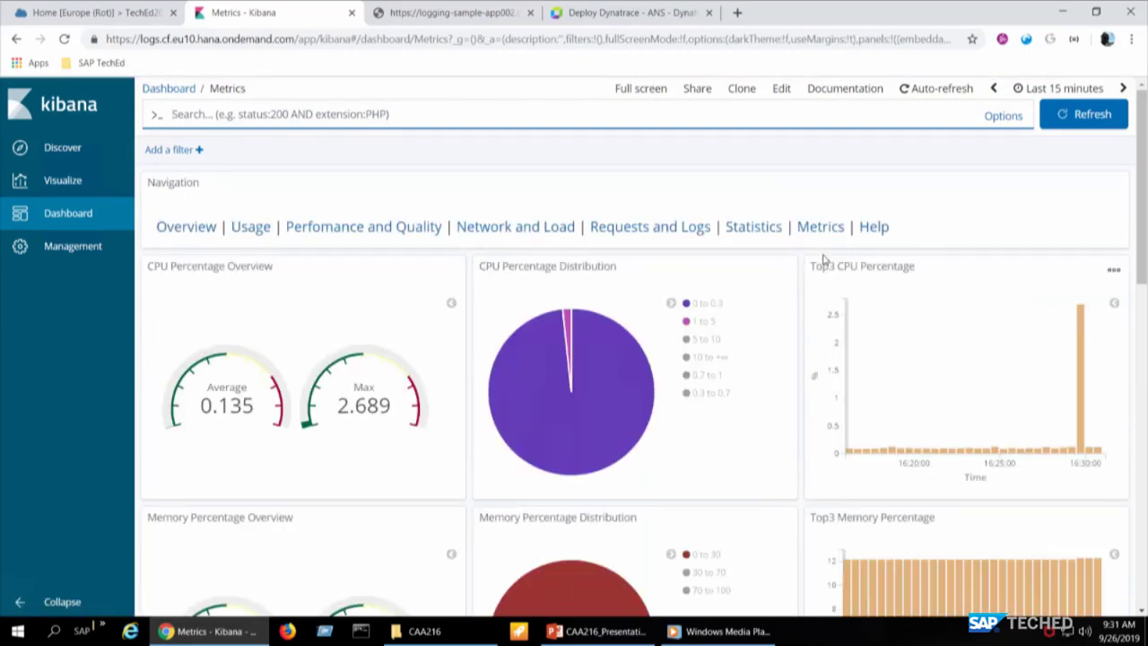
{"action": "scroll", "coordinate": [799, 351], "scroll_direction": "down", "scroll_amount": 2}
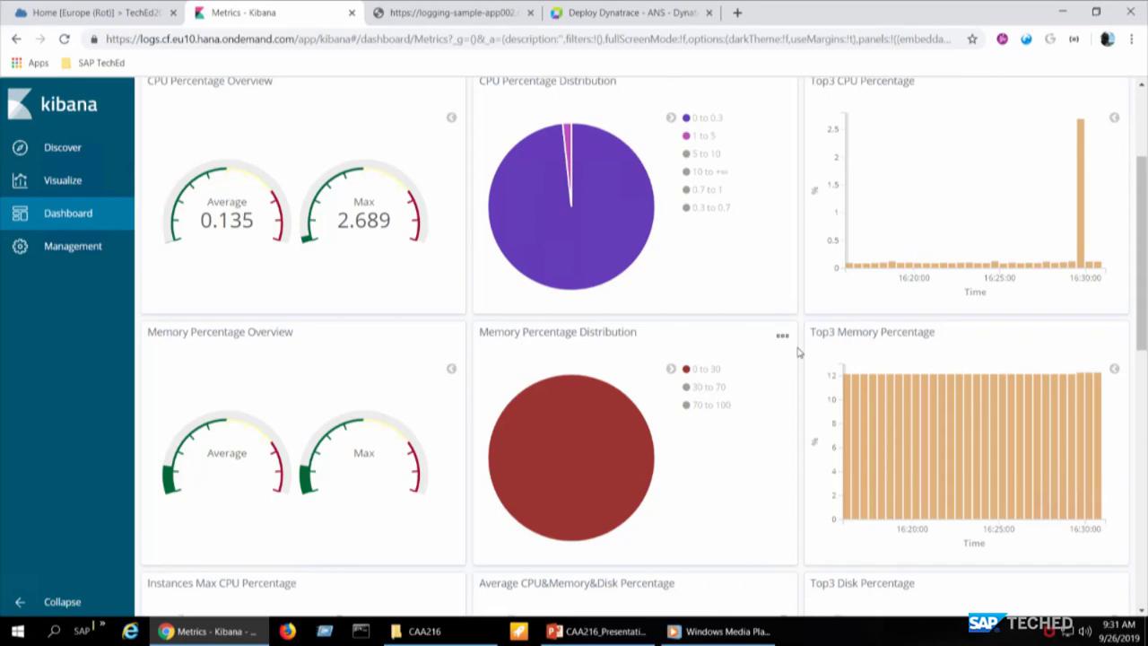
{"action": "scroll", "coordinate": [799, 352], "scroll_direction": "down", "scroll_amount": 4}
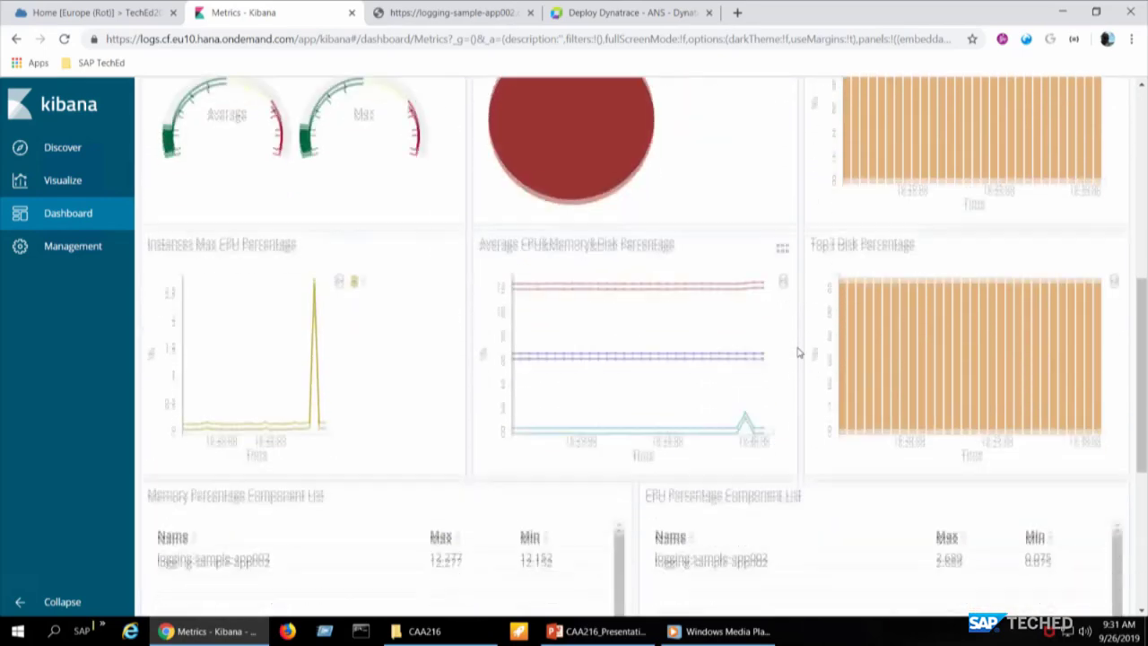
{"action": "scroll", "coordinate": [798, 352], "scroll_direction": "down", "scroll_amount": 1}
{"action": "scroll", "coordinate": [799, 352], "scroll_direction": "up", "scroll_amount": 2}
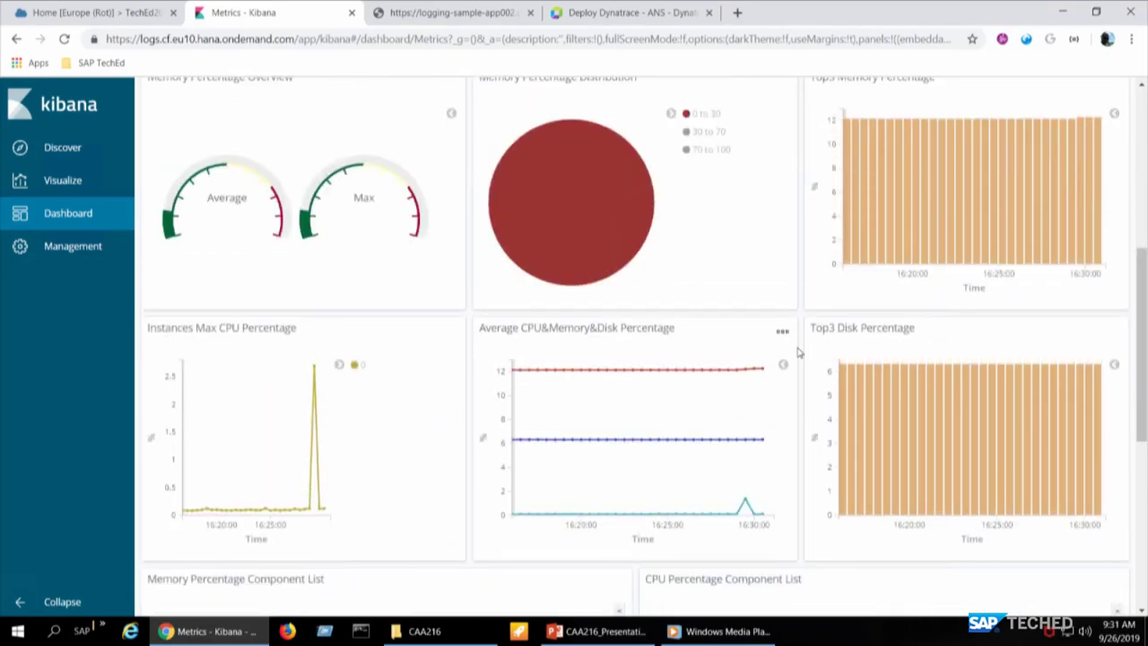
{"action": "scroll", "coordinate": [798, 352], "scroll_direction": "up", "scroll_amount": 5}
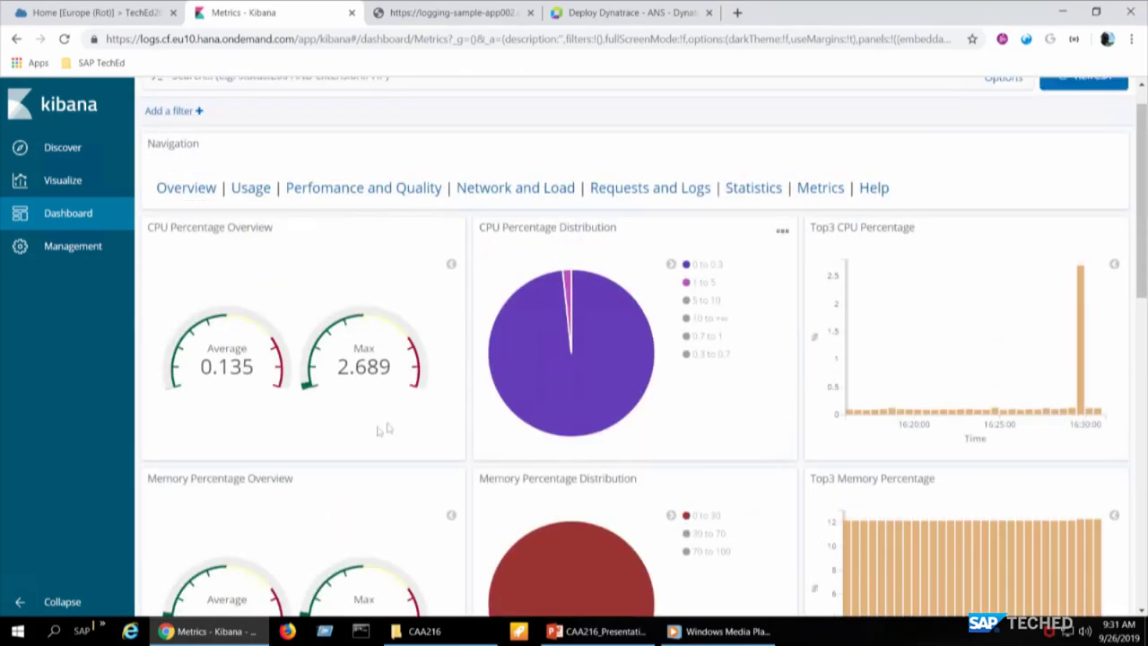
{"action": "scroll", "coordinate": [566, 464], "scroll_direction": "down", "scroll_amount": 3}
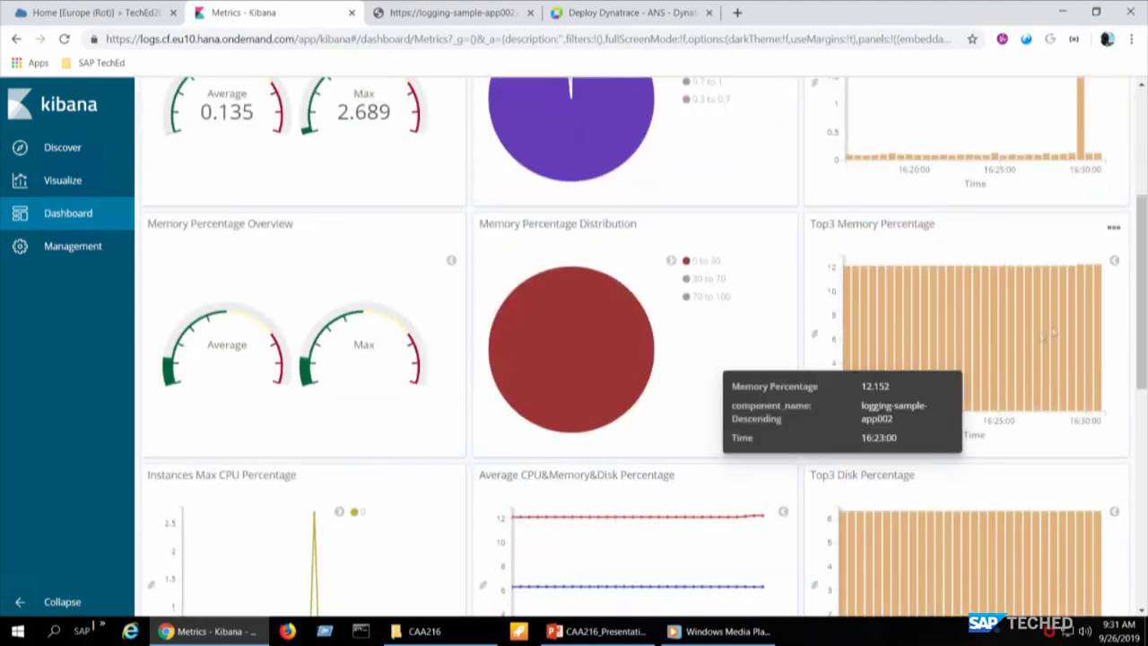
{"action": "scroll", "coordinate": [886, 401], "scroll_direction": "down", "scroll_amount": 7}
{"action": "scroll", "coordinate": [886, 401], "scroll_direction": "up", "scroll_amount": 2}
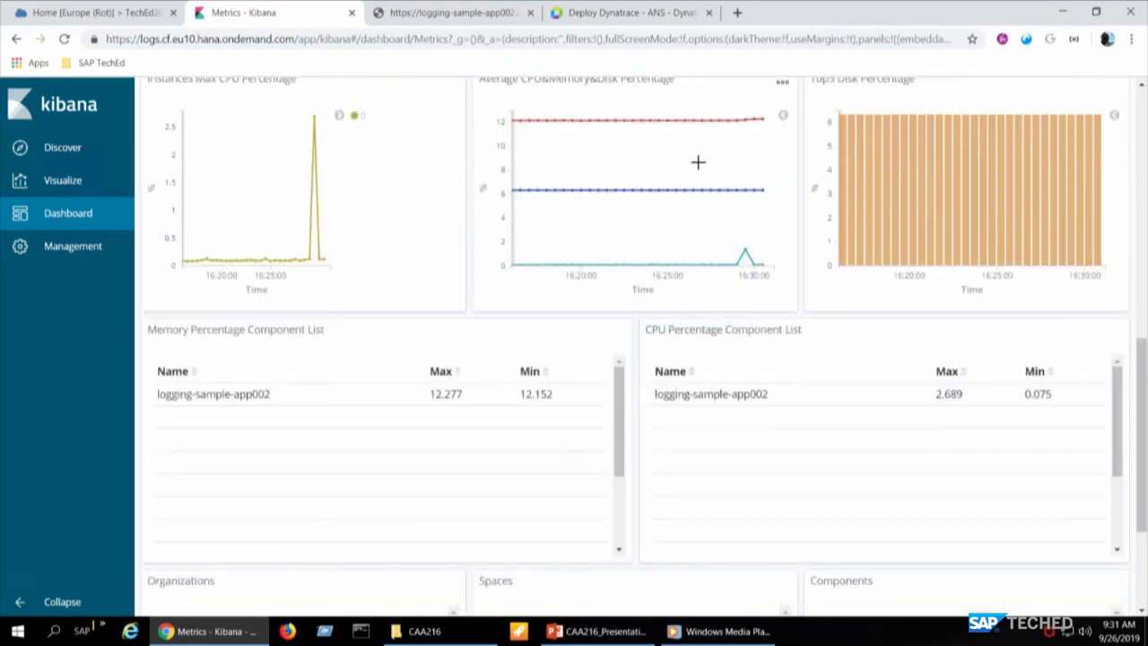
{"action": "scroll", "coordinate": [698, 162], "scroll_direction": "up", "scroll_amount": 3}
{"action": "scroll", "coordinate": [698, 162], "scroll_direction": "up", "scroll_amount": 4}
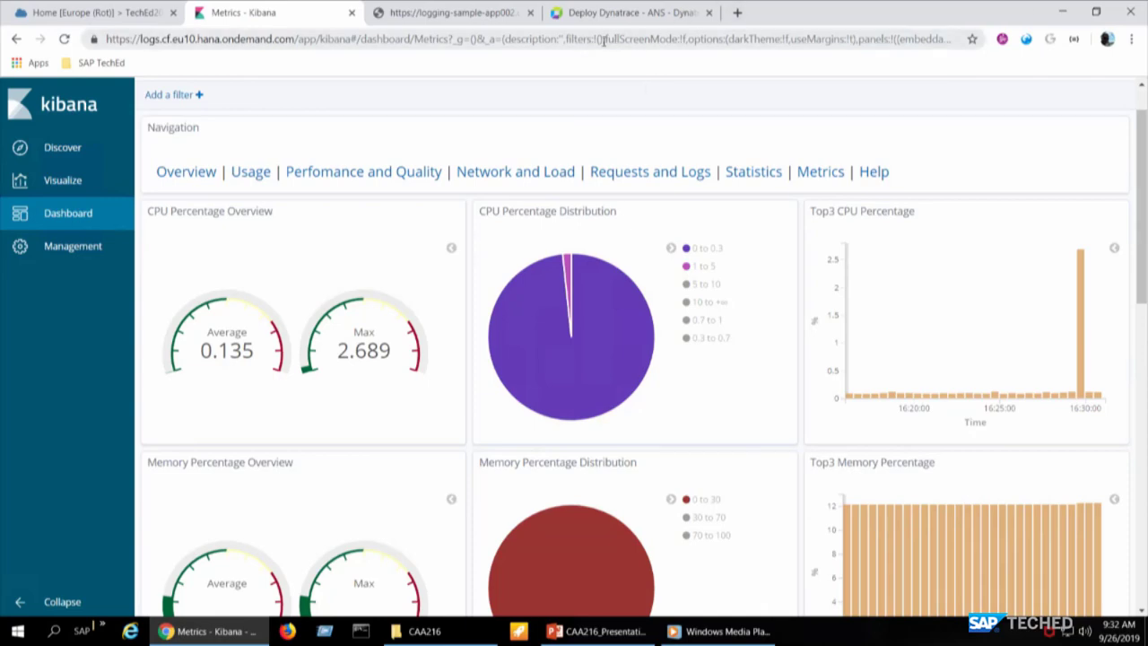
- Load the sample app's /custom endpoint in its browser tab
{"action": "left_click", "coordinate": [459, 18]}
{"action": "left_click", "coordinate": [418, 38]}
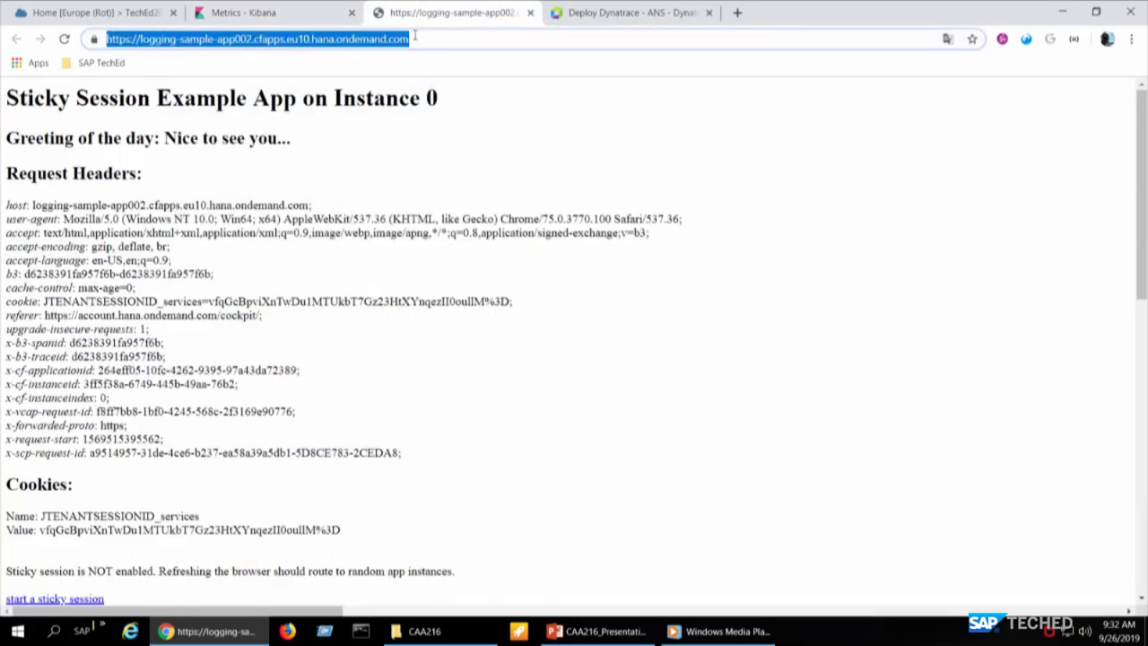
{"action": "type", "text": "/"}
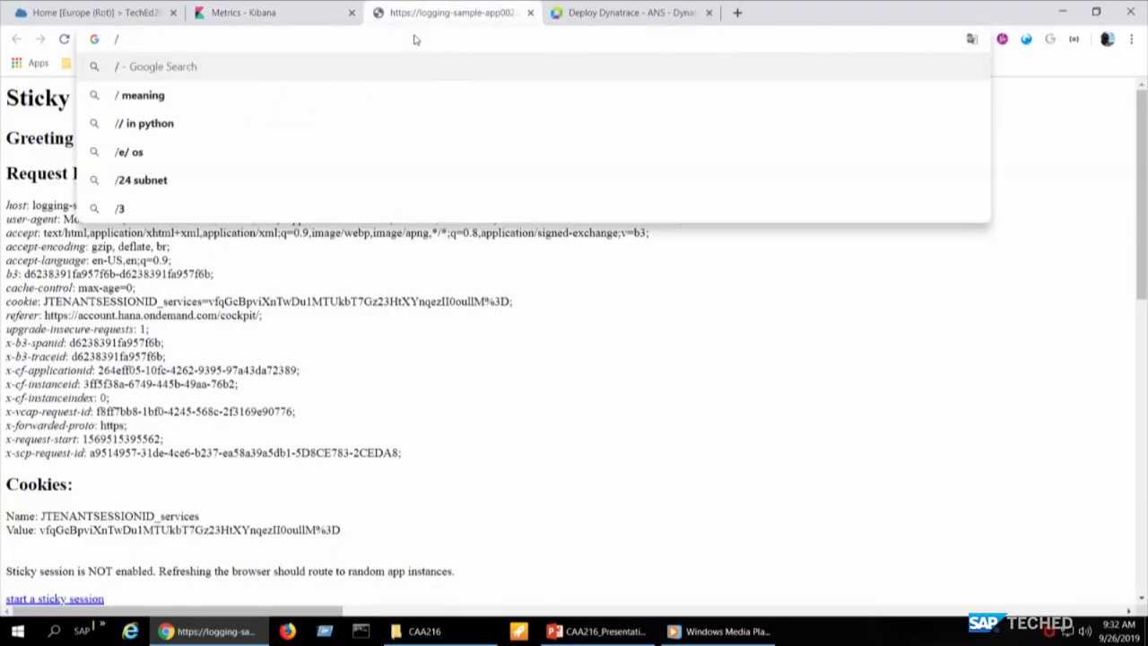
{"action": "key", "text": "ctrl+z"}
{"action": "left_click", "coordinate": [418, 39]}
{"action": "type", "text": "/custom"}
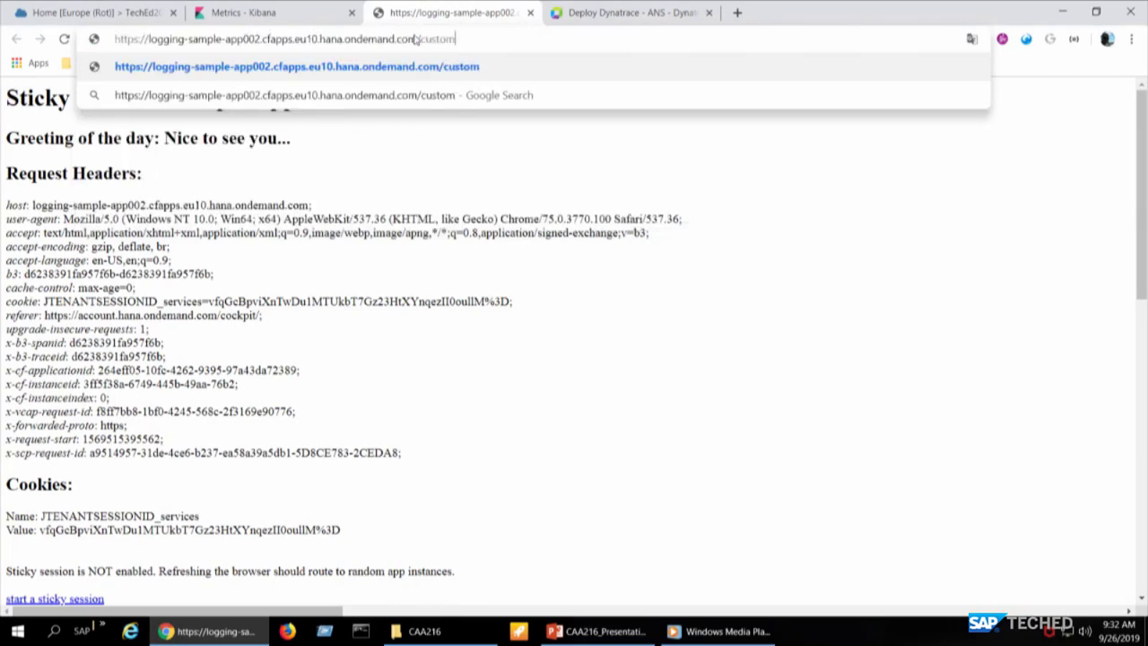
{"action": "key", "text": "Return"}
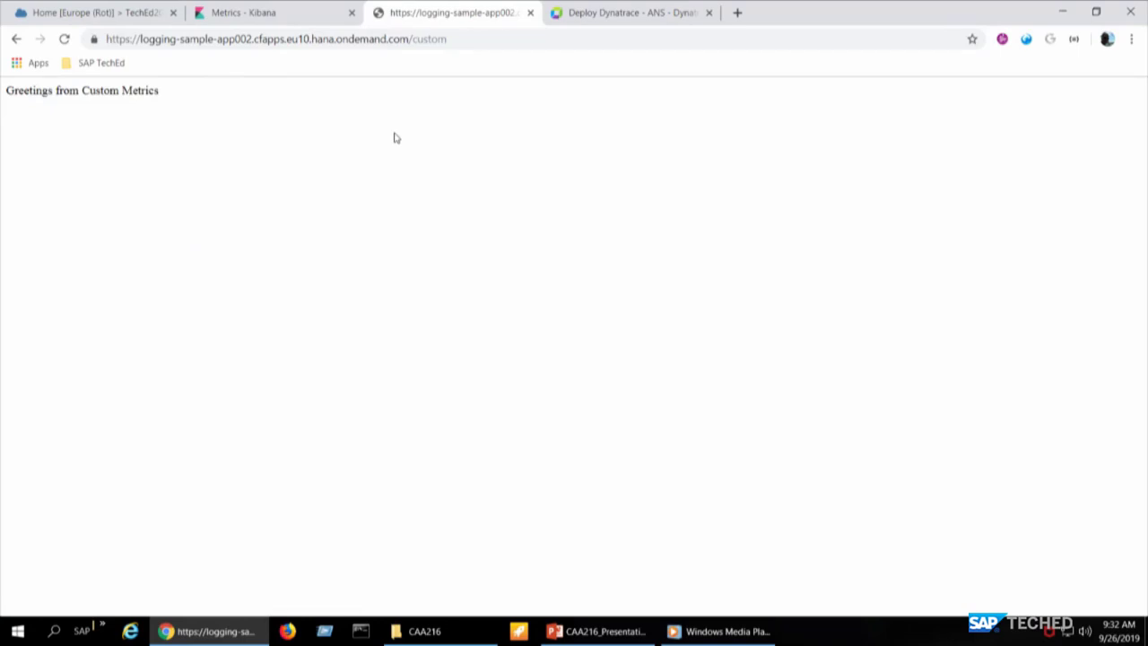
- Enlarge the 'Greetings from Custom Metrics' page and reload it four times to emit metrics
{"action": "key", "text": "ctrl+plus"}
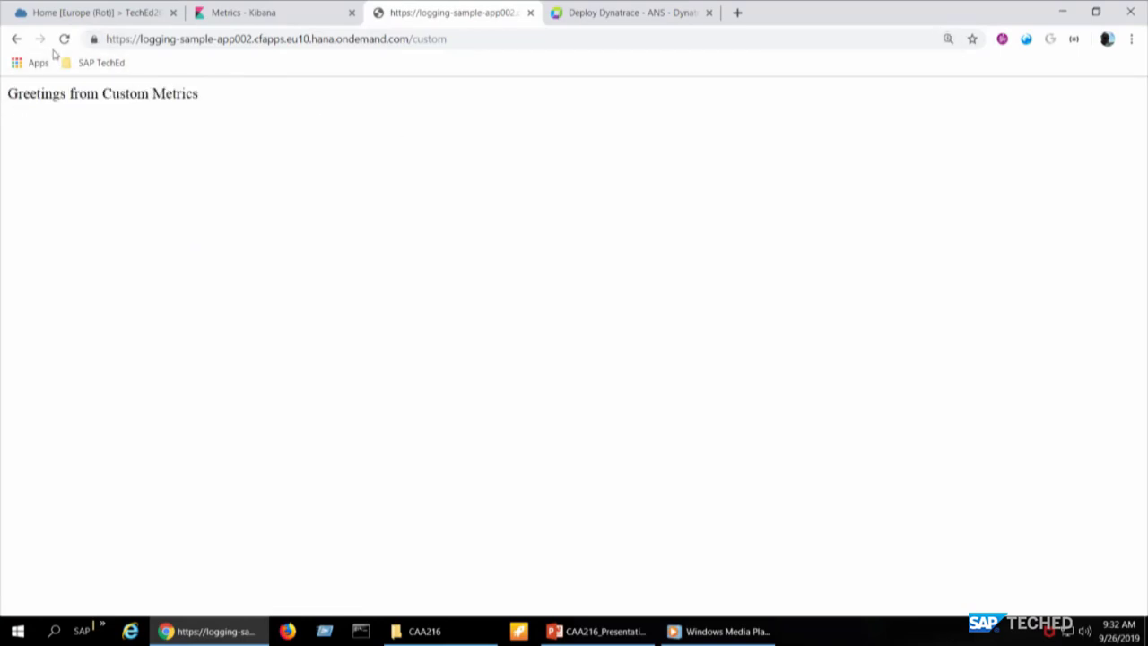
{"action": "left_click", "coordinate": [72, 39]}
{"action": "left_click", "coordinate": [76, 39]}
{"action": "left_click", "coordinate": [65, 41]}
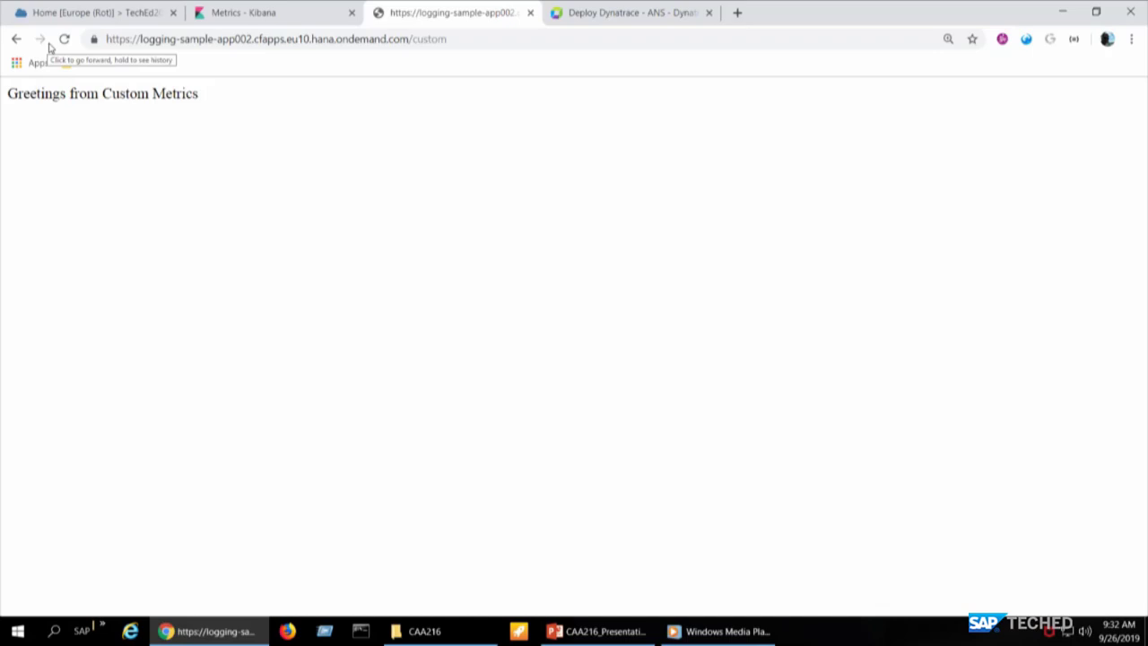
{"action": "left_click", "coordinate": [63, 39]}
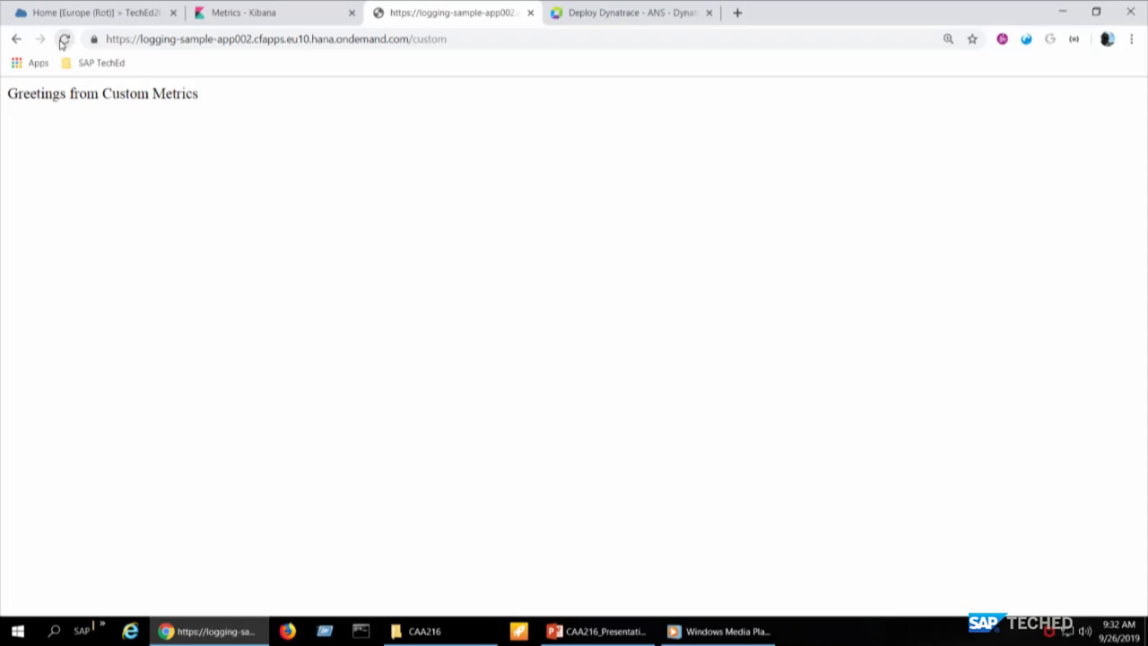
- Open Kibana Discover and adjust the page zoom while viewing the index pattern list
{"action": "left_click", "coordinate": [216, 20]}
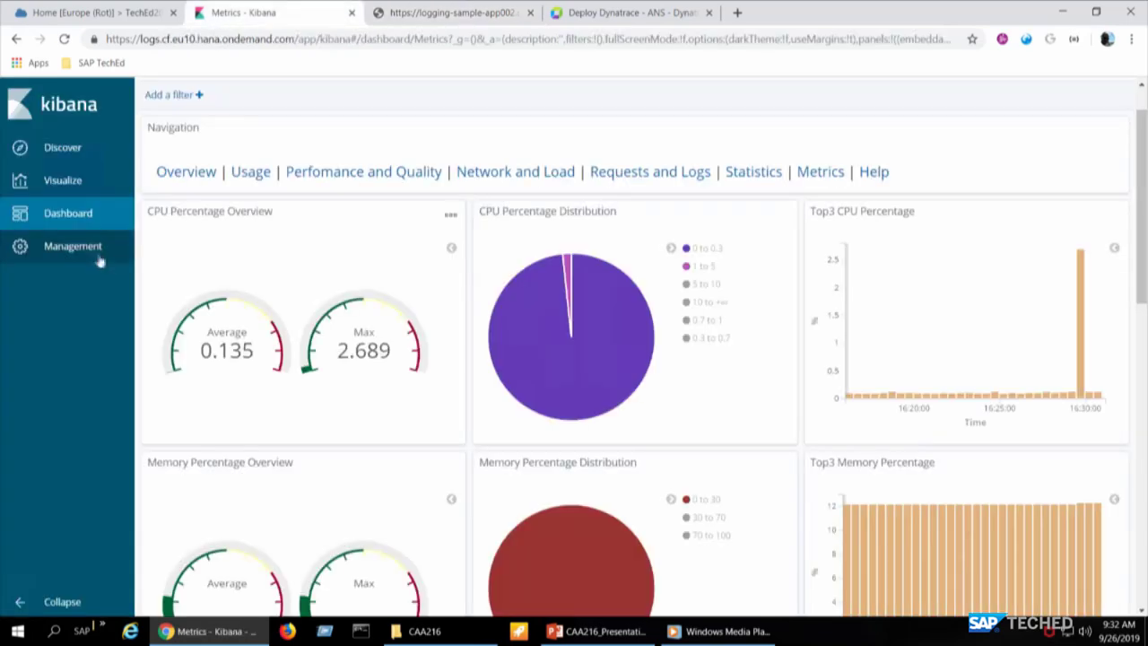
{"action": "left_click", "coordinate": [86, 154]}
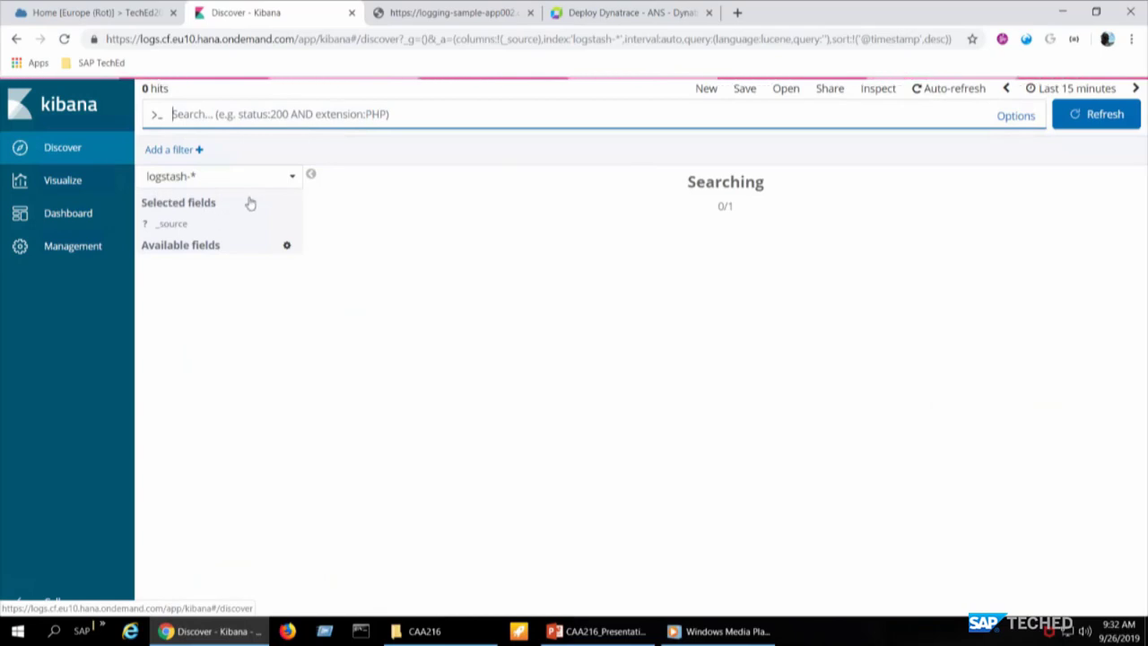
{"action": "left_click", "coordinate": [259, 179]}
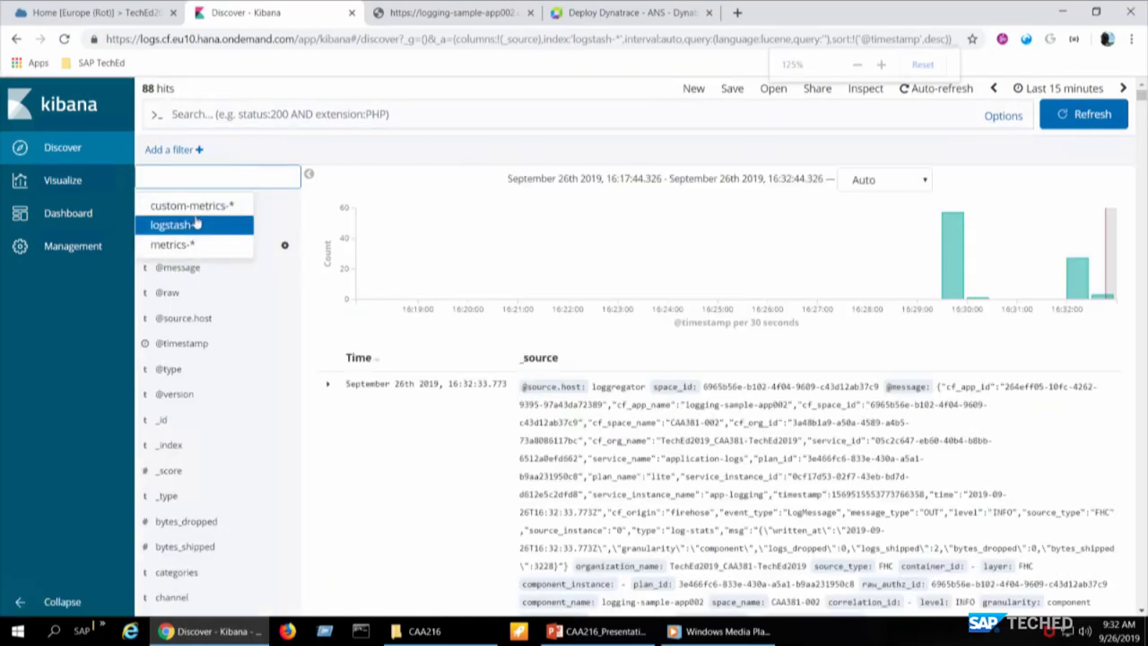
{"action": "key", "text": "ctrl+plus"}
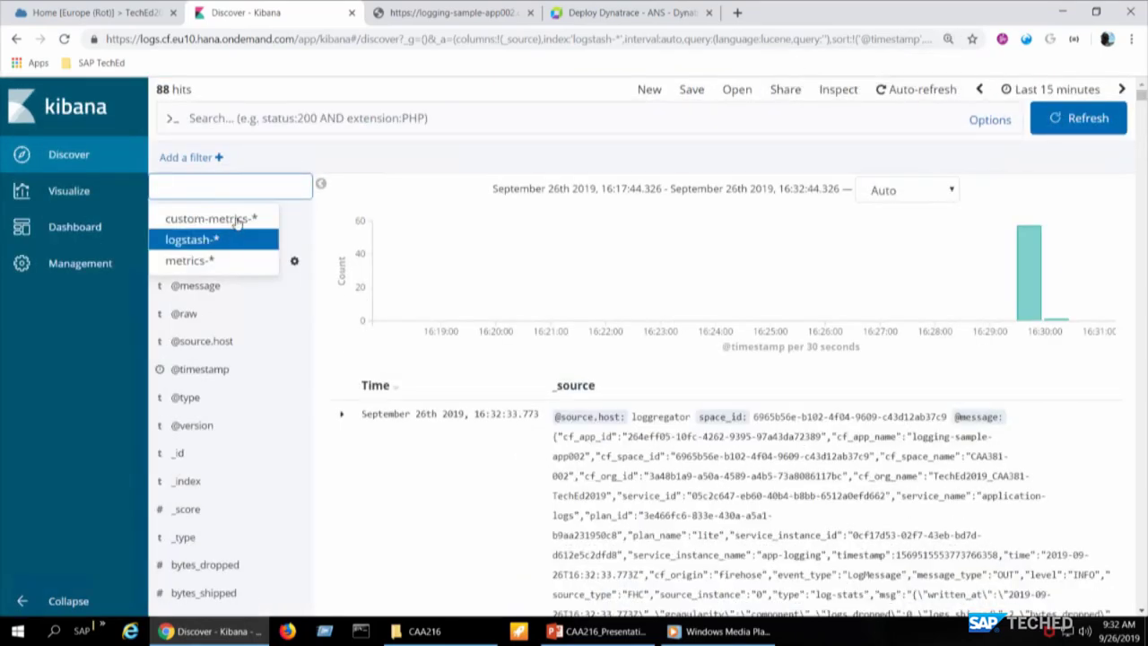
{"action": "key", "text": "ctrl+plus"}
{"action": "key", "text": "ctrl+plus"}
{"action": "key", "text": "ctrl+plus"}
{"action": "key", "text": "ctrl+plus"}
{"action": "key", "text": "Return"}
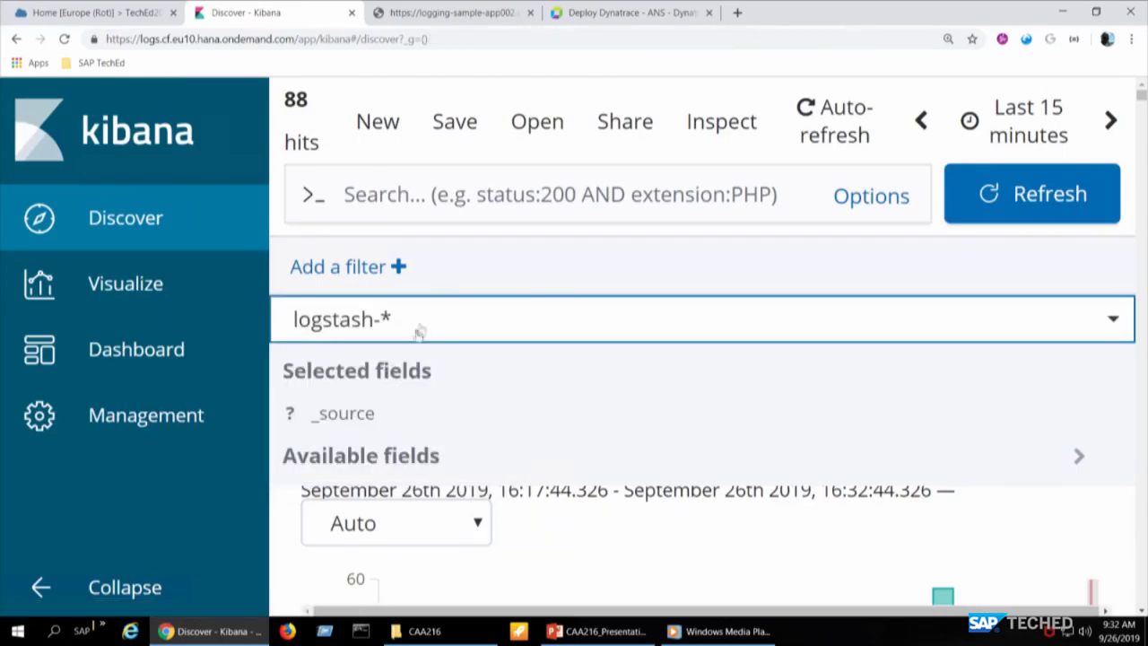
{"action": "key", "text": "ctrl+minus"}
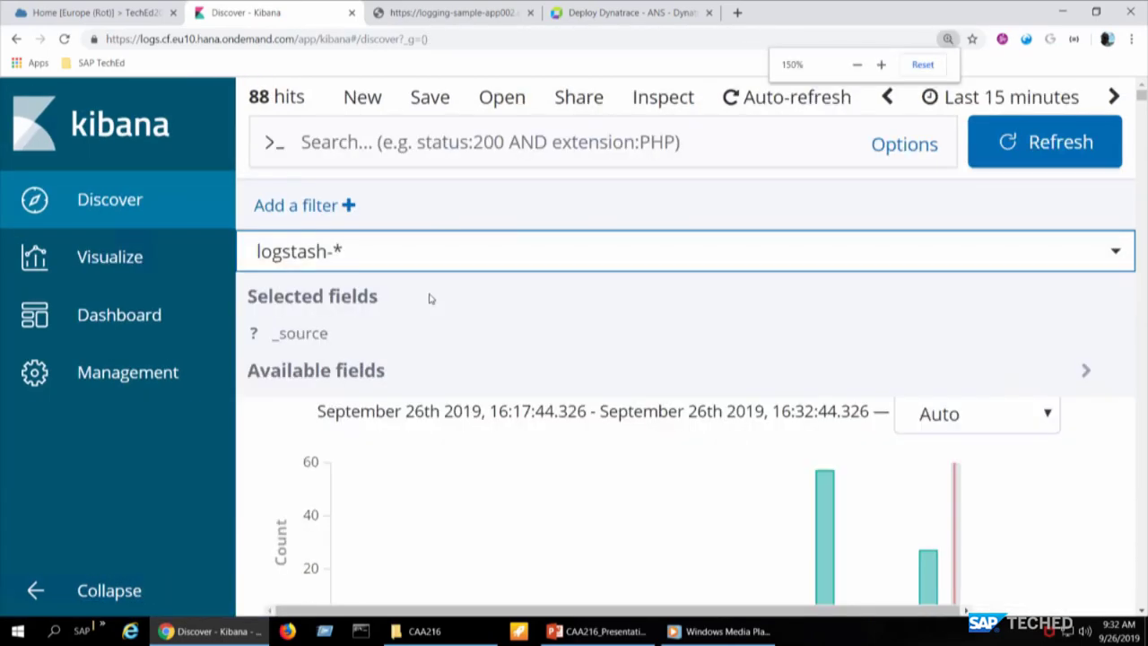
{"action": "key", "text": "ctrl+minus"}
{"action": "key", "text": "ctrl+minus"}
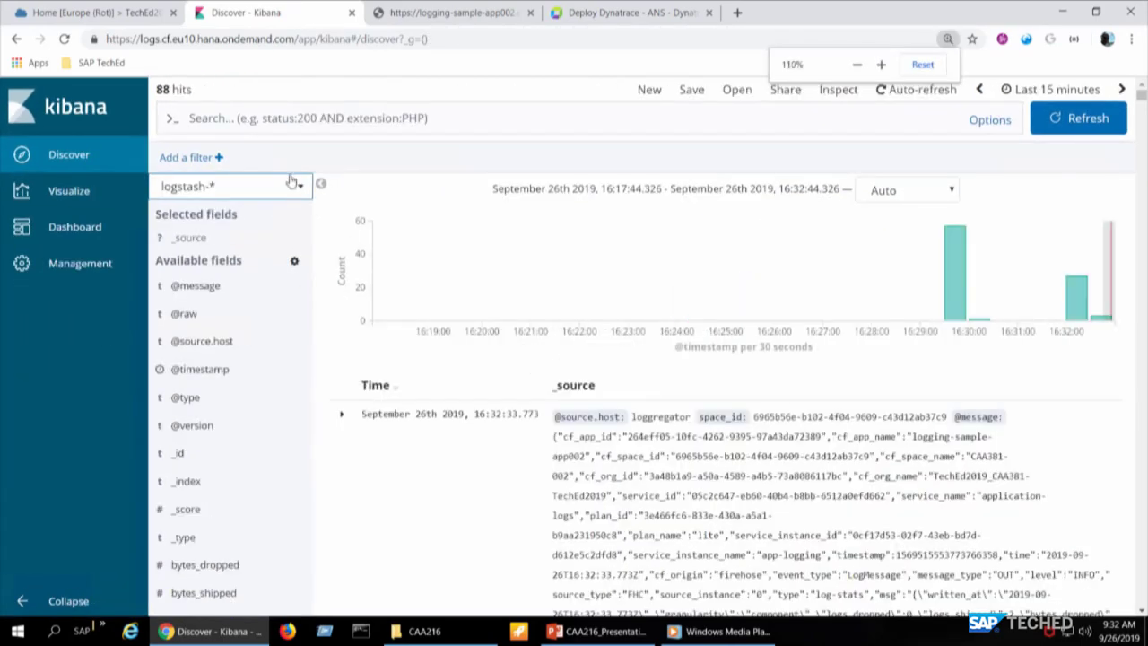
- Try custom-metrics-* and metrics-*, settle on custom-metrics-* with 0 hits, and return to the app
{"action": "left_click", "coordinate": [296, 184]}
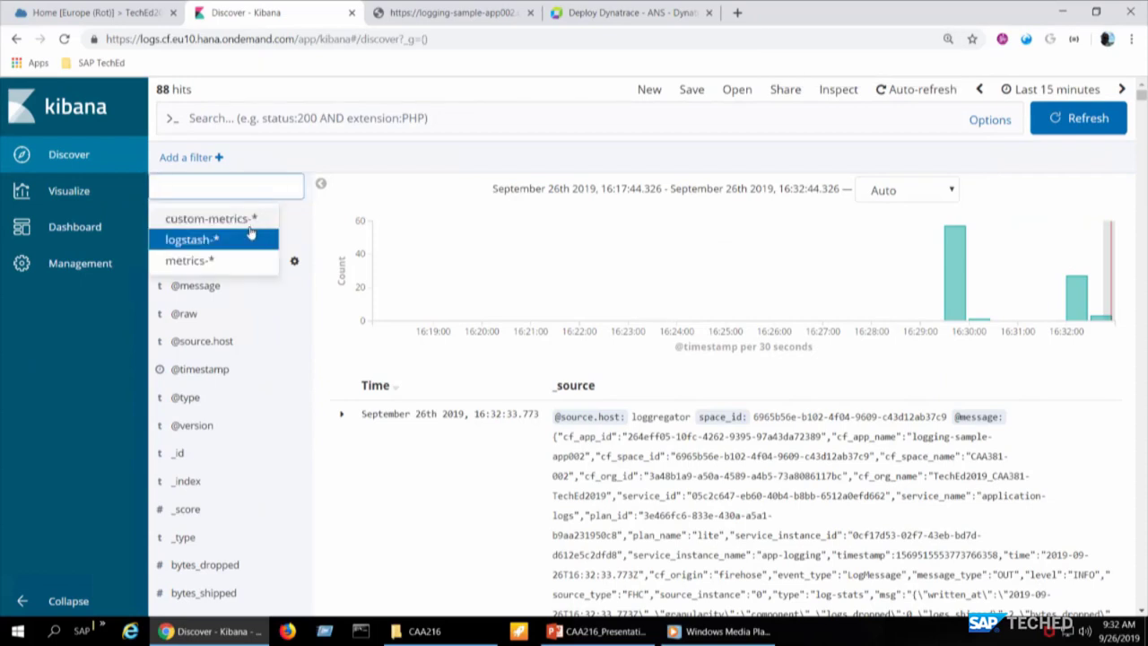
{"action": "left_click", "coordinate": [241, 219]}
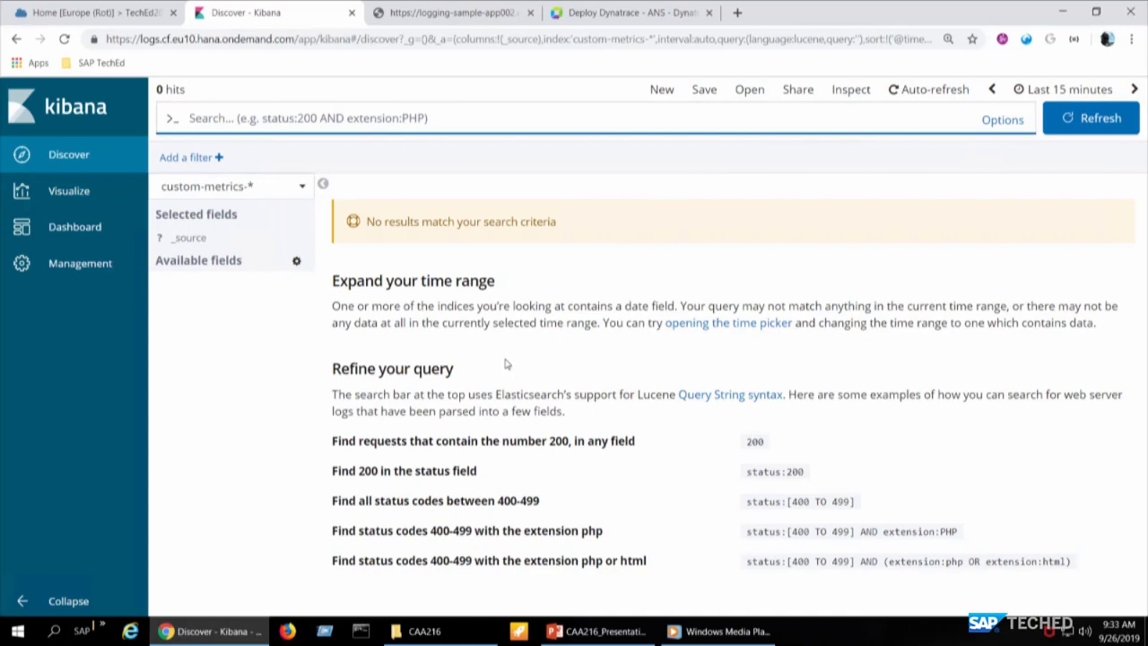
{"action": "left_click", "coordinate": [299, 191]}
{"action": "left_click", "coordinate": [249, 258]}
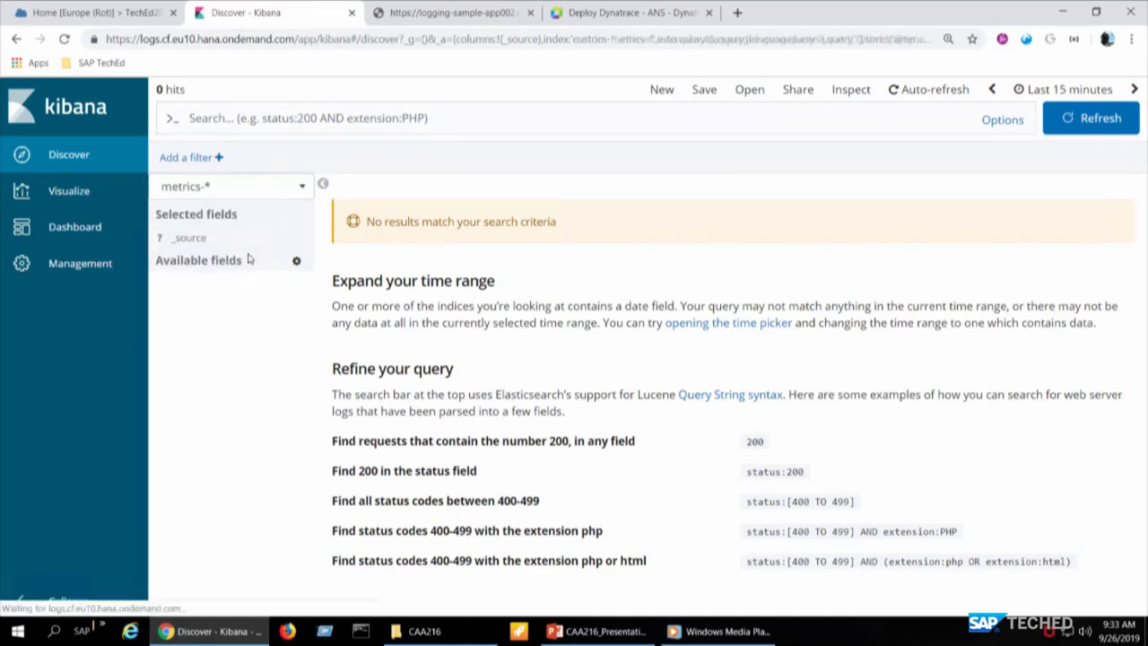
{"action": "left_click", "coordinate": [302, 189]}
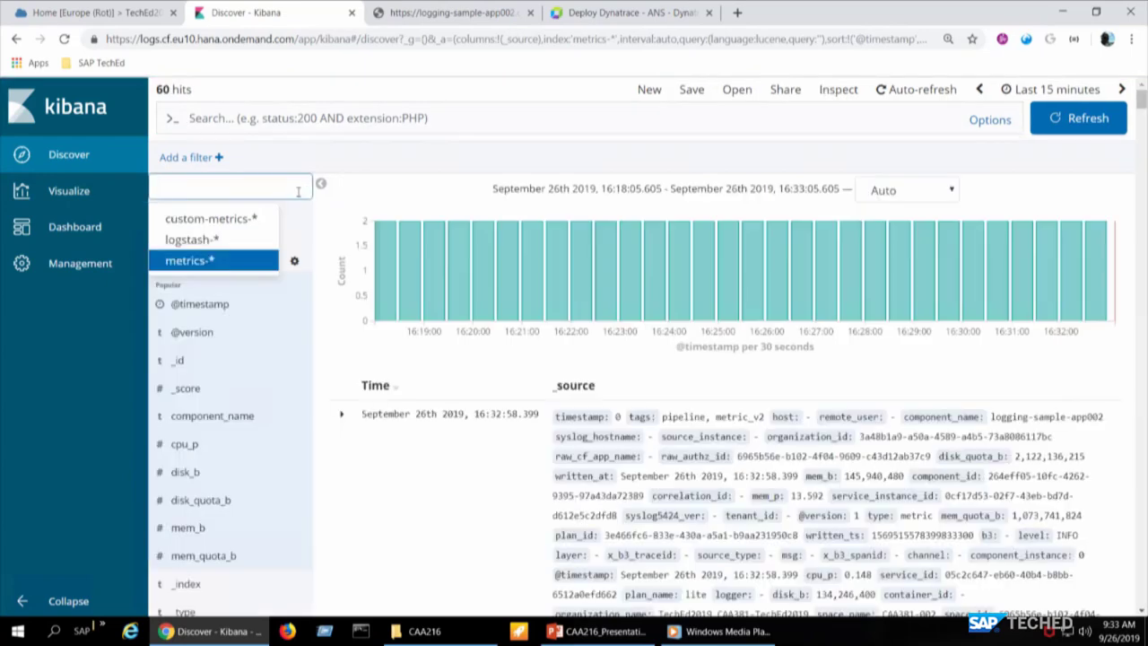
{"action": "left_click", "coordinate": [215, 219]}
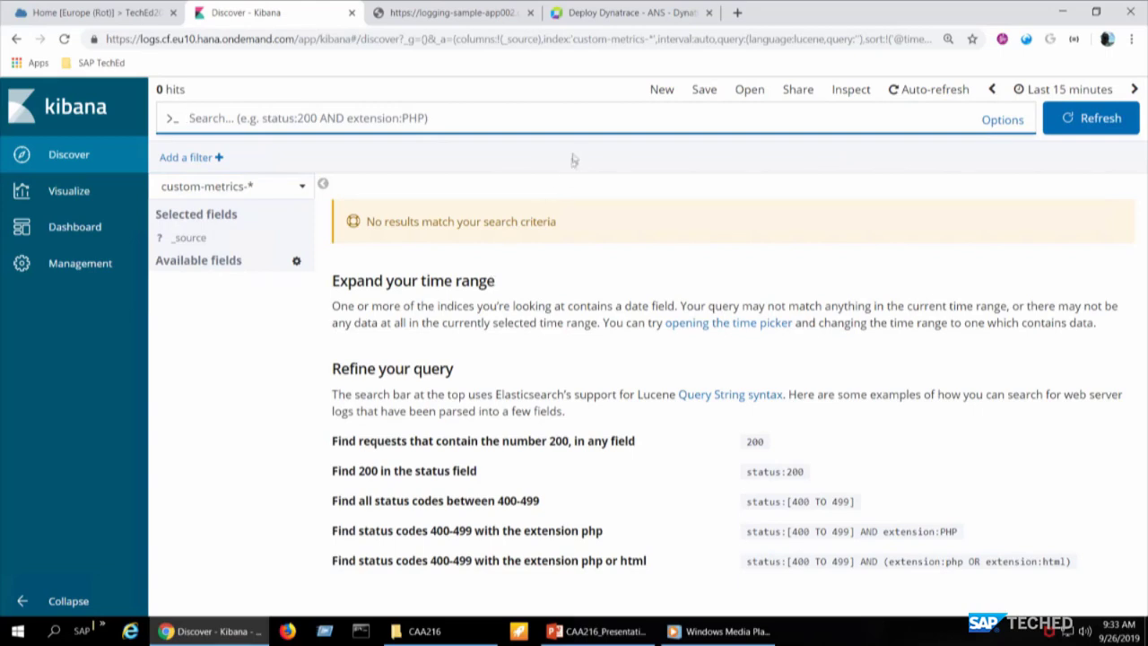
{"action": "left_click", "coordinate": [429, 14]}
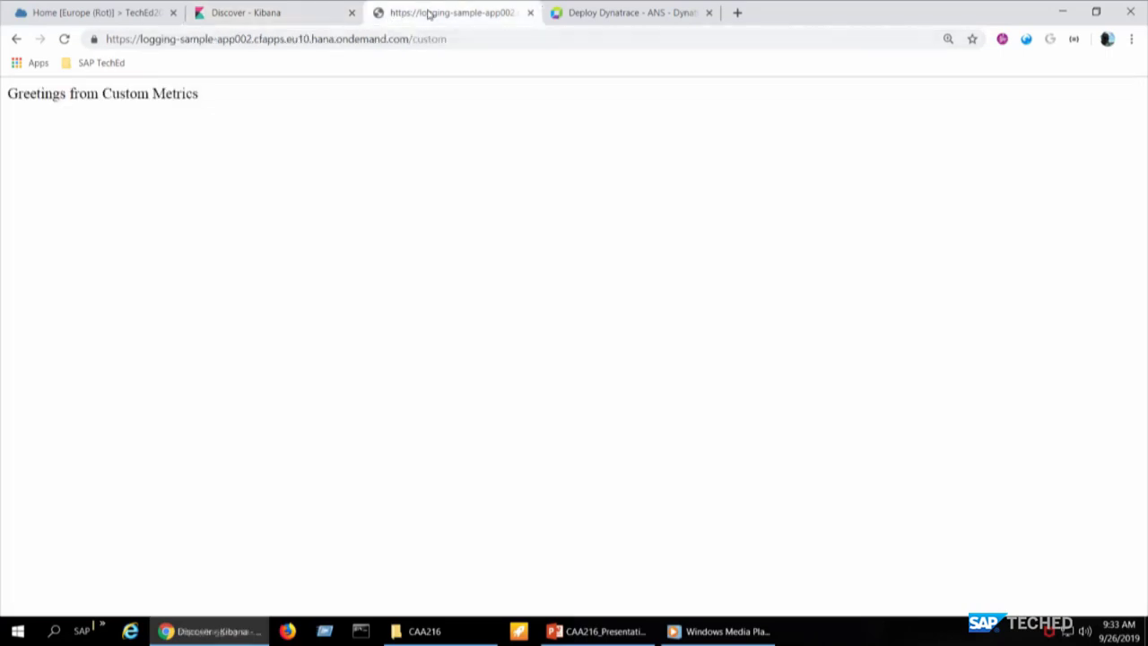
- Reload the custom page, then refresh Discover to show 3 custom-metrics-* hits, request count 27
{"action": "left_click", "coordinate": [64, 39]}
{"action": "left_click", "coordinate": [242, 15]}
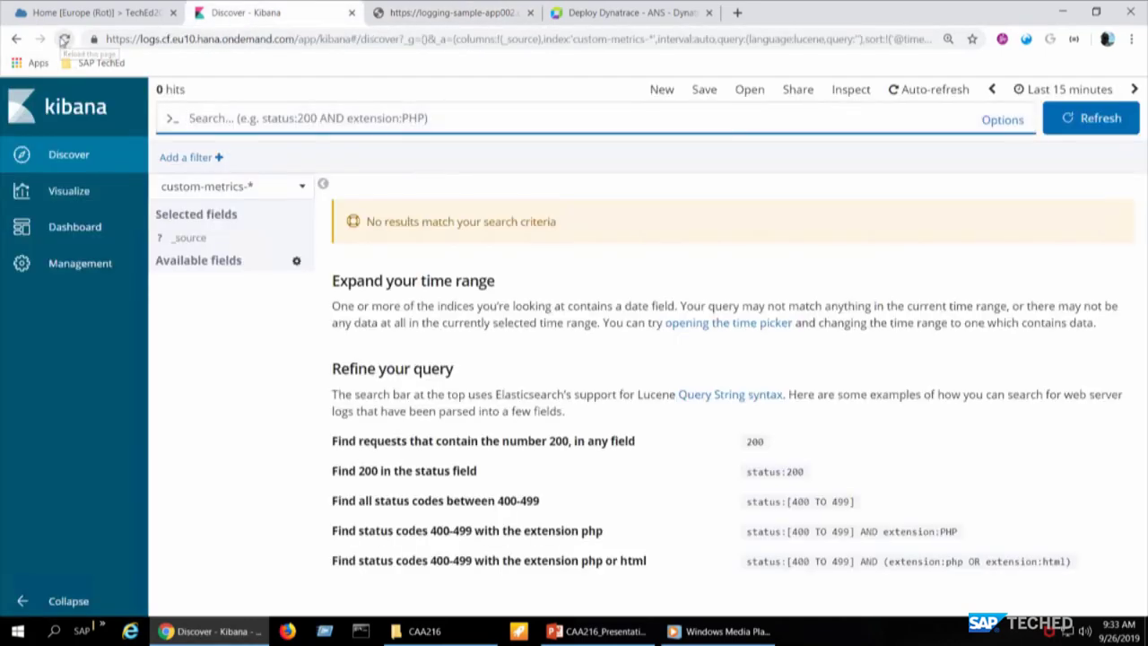
{"action": "left_click", "coordinate": [63, 38]}
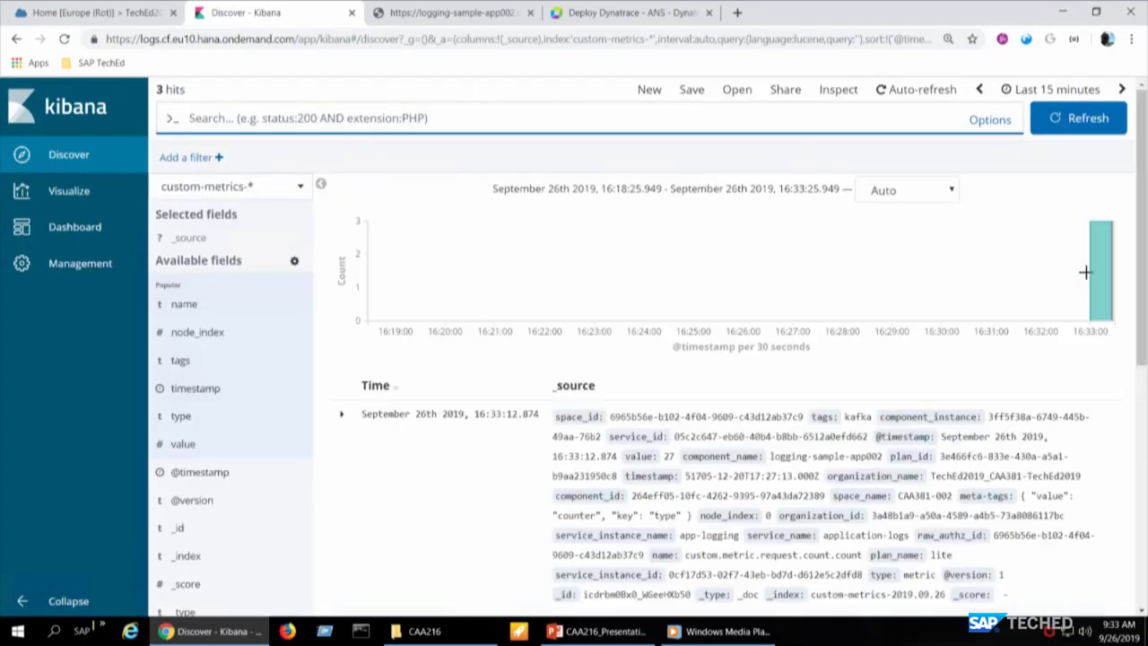
{"action": "mouse_move", "coordinate": [1100, 268]}
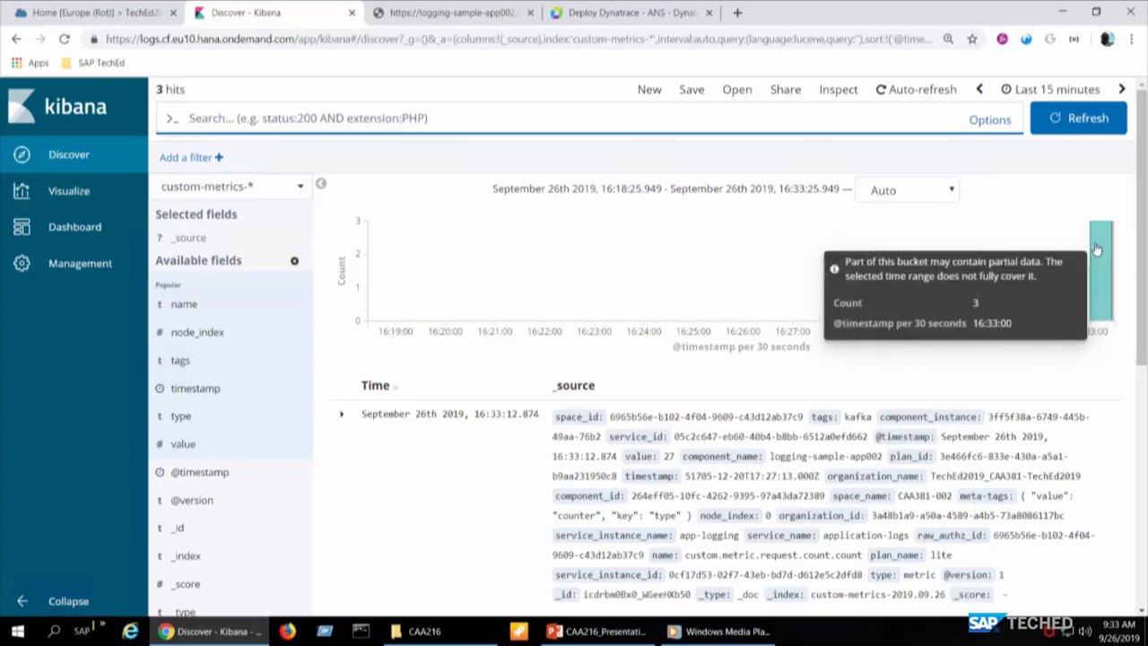
- Create a new gauge visualization on custom-metrics-* showing Count 3, then return to the Cockpit
{"action": "left_click", "coordinate": [70, 186]}
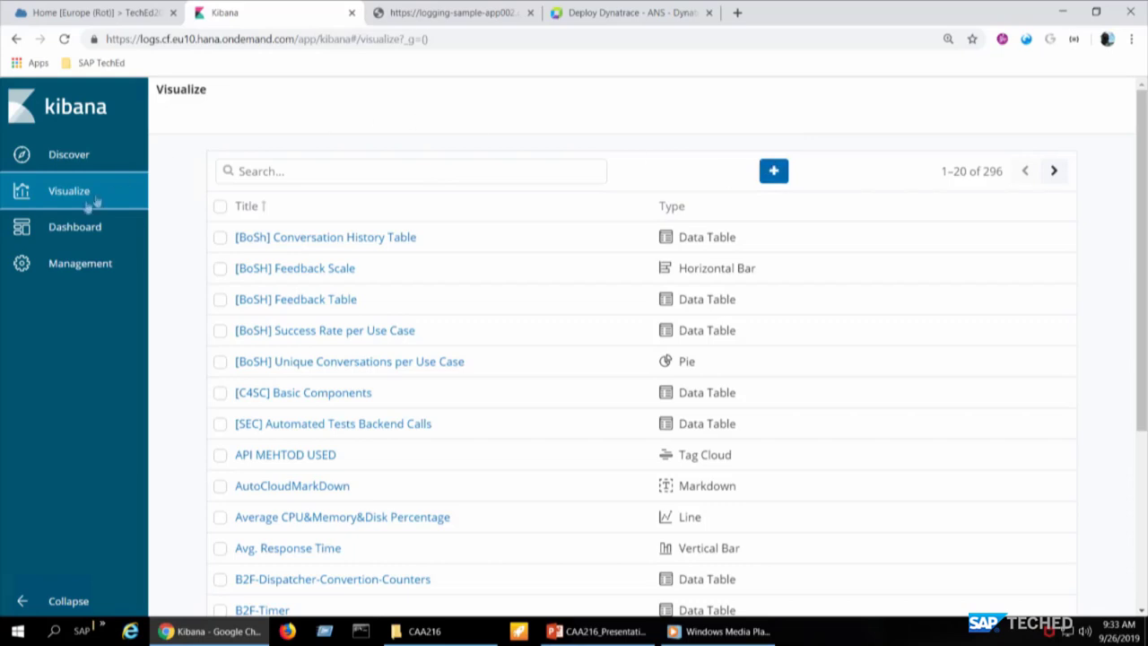
{"action": "left_click", "coordinate": [773, 170]}
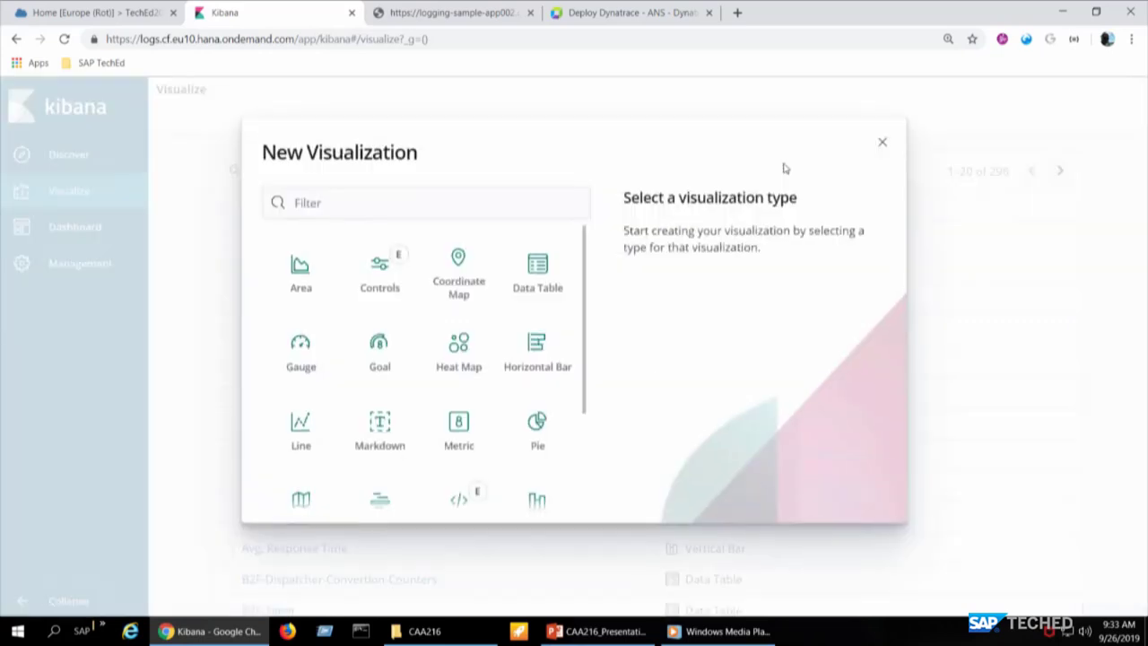
{"action": "scroll", "coordinate": [370, 359], "scroll_direction": "down", "scroll_amount": 3}
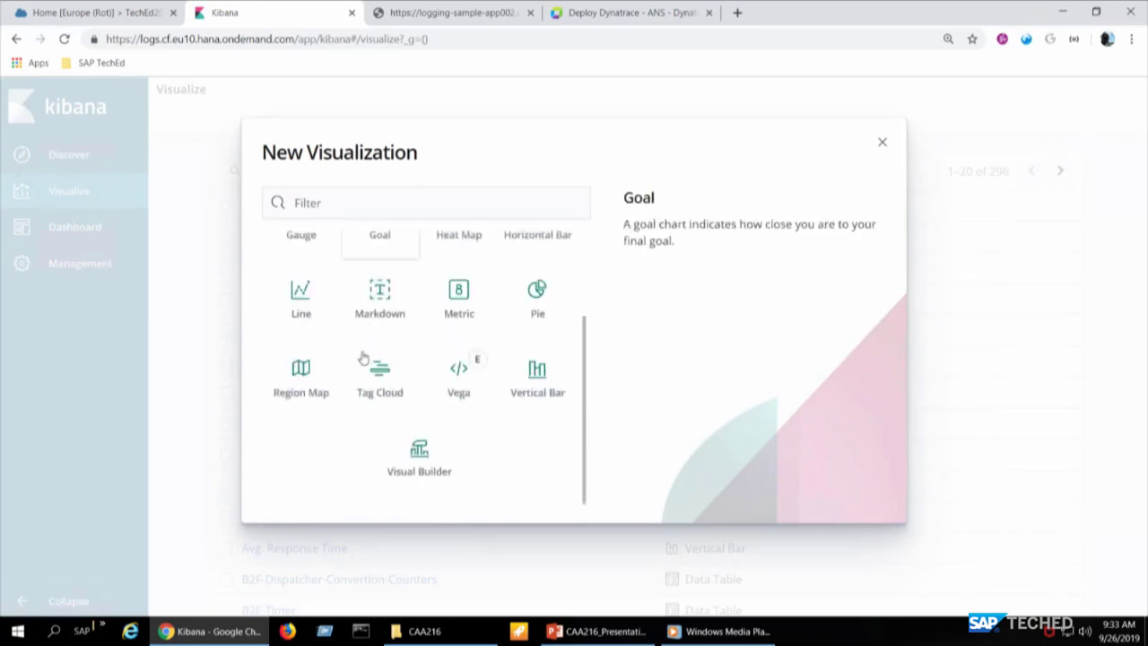
{"action": "scroll", "coordinate": [367, 358], "scroll_direction": "up", "scroll_amount": 3}
{"action": "left_click", "coordinate": [302, 354]}
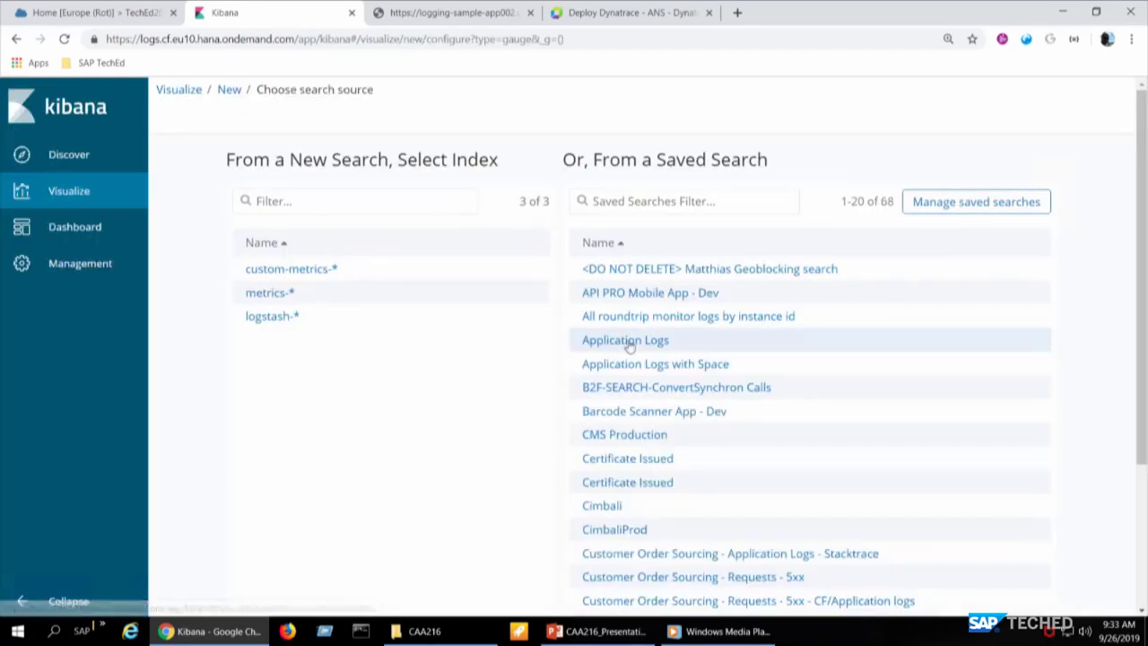
{"action": "left_click", "coordinate": [454, 273]}
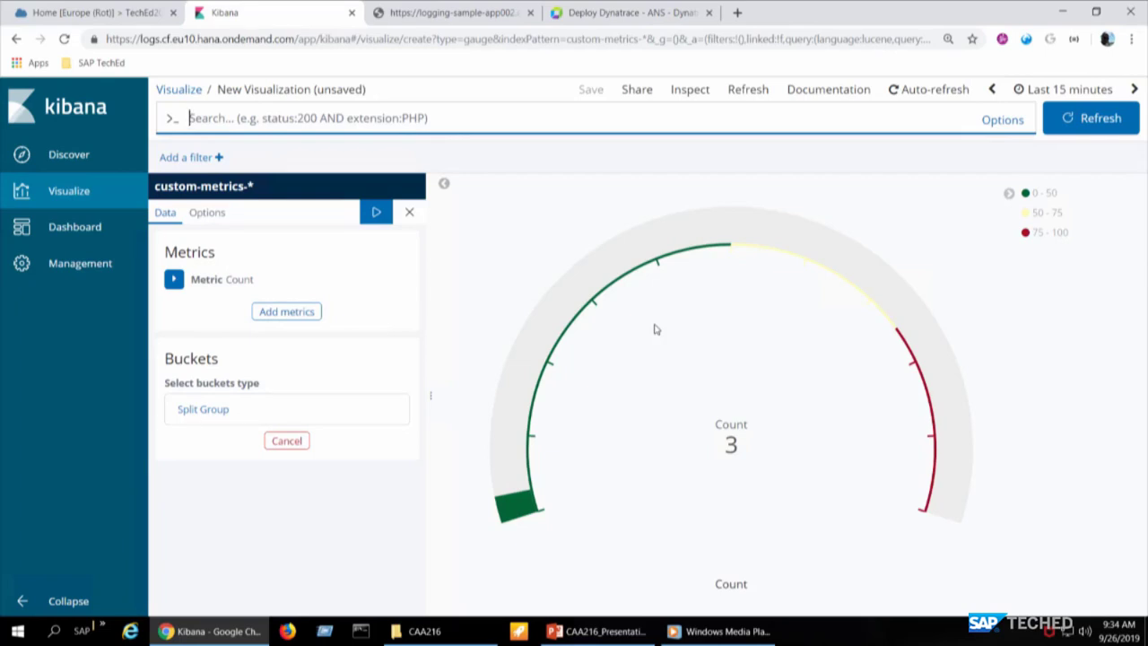
{"action": "left_click", "coordinate": [58, 13]}
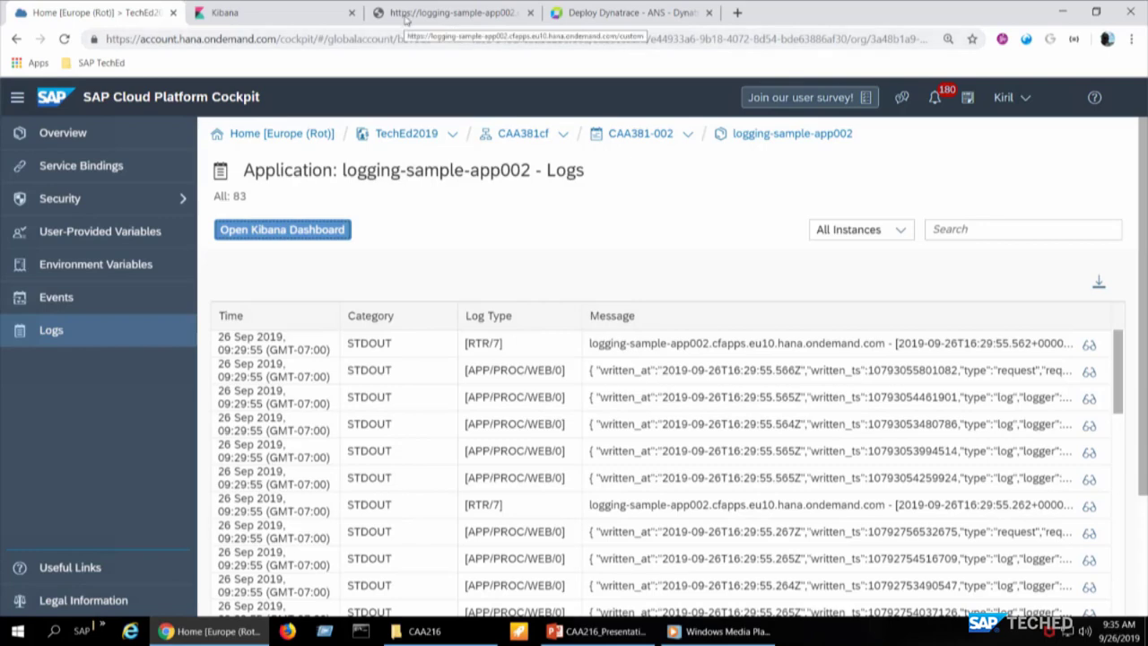
- Scroll the app's log table, then bring up the 'Monitoring - Demo' slide in PowerPoint
{"action": "scroll", "coordinate": [408, 372], "scroll_direction": "down", "scroll_amount": 3}
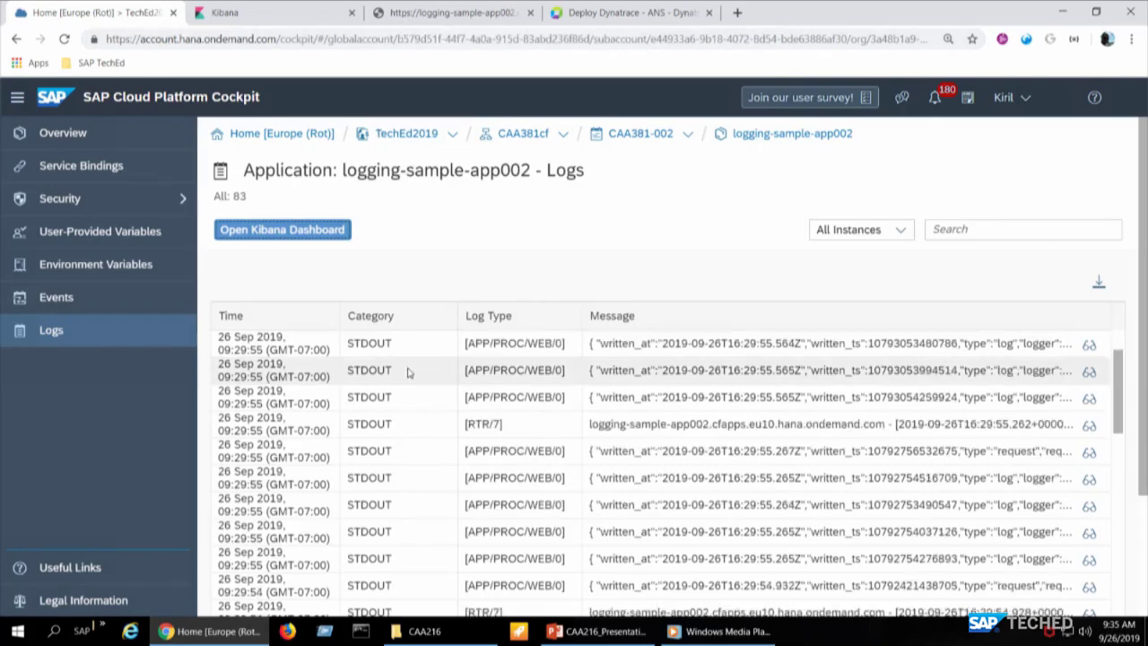
{"action": "scroll", "coordinate": [408, 372], "scroll_direction": "up", "scroll_amount": 2}
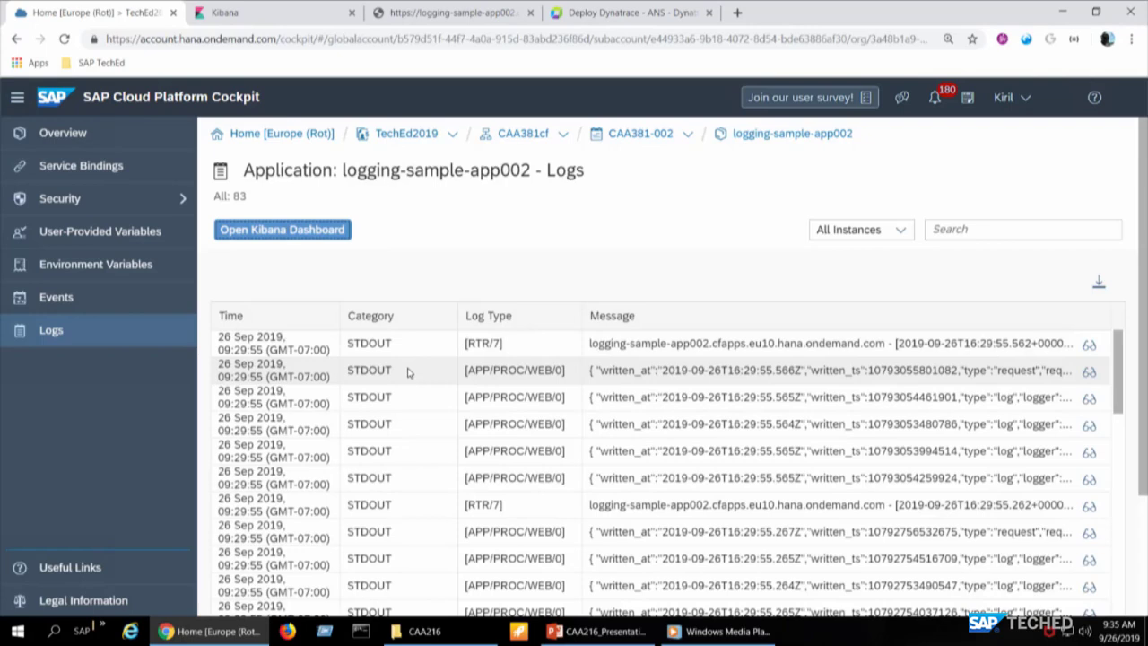
{"action": "key", "text": "alt+Tab"}
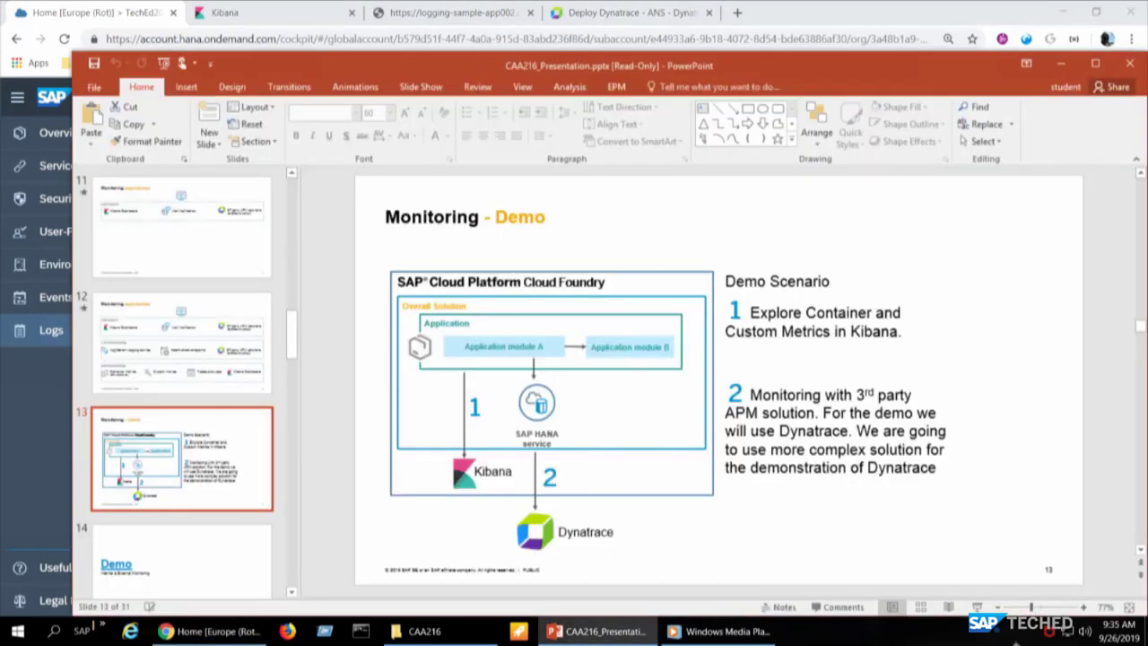
- Present slide 13 full screen, end the show, and open the Deploy Dynatrace browser tab
{"action": "left_click", "coordinate": [977, 608]}
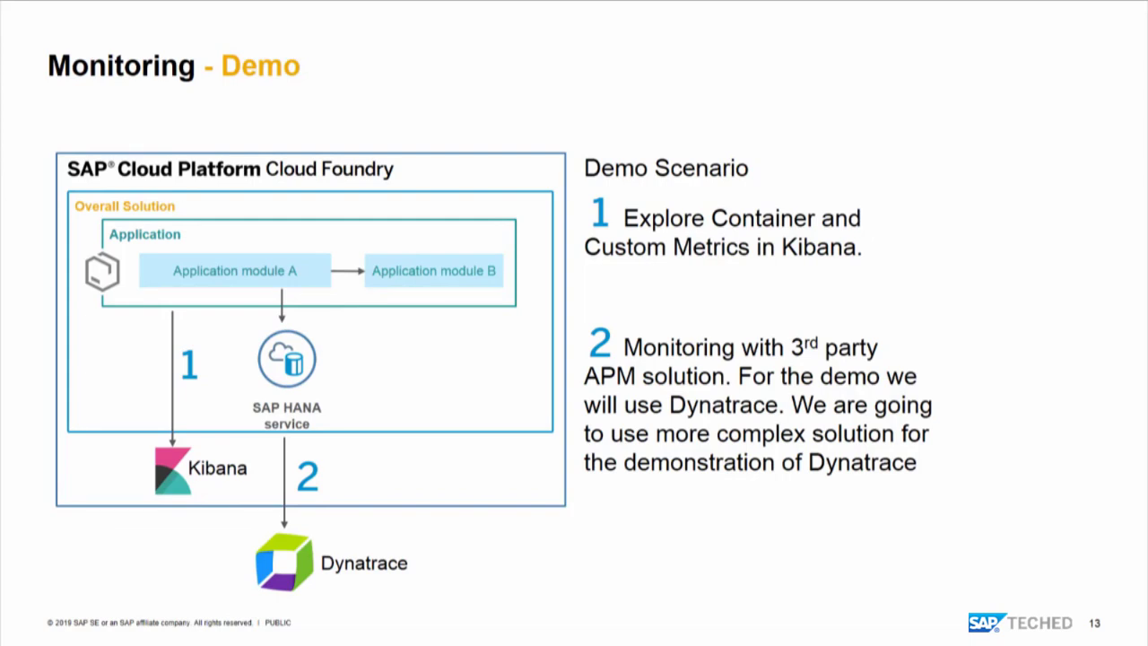
{"action": "key", "text": "Escape"}
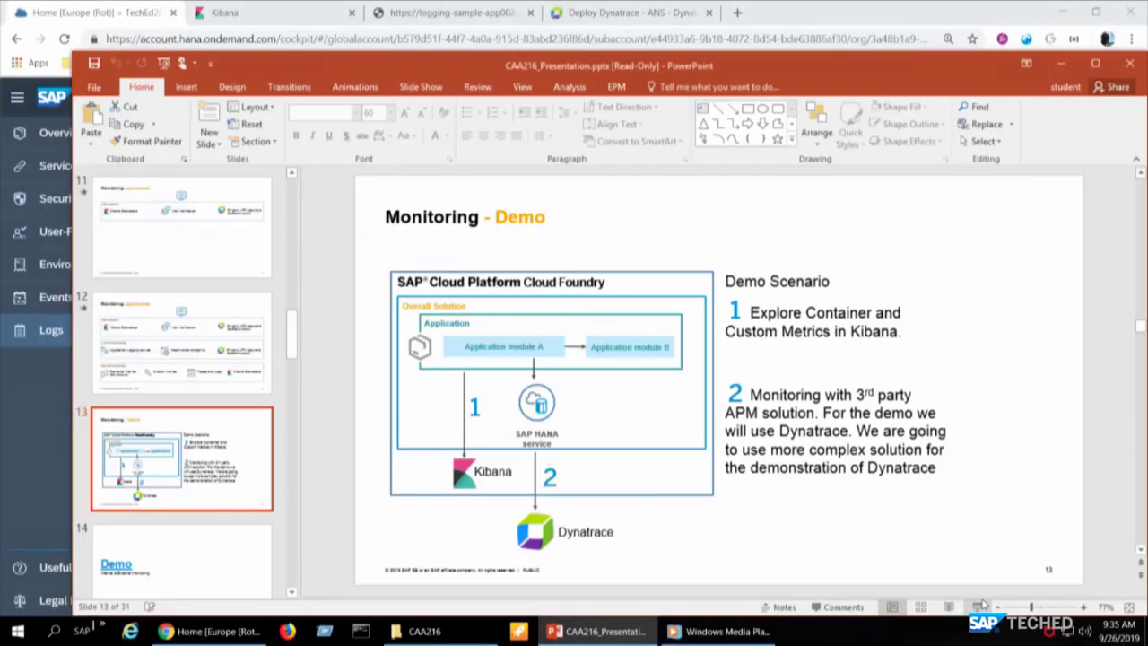
{"action": "key", "text": "alt+Tab"}
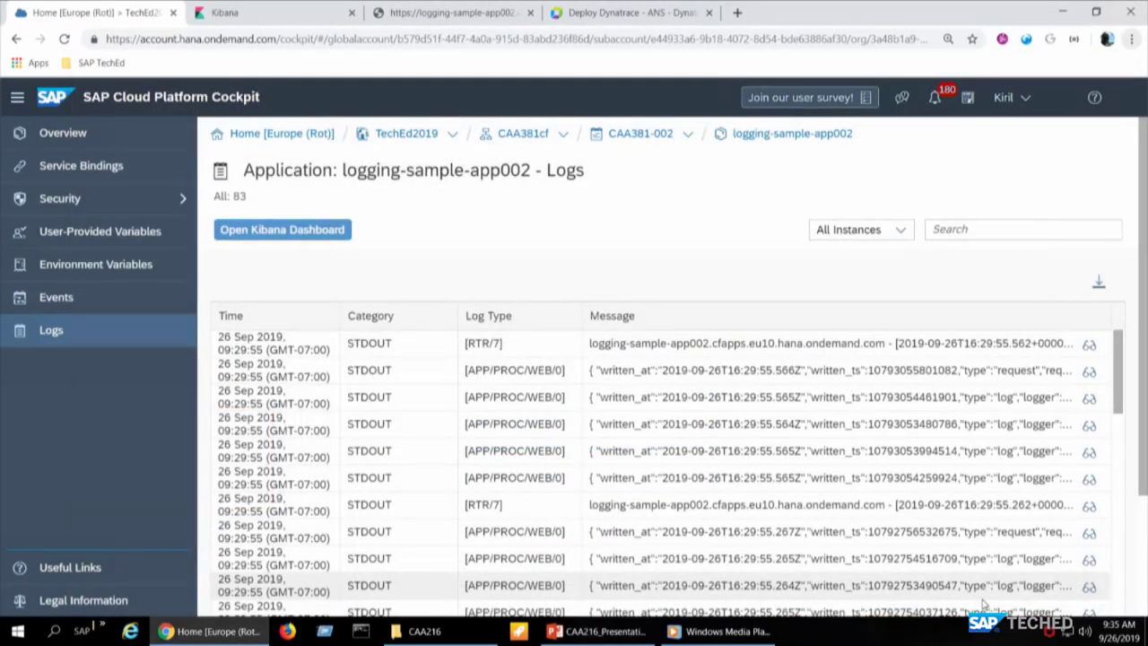
{"action": "left_click", "coordinate": [662, 11]}
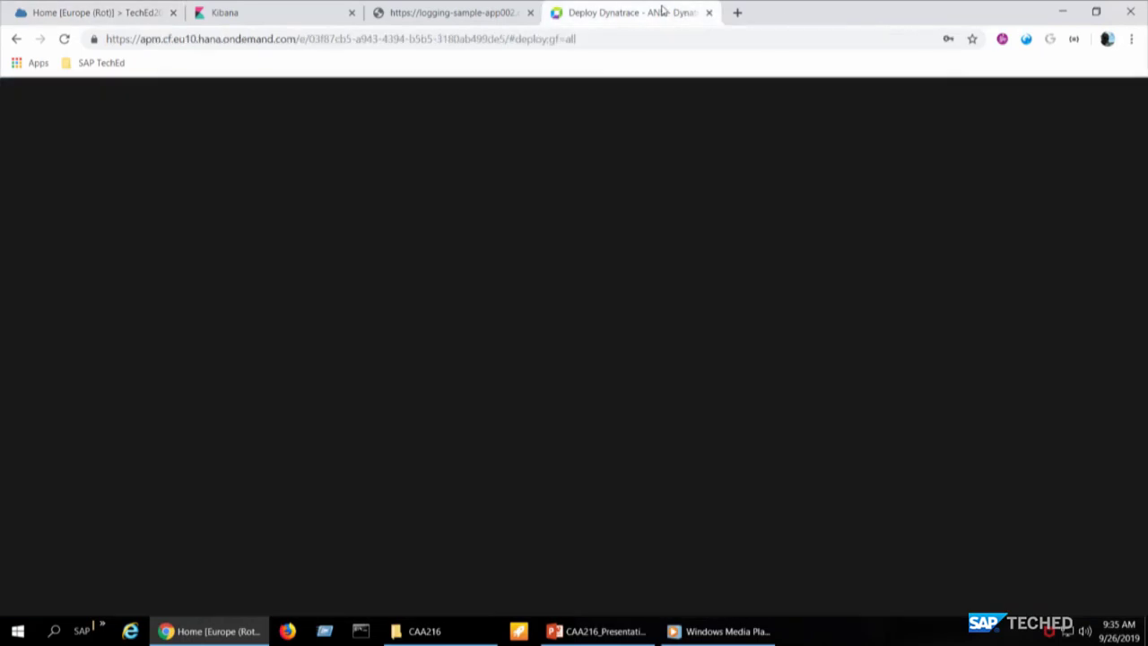
- Open the Alert Notification dashboard and view the health details of its 2 databases
{"action": "left_click", "coordinate": [45, 158]}
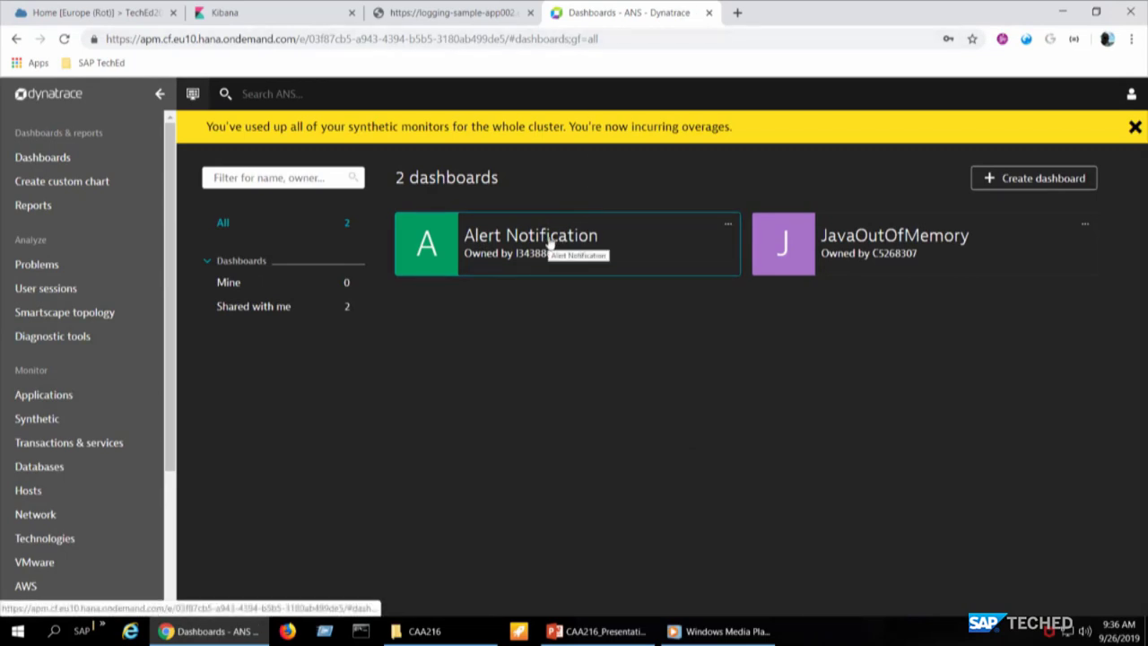
{"action": "left_click", "coordinate": [508, 272]}
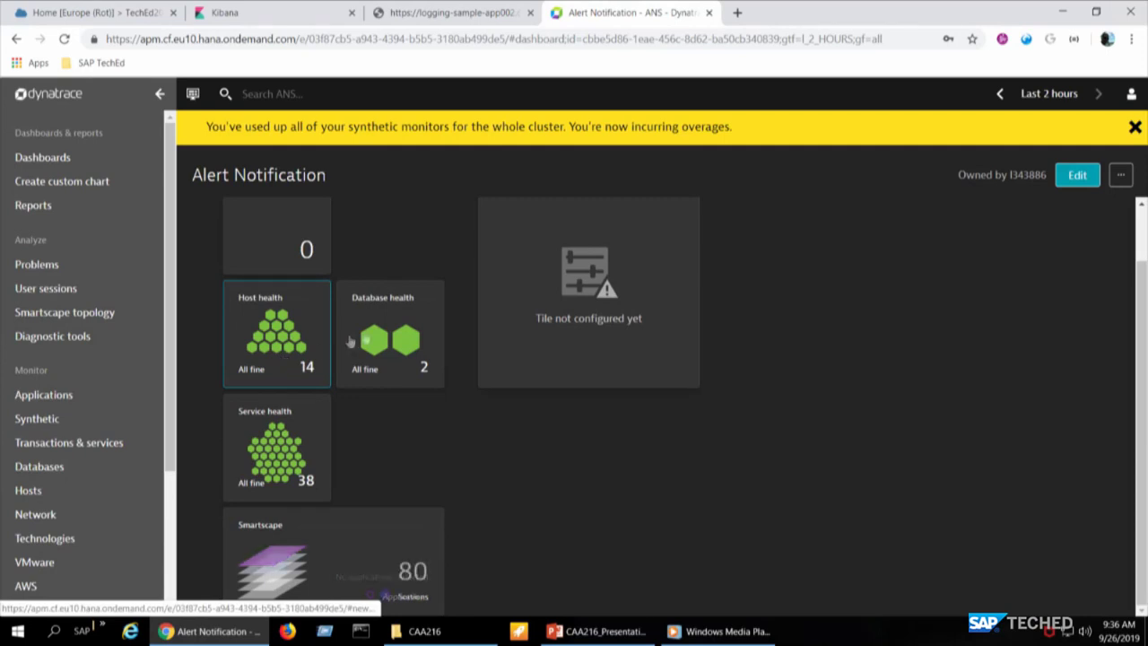
{"action": "left_click", "coordinate": [384, 333]}
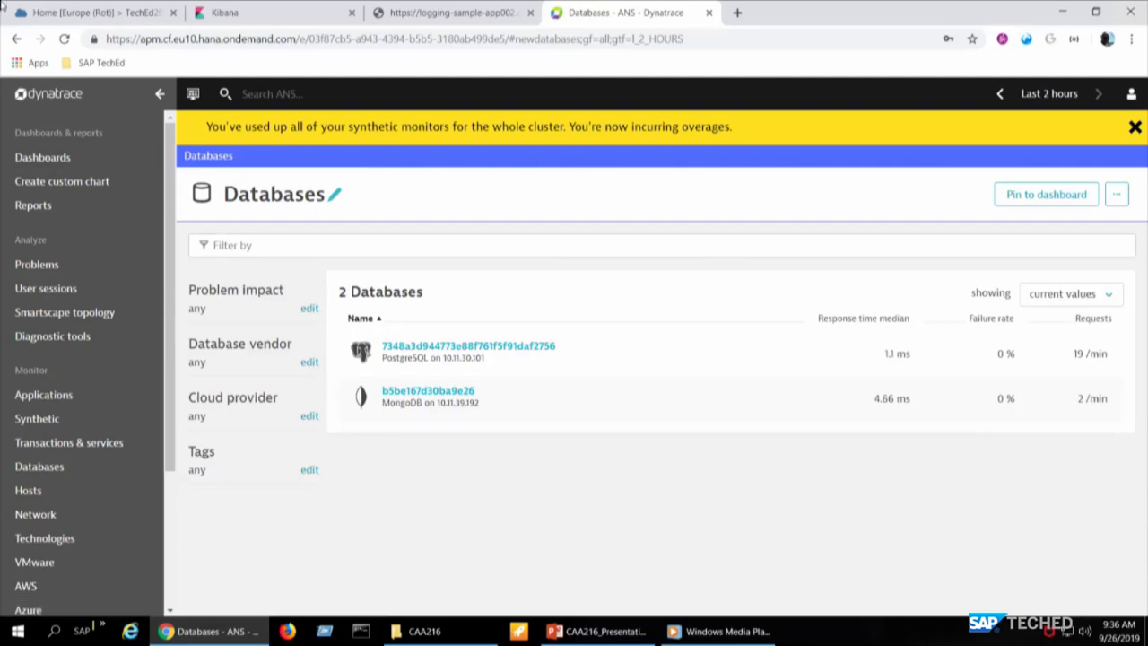
{"action": "left_click", "coordinate": [16, 40]}
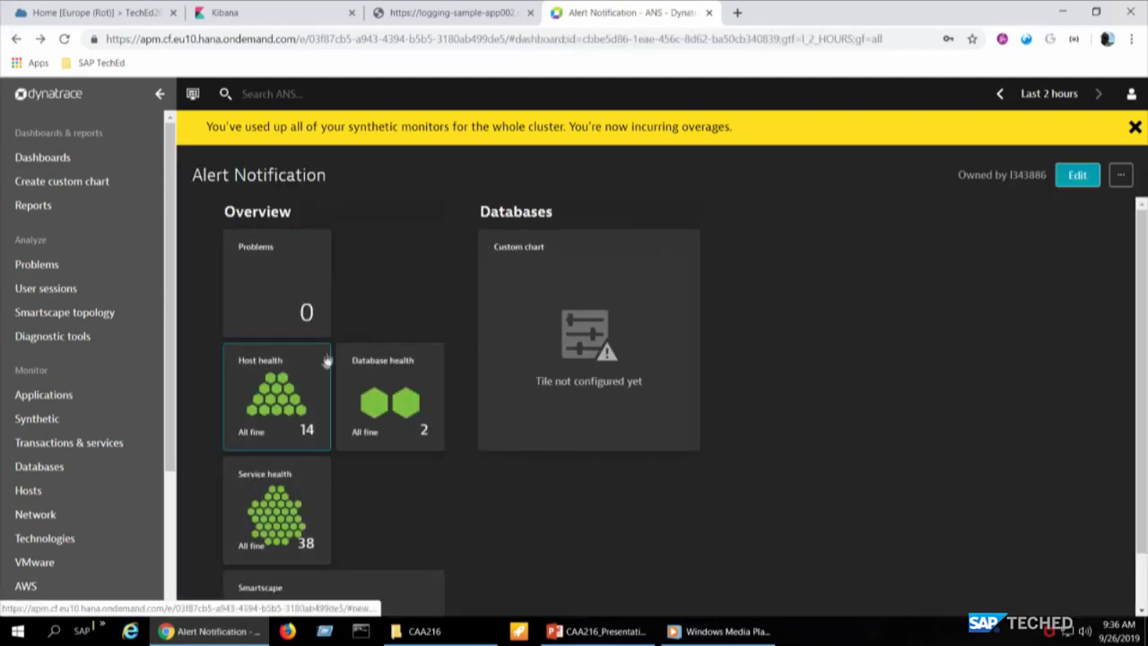
- View the health details of the 14 hosts, then return to the Alert Notification dashboard
{"action": "left_click", "coordinate": [316, 394]}
{"action": "scroll", "coordinate": [516, 386], "scroll_direction": "down", "scroll_amount": 3}
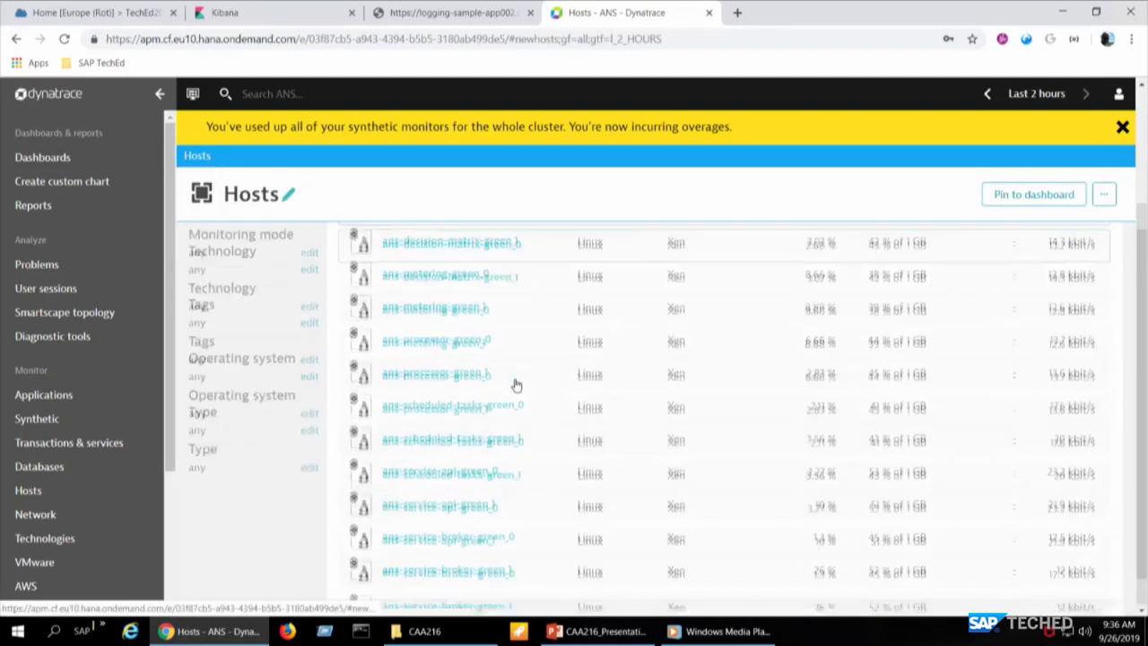
{"action": "scroll", "coordinate": [516, 386], "scroll_direction": "up", "scroll_amount": 3}
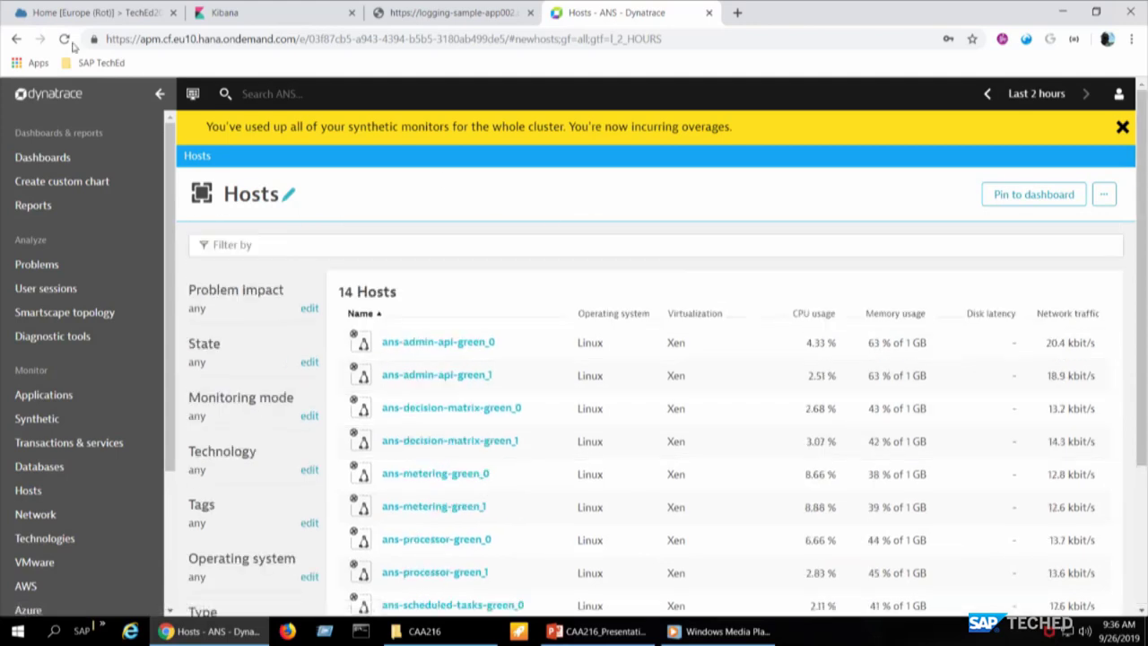
{"action": "left_click", "coordinate": [12, 41]}
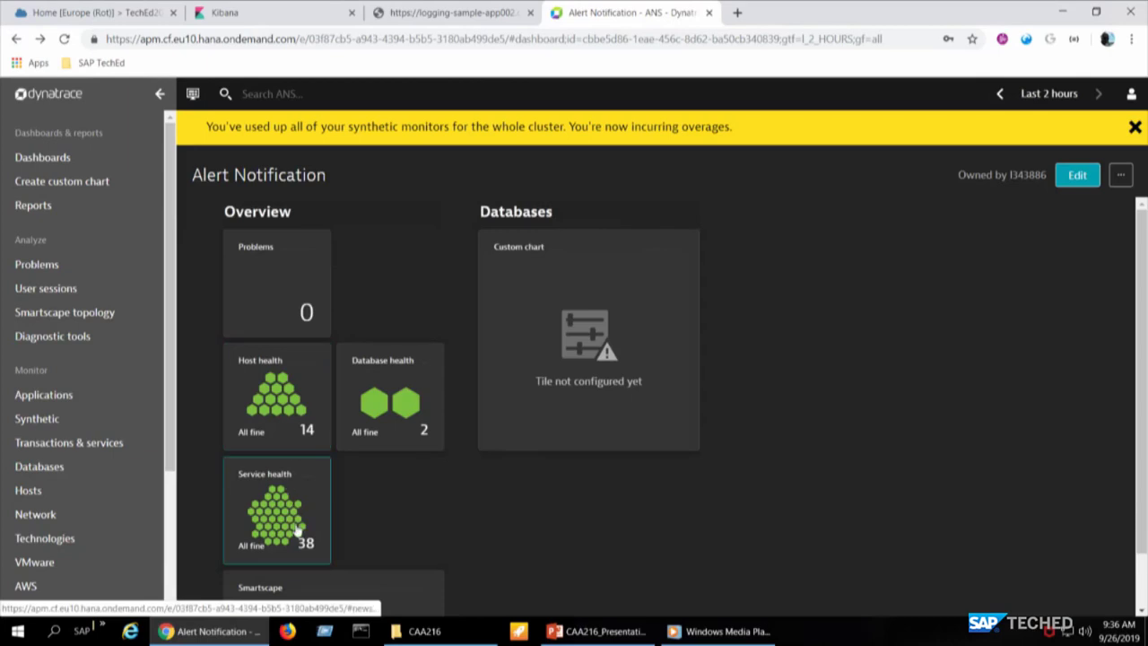
{"action": "scroll", "coordinate": [352, 525], "scroll_direction": "down", "scroll_amount": 1}
- Show the Smartscape topology of 80 services, then present the 'Monitoring - Demo' slide 13 full screen
{"action": "right_click", "coordinate": [351, 525]}
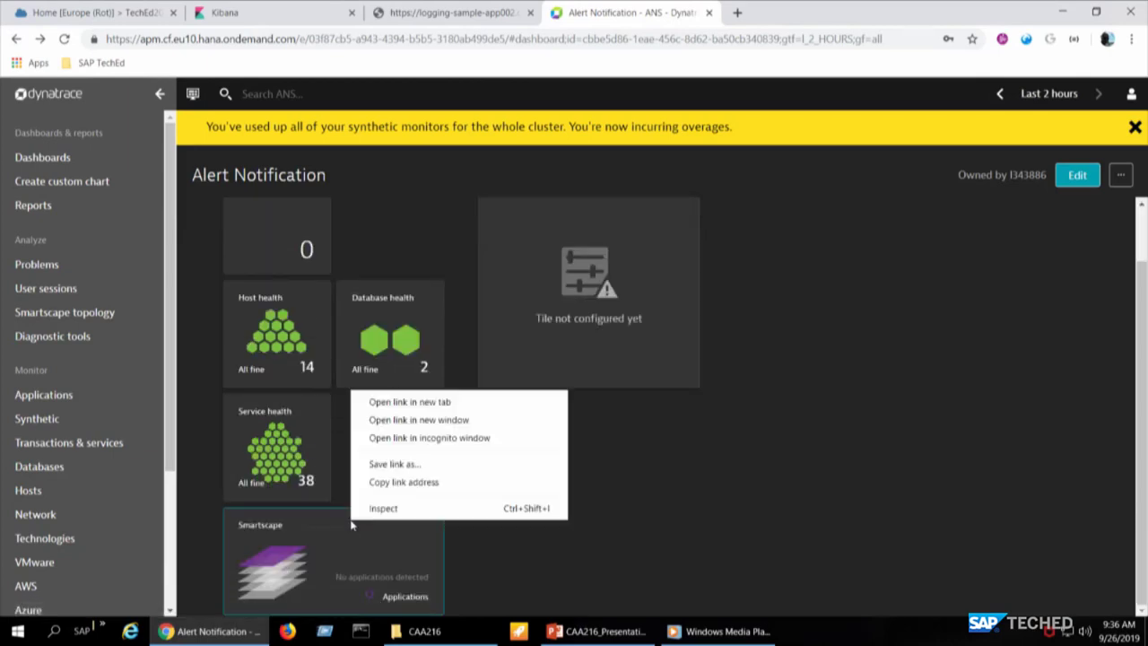
{"action": "right_click", "coordinate": [297, 572]}
{"action": "right_click", "coordinate": [251, 544]}
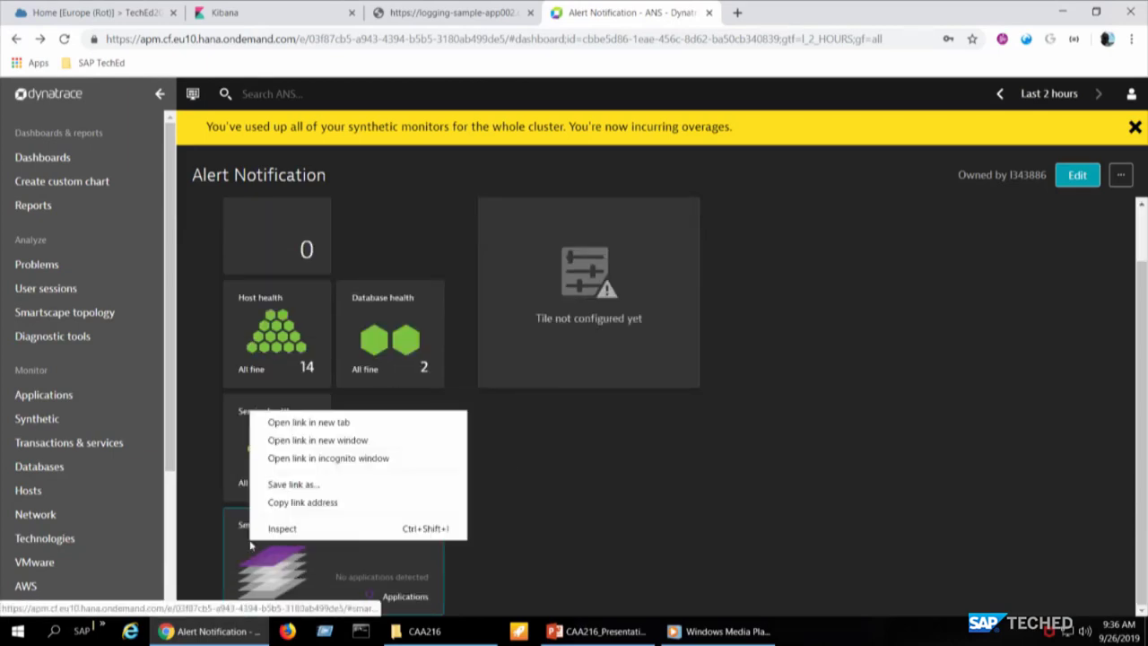
{"action": "left_click", "coordinate": [251, 545]}
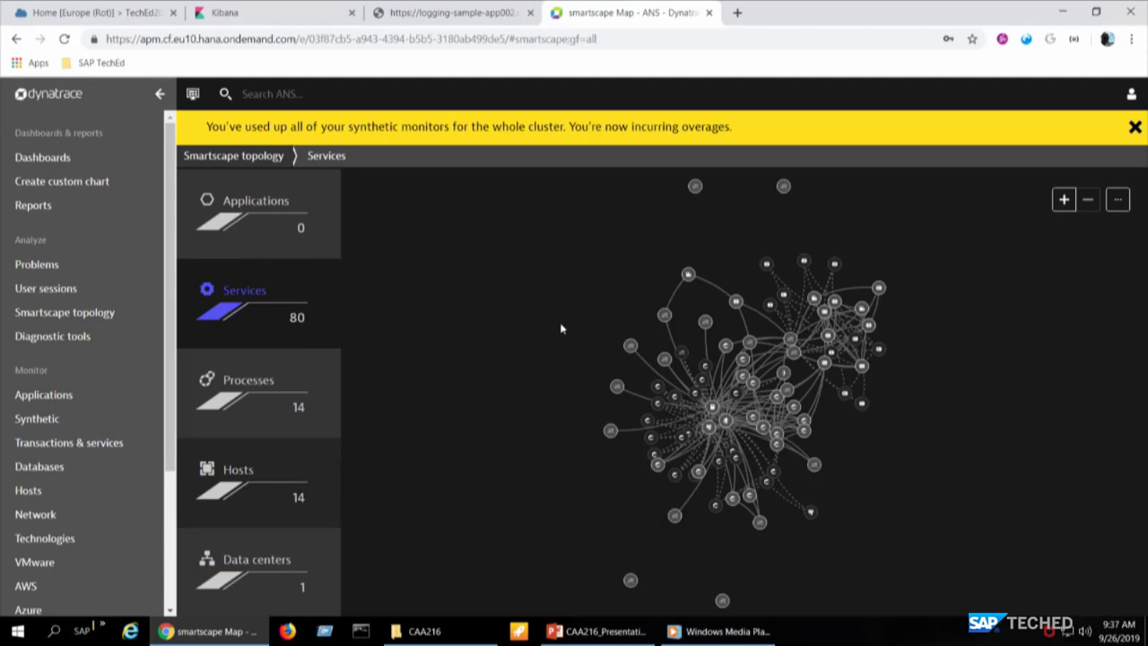
{"action": "key", "text": "alt+Tab"}
{"action": "key", "text": "alt+Tab"}
{"action": "key", "text": "alt+Tab"}
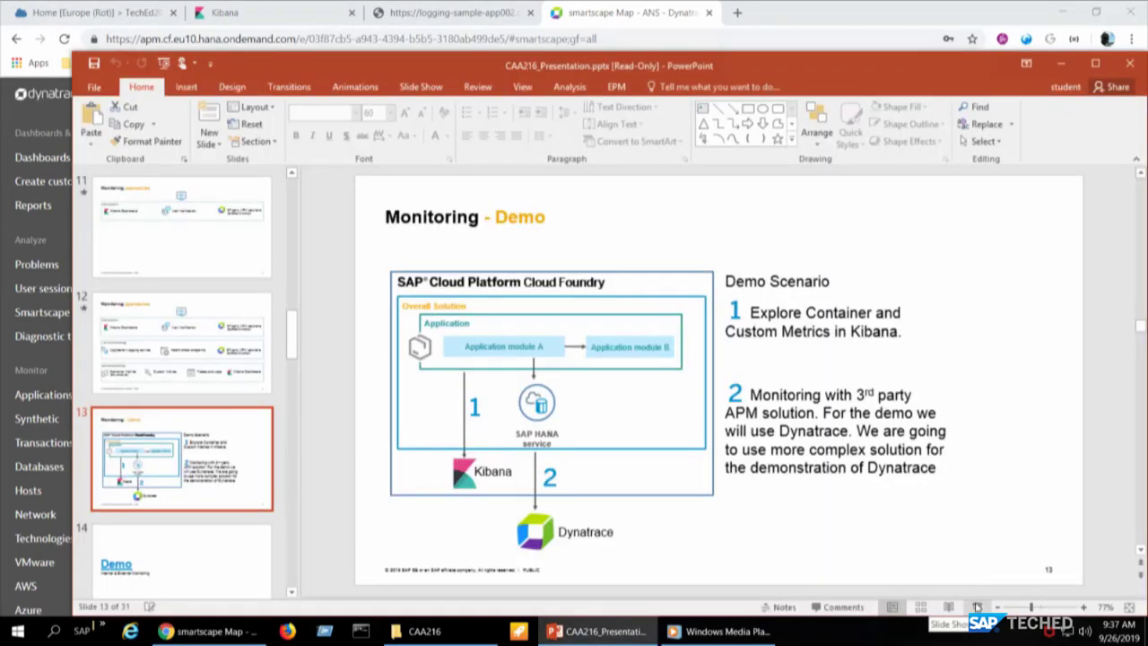
{"action": "left_click", "coordinate": [977, 607]}
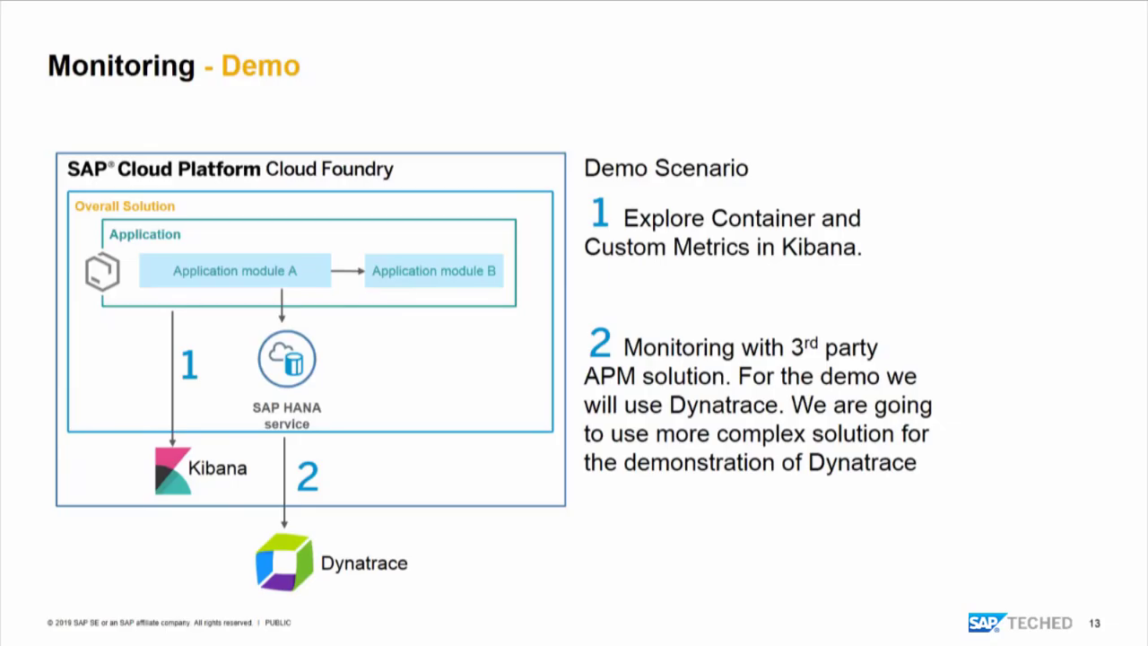
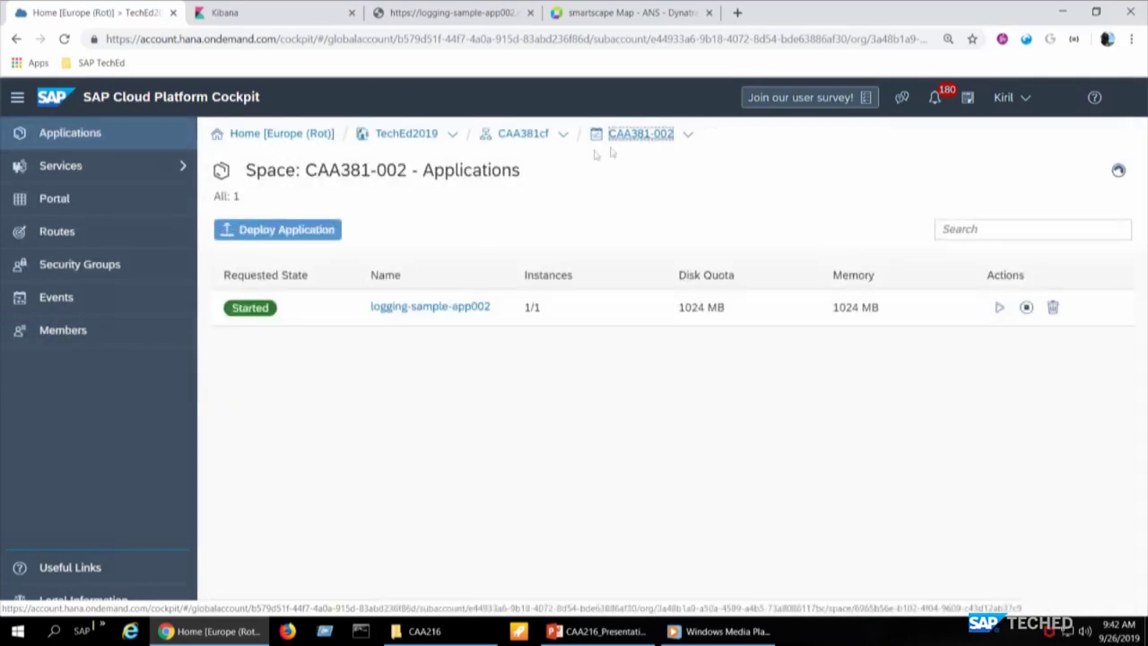
- Open the alert-notification-instance2 service instance from the CAA381-002 space's Service Instances list
{"action": "left_click", "coordinate": [180, 169]}
{"action": "left_click", "coordinate": [133, 225]}
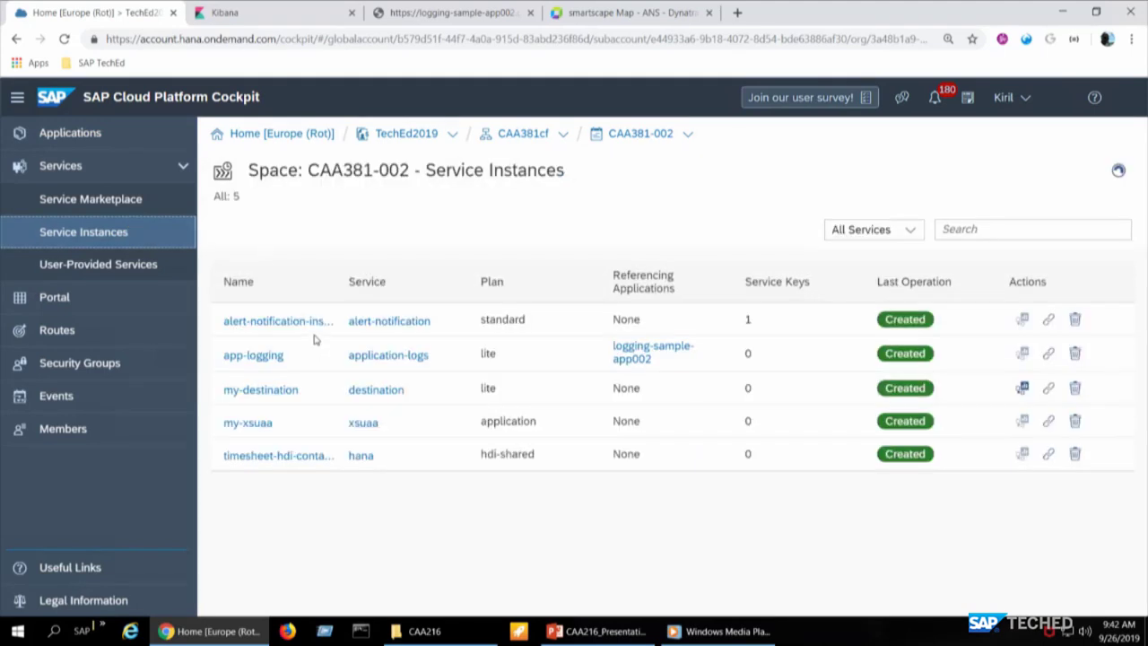
{"action": "left_click", "coordinate": [314, 324]}
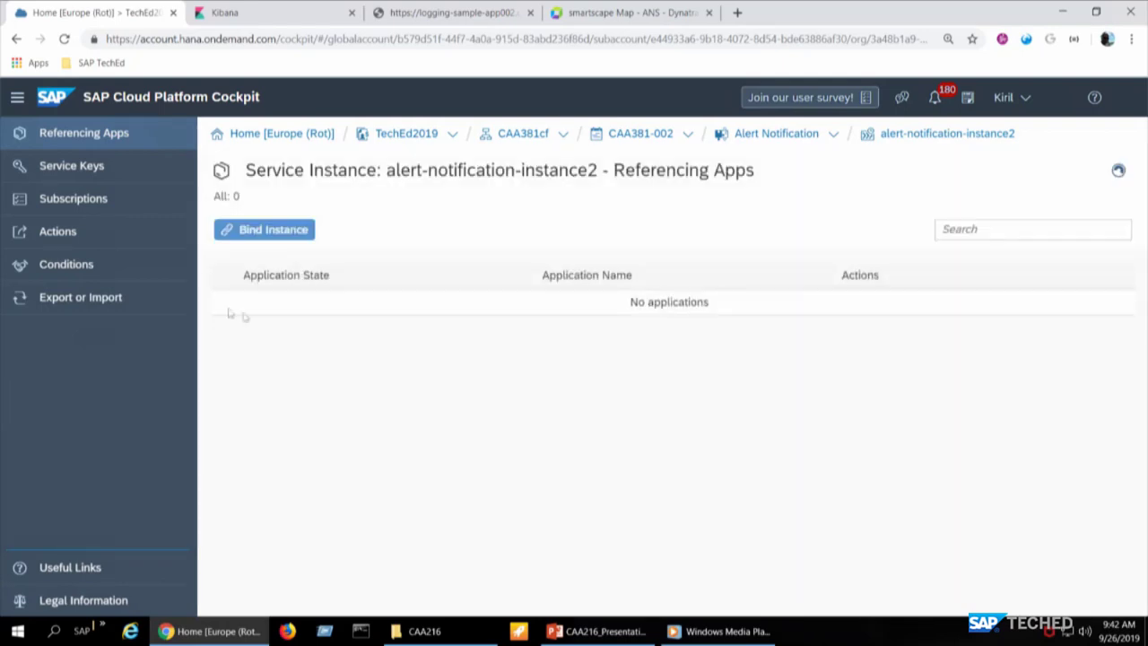
- Go to the instance's Subscriptions page, which lists AppStateChange, and launch the Create Subscription wizard
{"action": "left_click", "coordinate": [117, 217]}
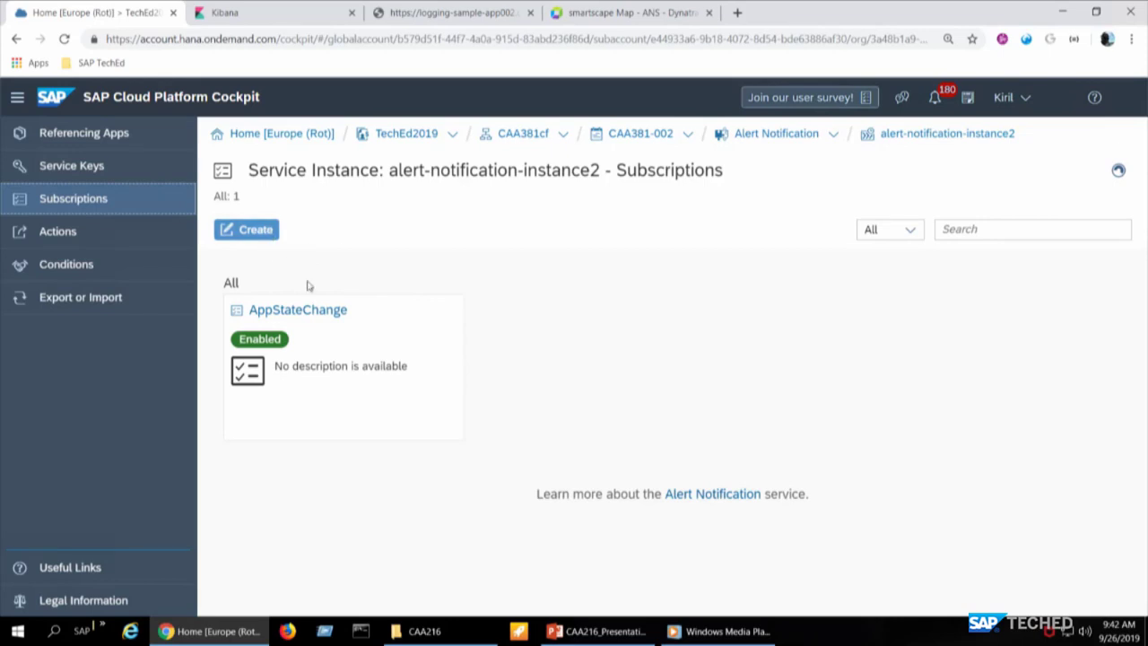
{"action": "left_click", "coordinate": [257, 231]}
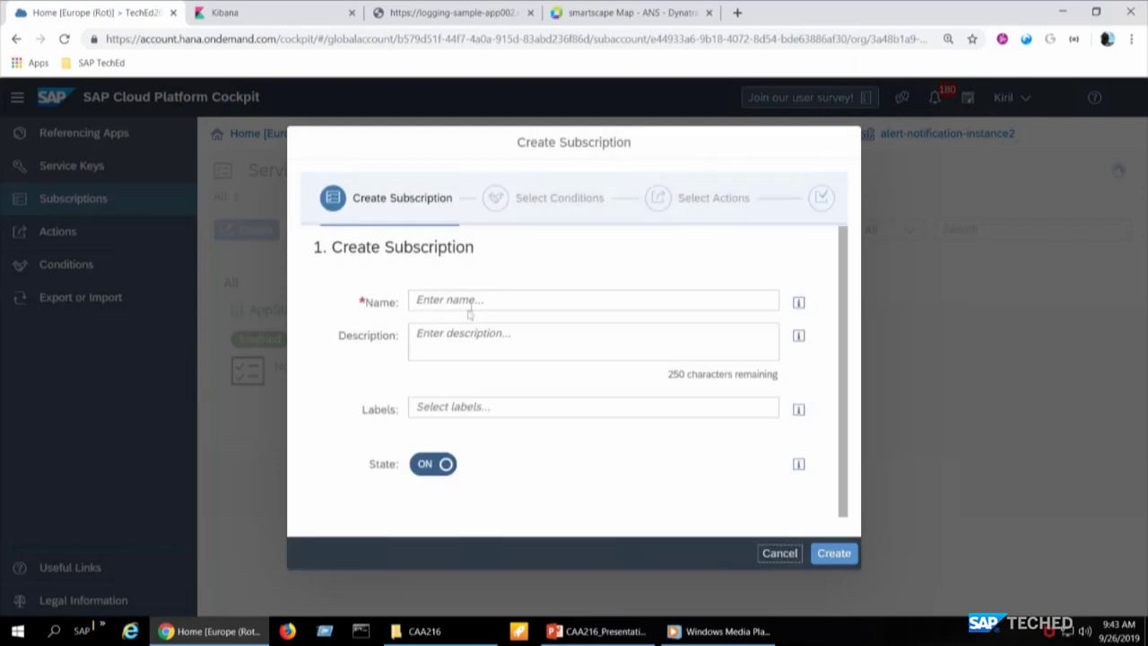
- Name the subscription MyApplicationHasStopper and continue to the Select Conditions step
{"action": "left_click", "coordinate": [480, 299]}
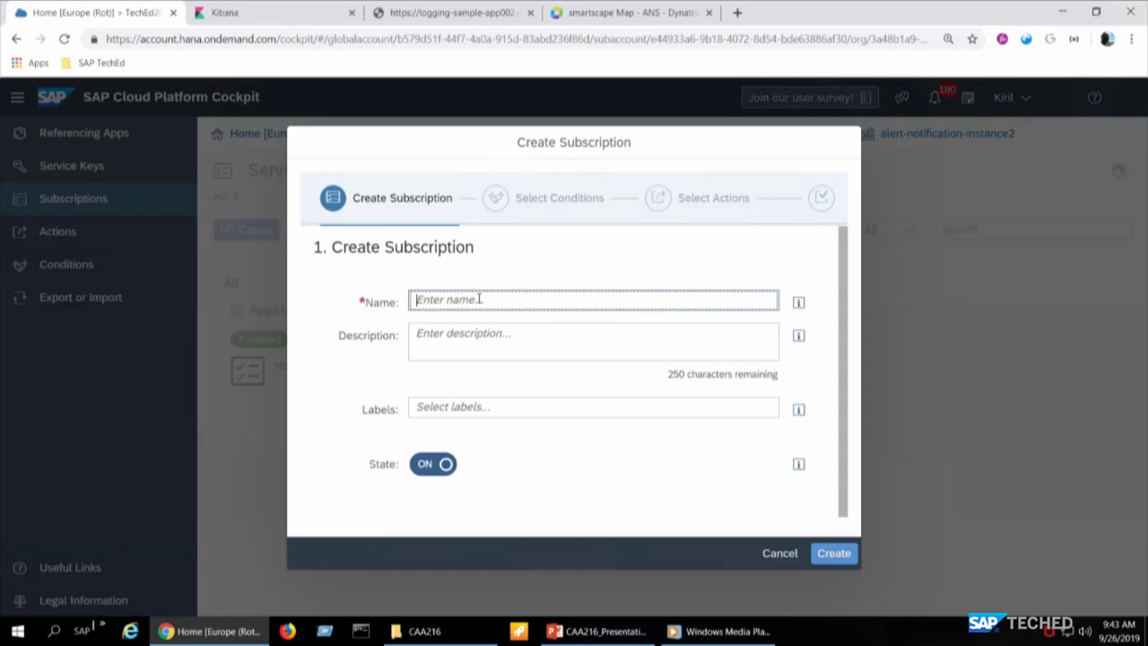
{"action": "type", "text": "MyApplicationHasStopper"}
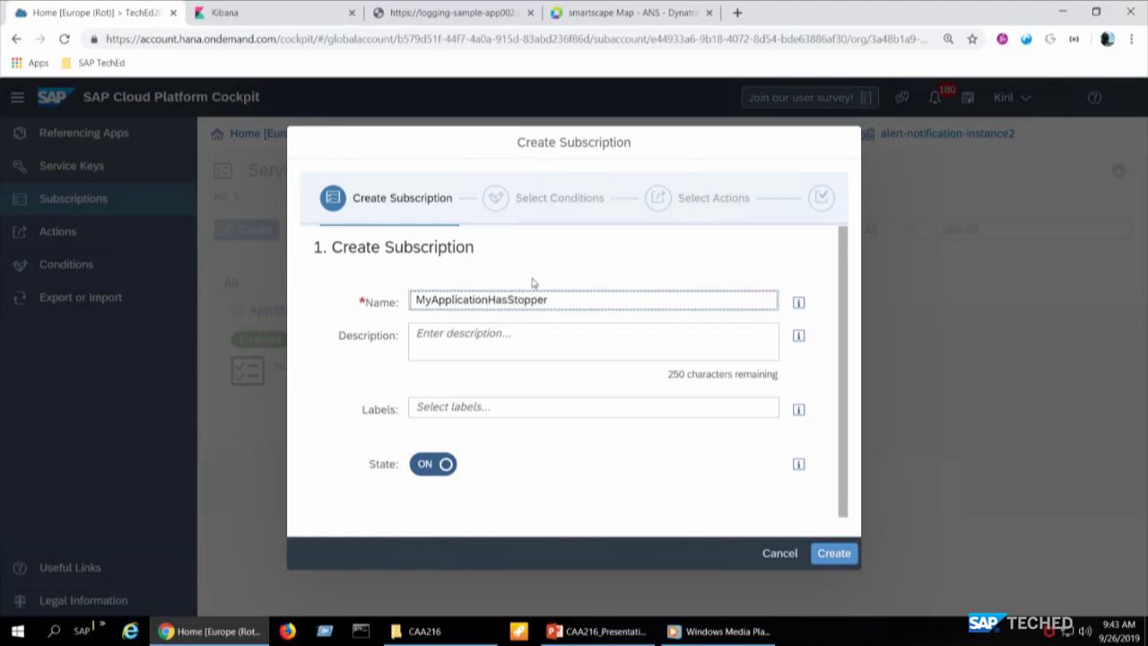
{"action": "left_click", "coordinate": [839, 555]}
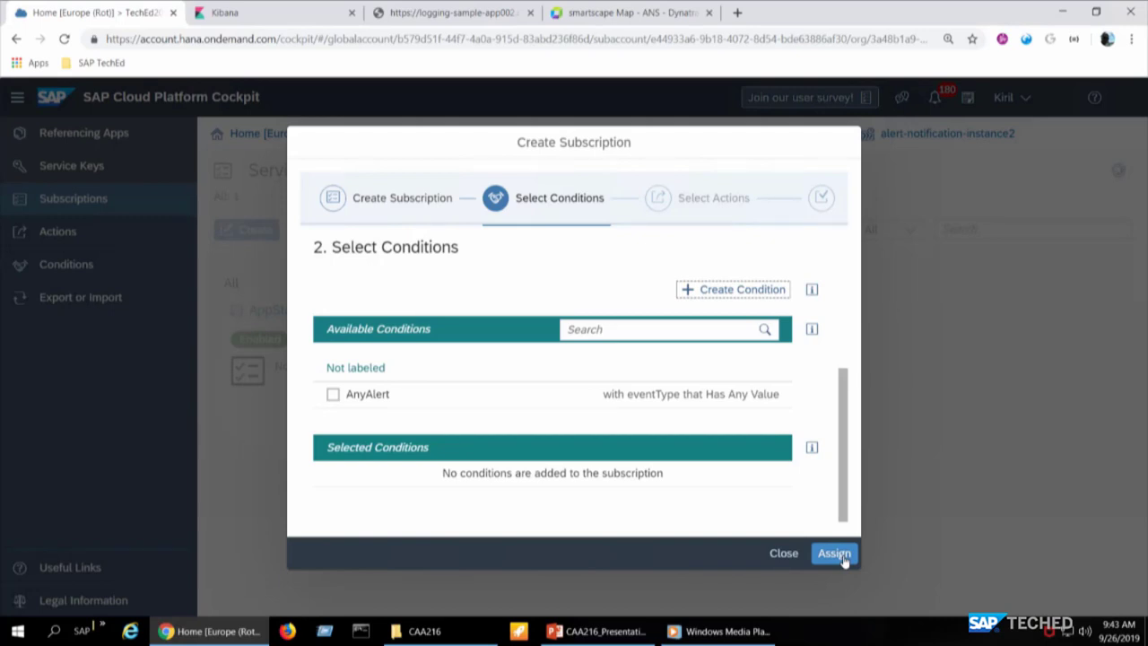
- Start a new condition named AppStateIsStopped and bring up the list of condition fields
{"action": "left_click", "coordinate": [738, 290]}
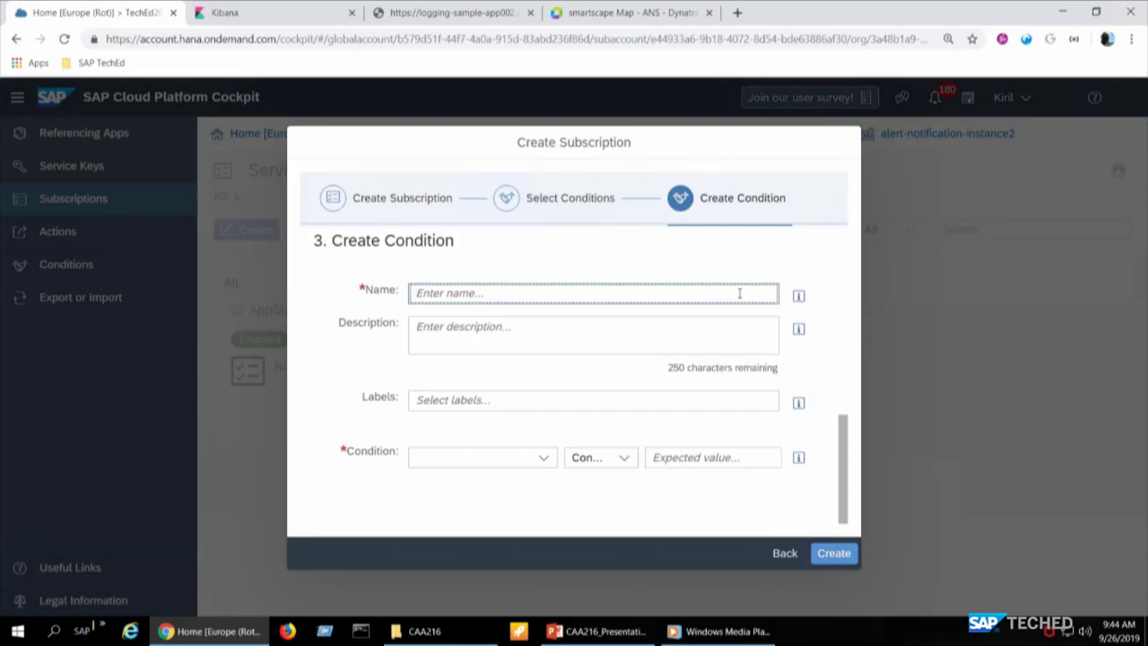
{"action": "type", "text": "AppStateIsStopper"}
{"action": "key", "text": "BackSpace"}
{"action": "type", "text": "d"}
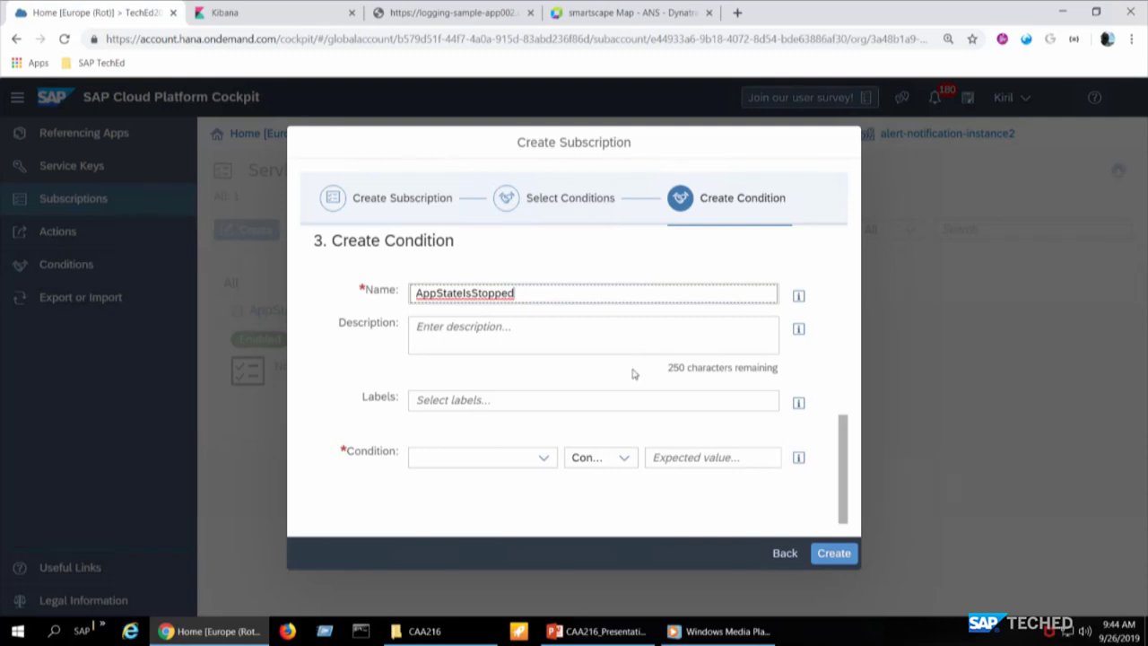
{"action": "left_click", "coordinate": [544, 458]}
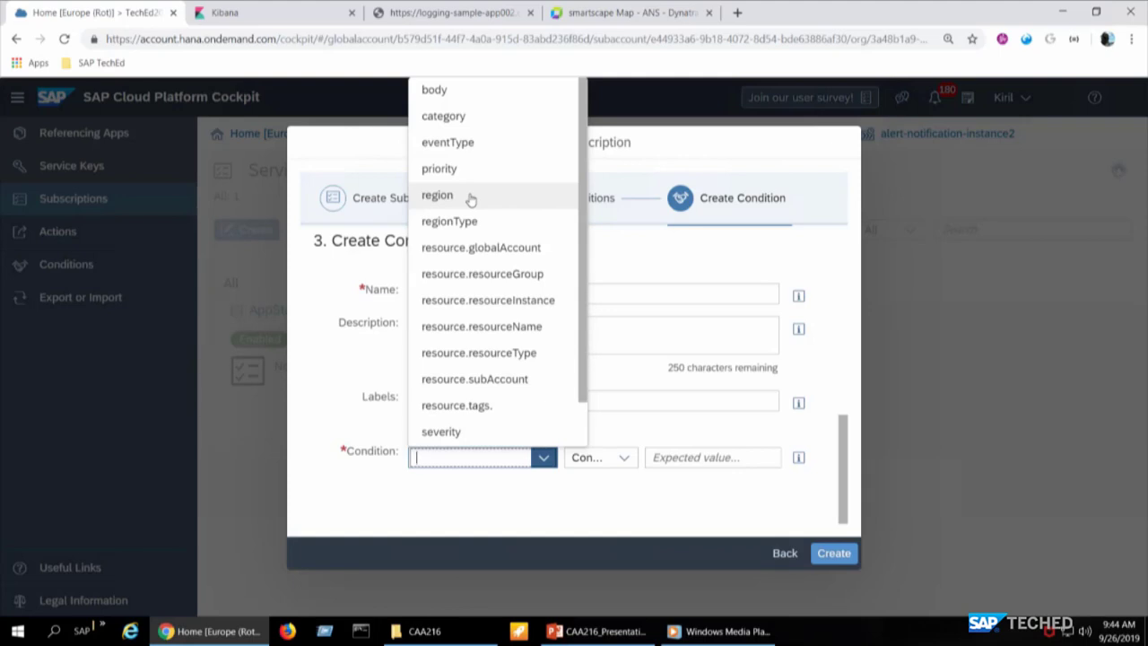
- Define the condition as eventType with operator Has Any Value and save it
{"action": "left_click", "coordinate": [474, 149]}
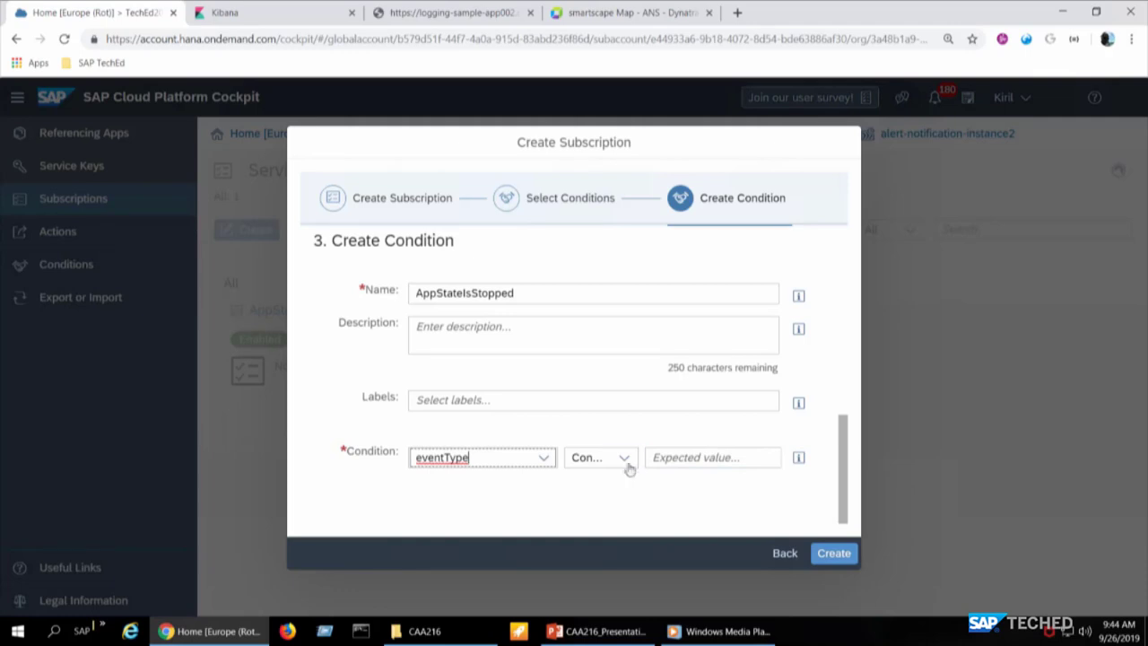
{"action": "left_click", "coordinate": [626, 468]}
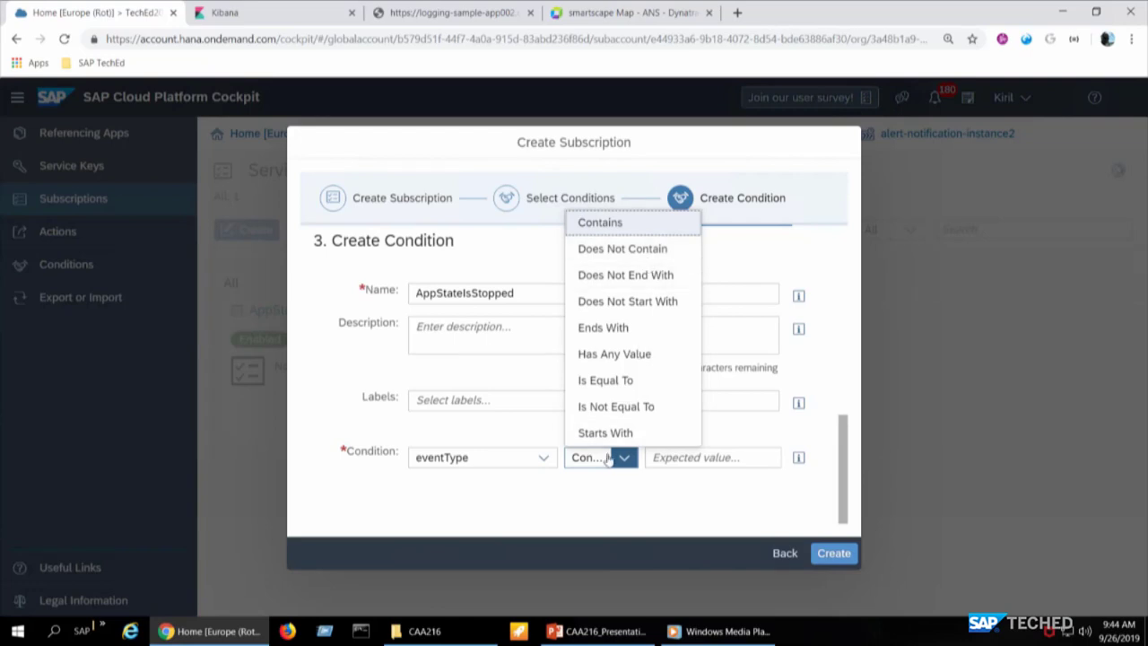
{"action": "left_click", "coordinate": [629, 383]}
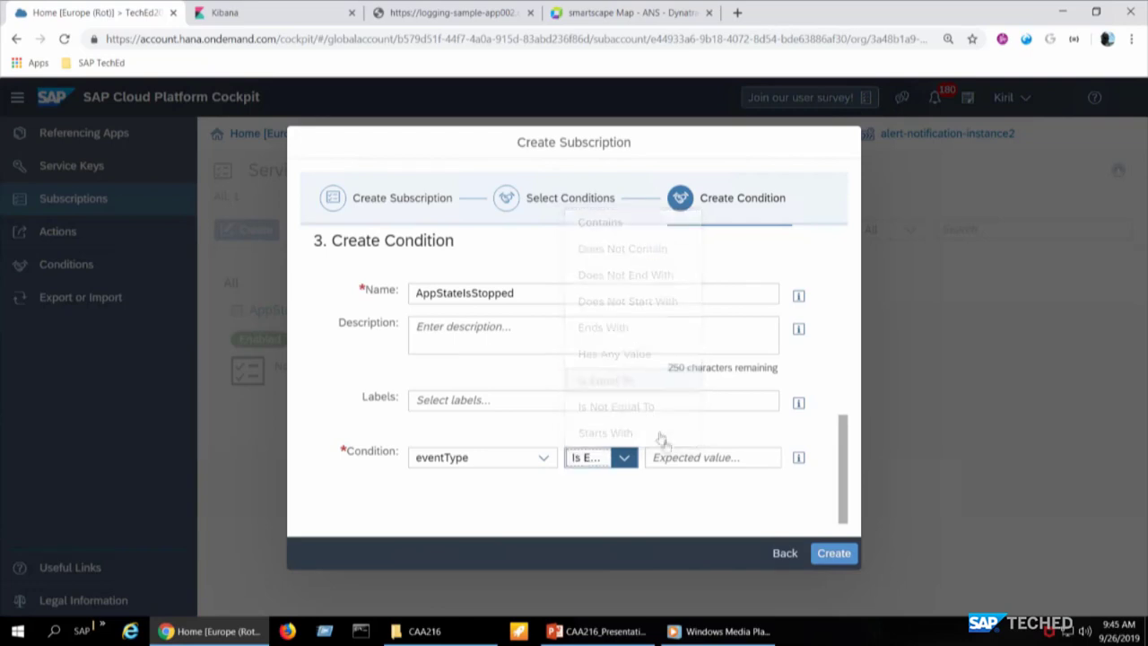
{"action": "left_click", "coordinate": [674, 457]}
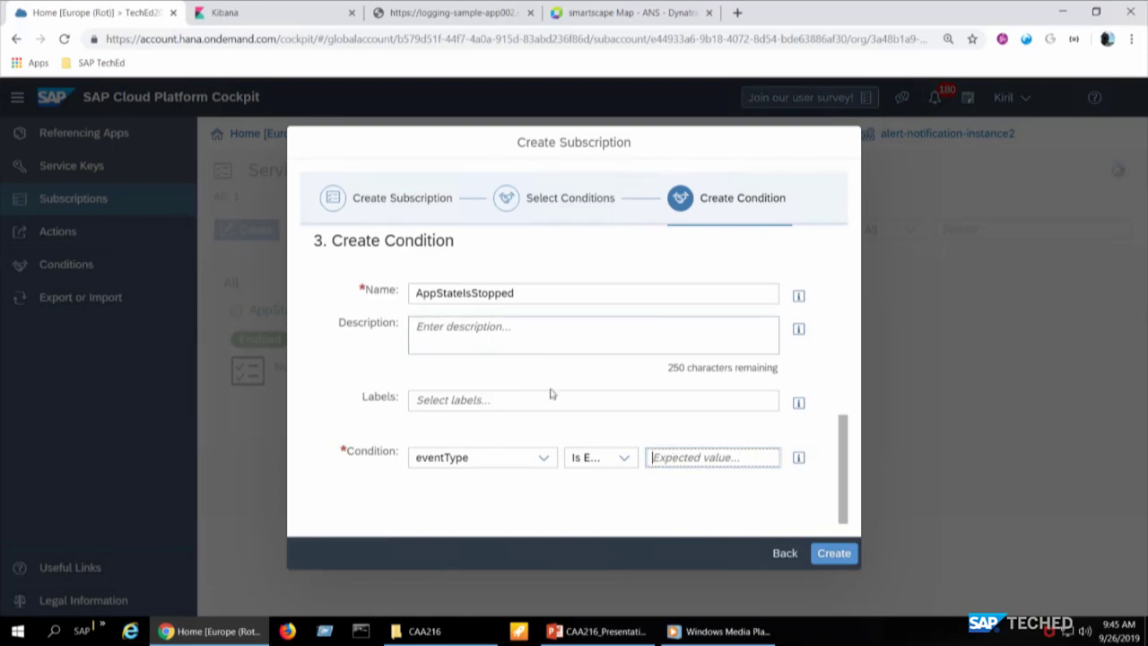
{"action": "left_click", "coordinate": [623, 458]}
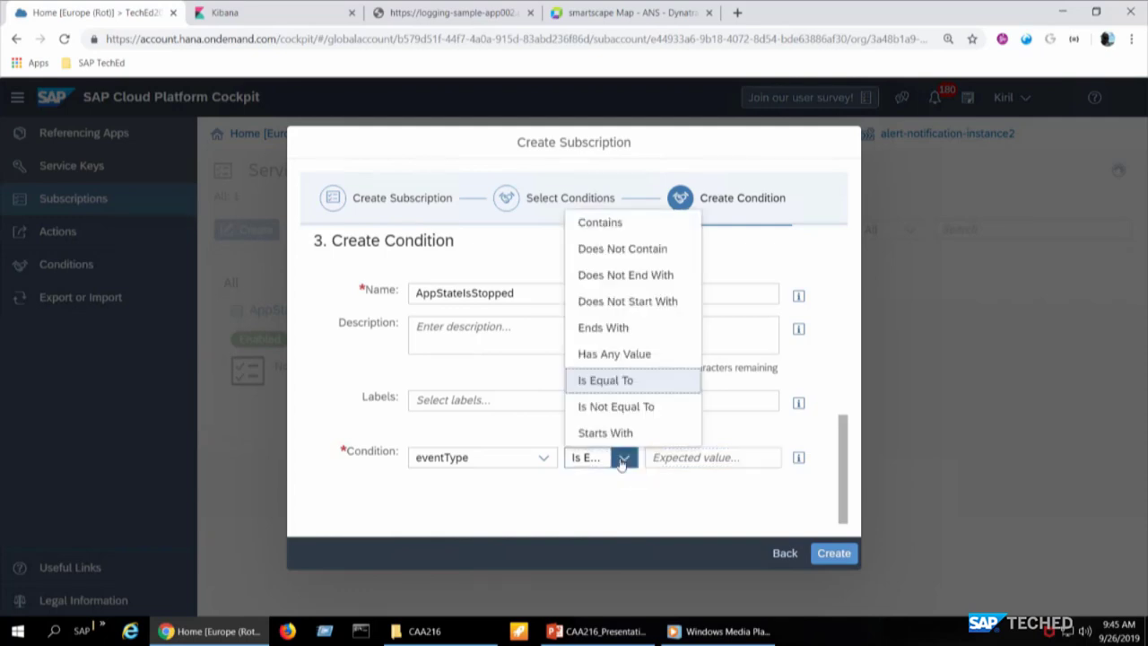
{"action": "left_click", "coordinate": [638, 357]}
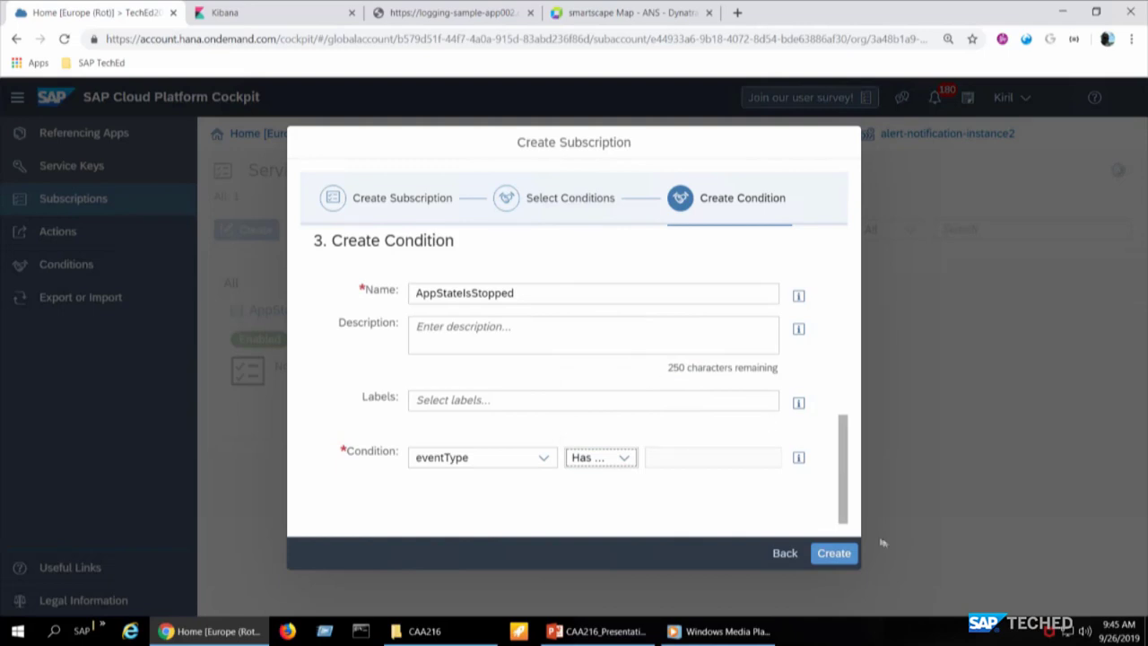
{"action": "left_click", "coordinate": [833, 556]}
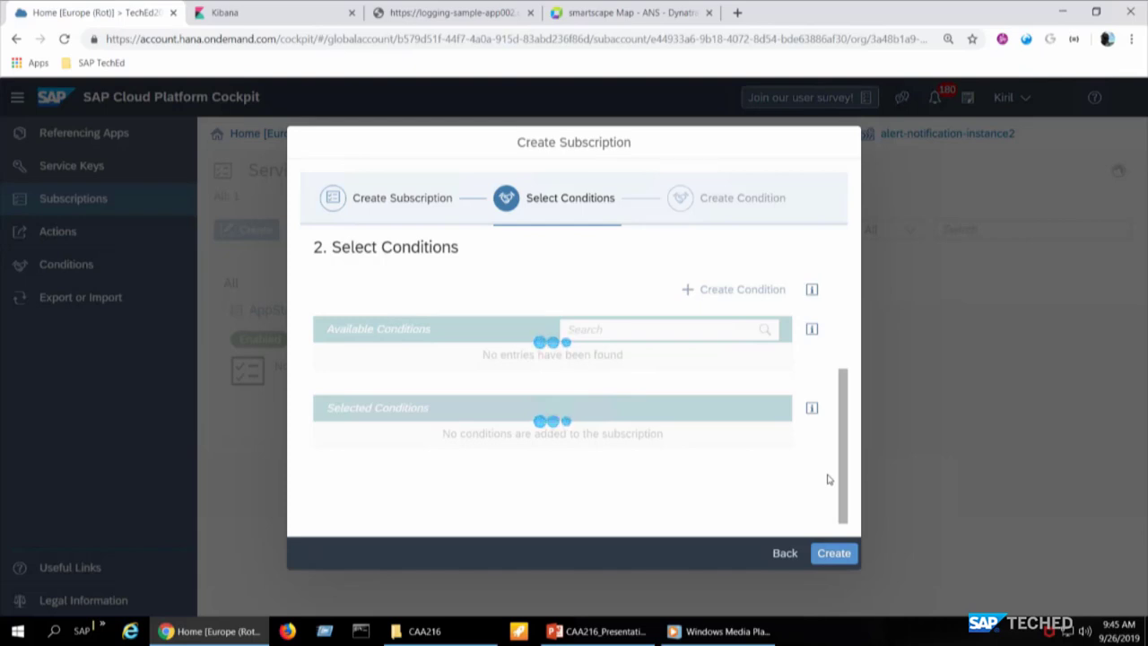
- Leave AnyAlert unchecked so only AppStateIsStopped is selected, then assign it to the subscription
{"action": "scroll", "coordinate": [829, 479], "scroll_direction": "down", "scroll_amount": 2}
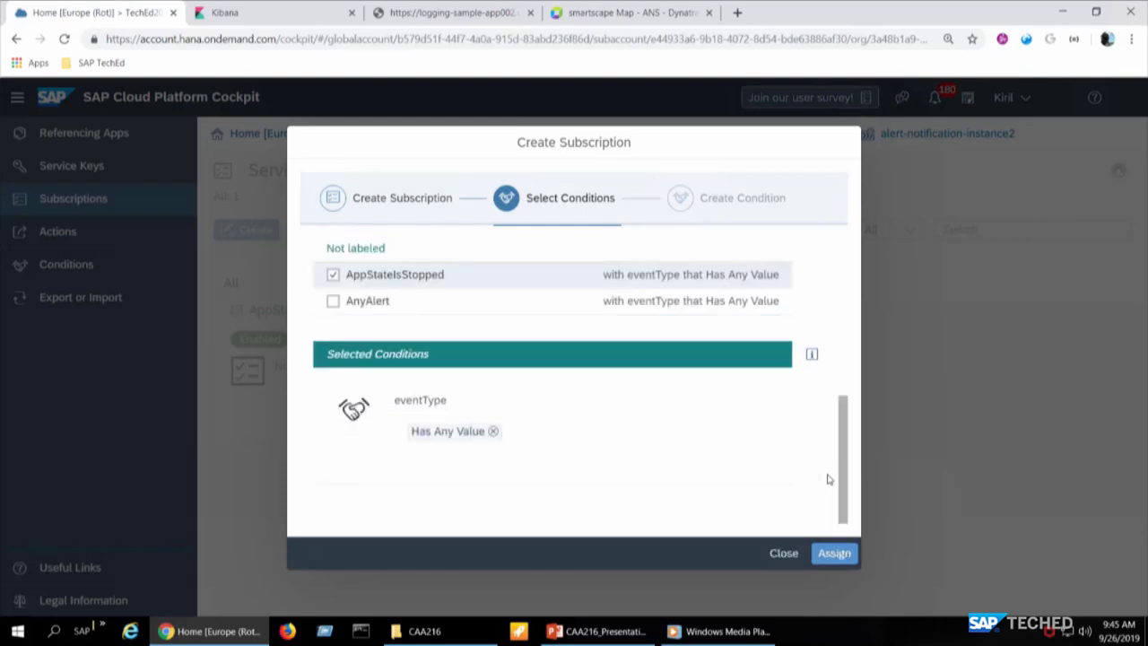
{"action": "left_click", "coordinate": [332, 303]}
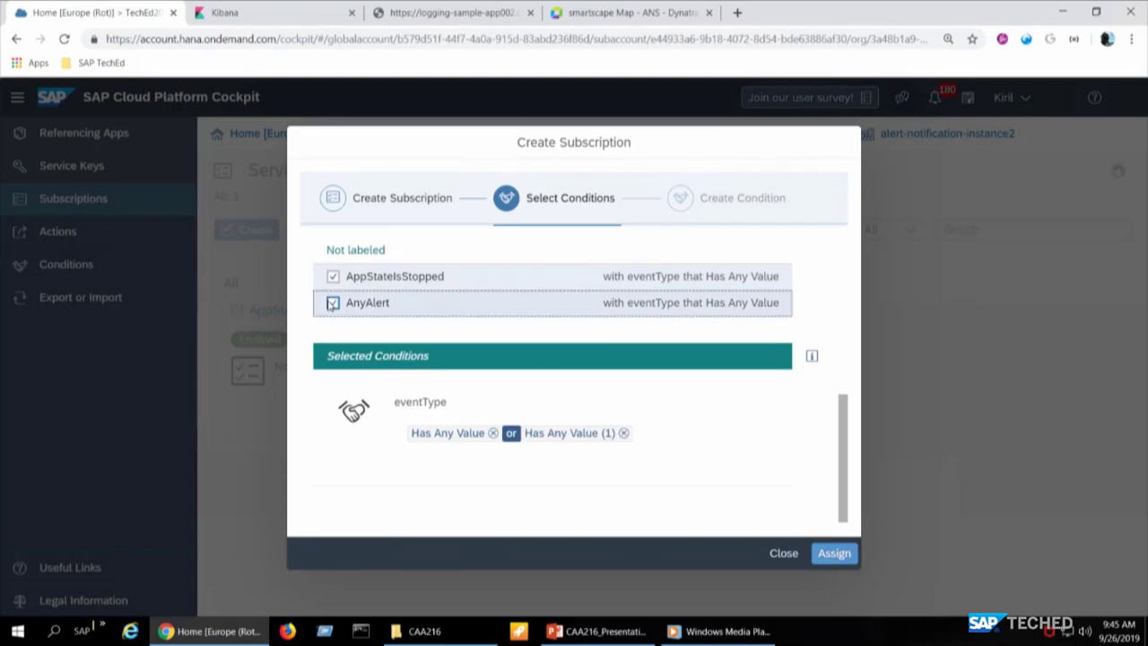
{"action": "left_click", "coordinate": [332, 304]}
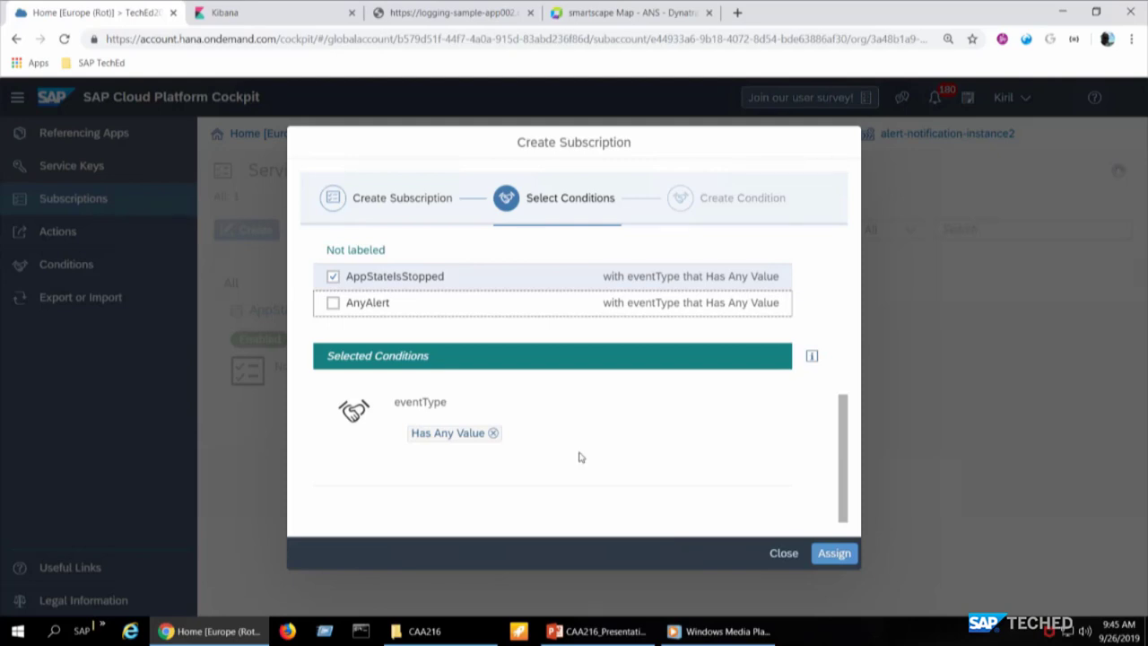
{"action": "scroll", "coordinate": [640, 359], "scroll_direction": "up", "scroll_amount": 5}
{"action": "right_click", "coordinate": [643, 359]}
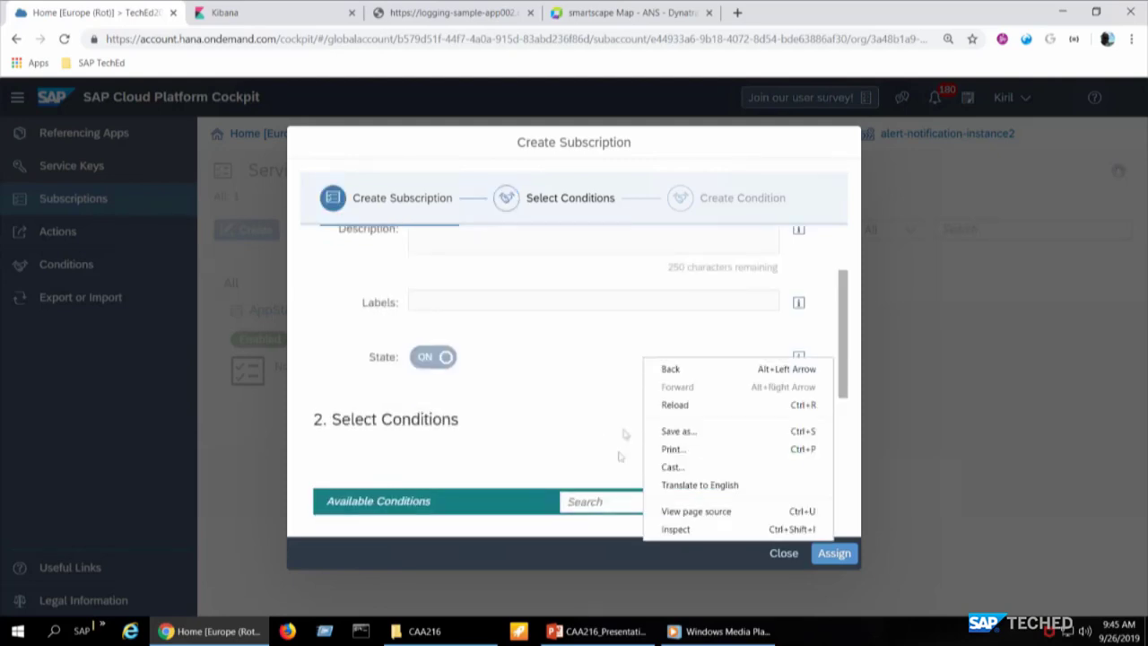
{"action": "left_click", "coordinate": [568, 415]}
{"action": "scroll", "coordinate": [672, 476], "scroll_direction": "down", "scroll_amount": 10}
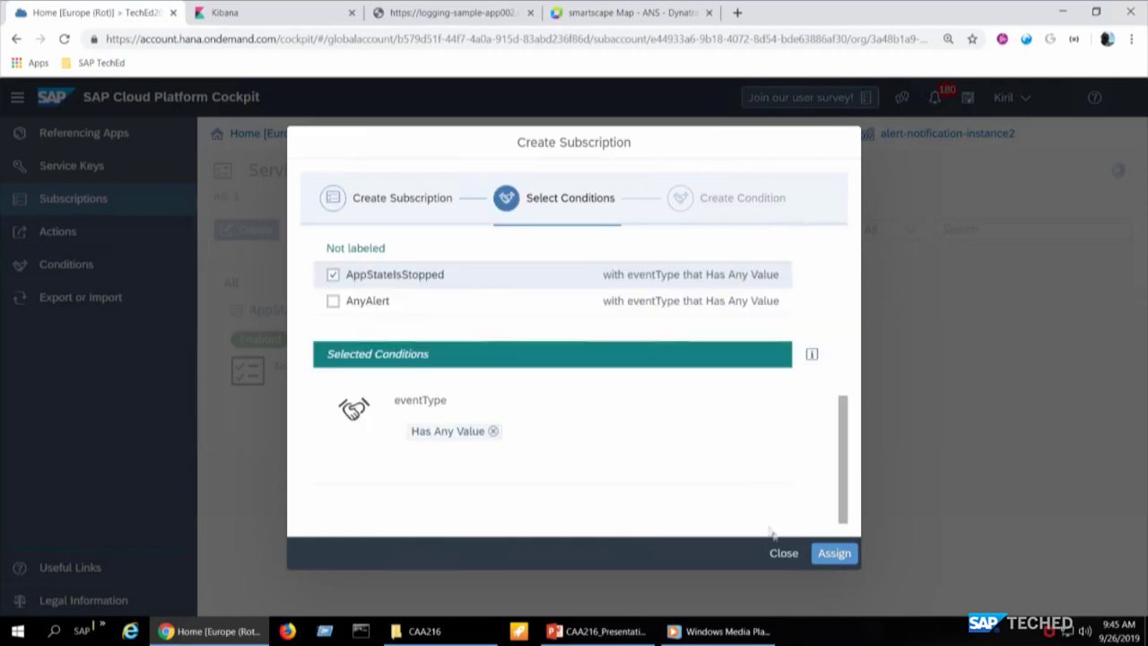
{"action": "left_click", "coordinate": [848, 558]}
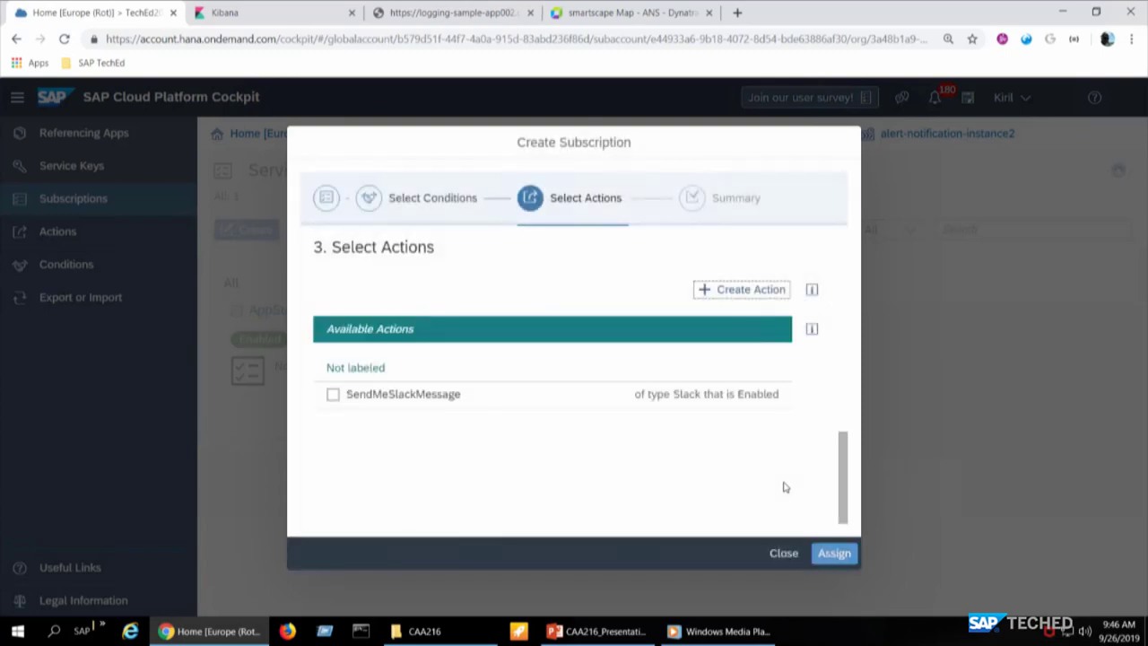
- Begin a new action and review the available action types: Email, Slack and Webhook variants
{"action": "left_click", "coordinate": [710, 287]}
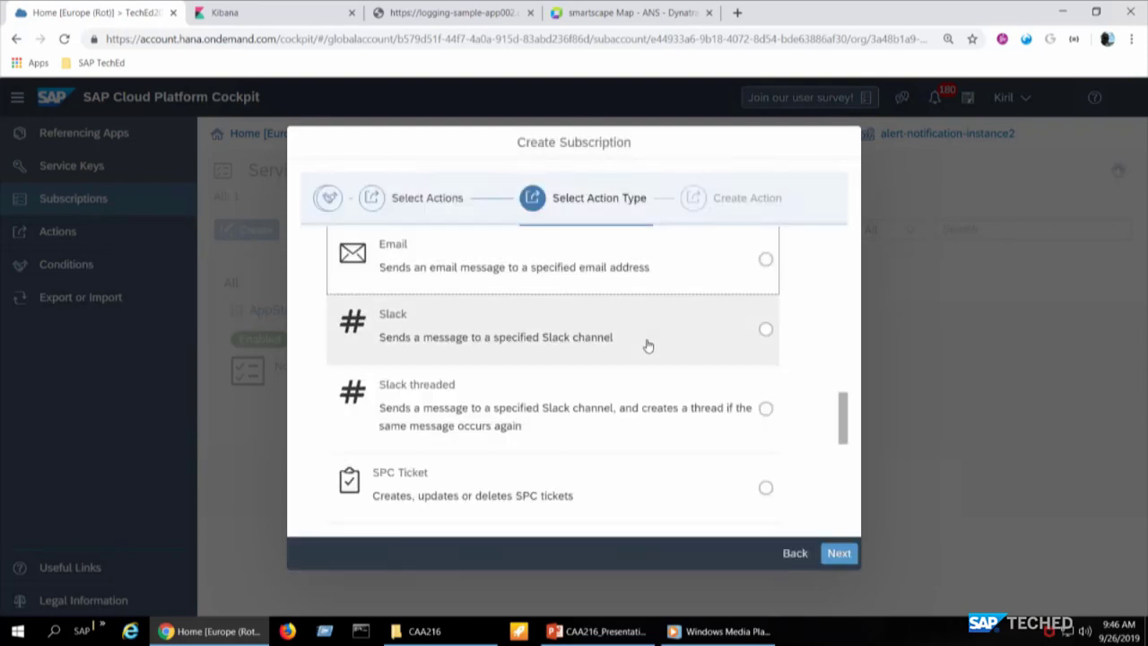
{"action": "scroll", "coordinate": [641, 350], "scroll_direction": "down", "scroll_amount": 5}
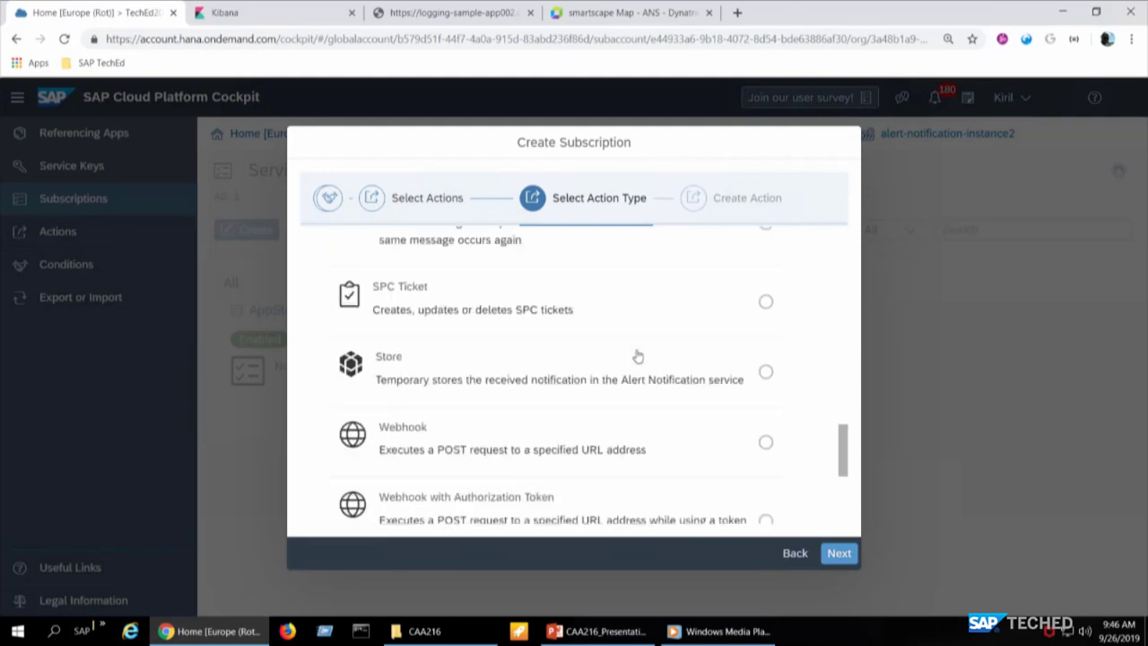
{"action": "scroll", "coordinate": [637, 357], "scroll_direction": "up", "scroll_amount": 2}
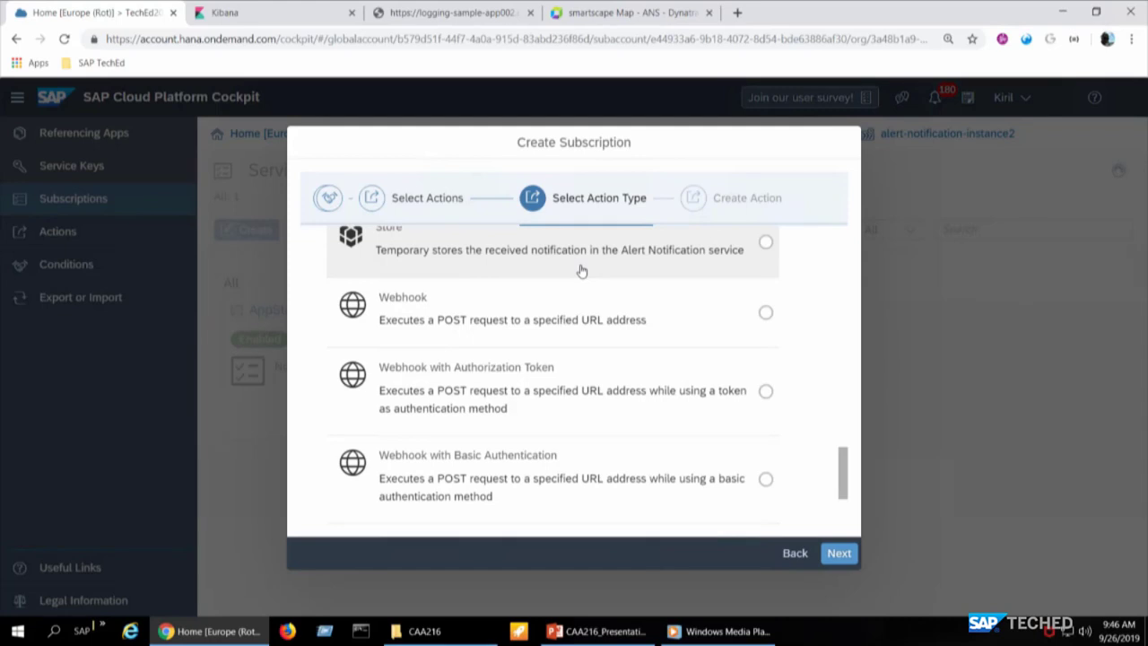
{"action": "scroll", "coordinate": [581, 269], "scroll_direction": "down", "scroll_amount": 2}
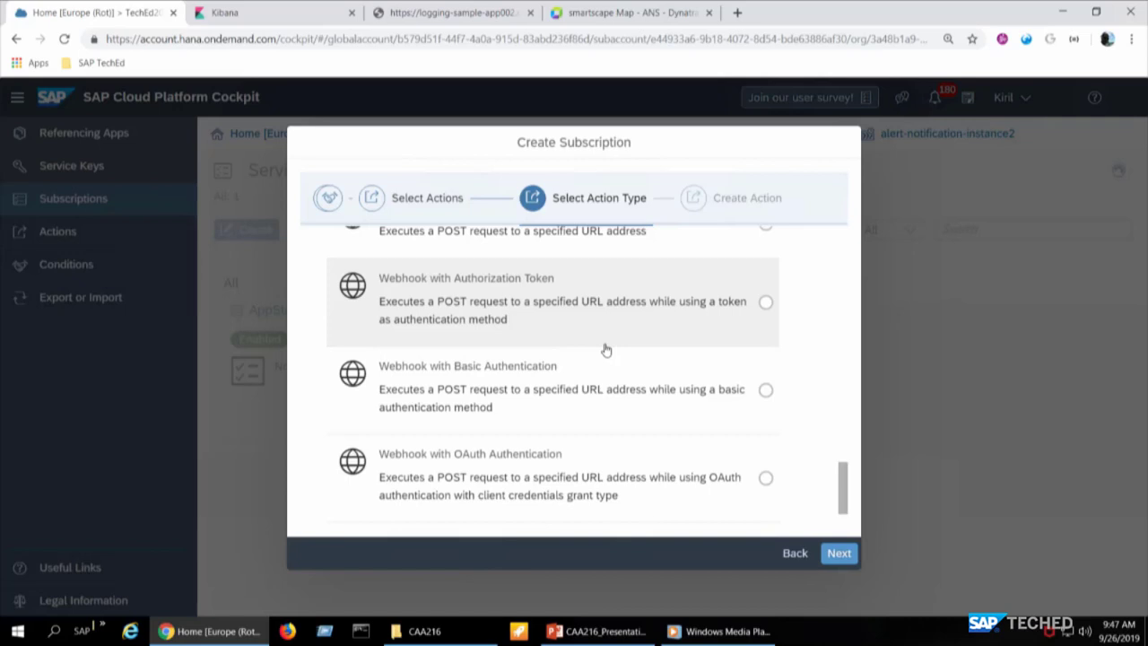
{"action": "scroll", "coordinate": [606, 350], "scroll_direction": "up", "scroll_amount": 4}
{"action": "scroll", "coordinate": [606, 350], "scroll_direction": "down", "scroll_amount": 4}
{"action": "scroll", "coordinate": [605, 350], "scroll_direction": "up", "scroll_amount": 1}
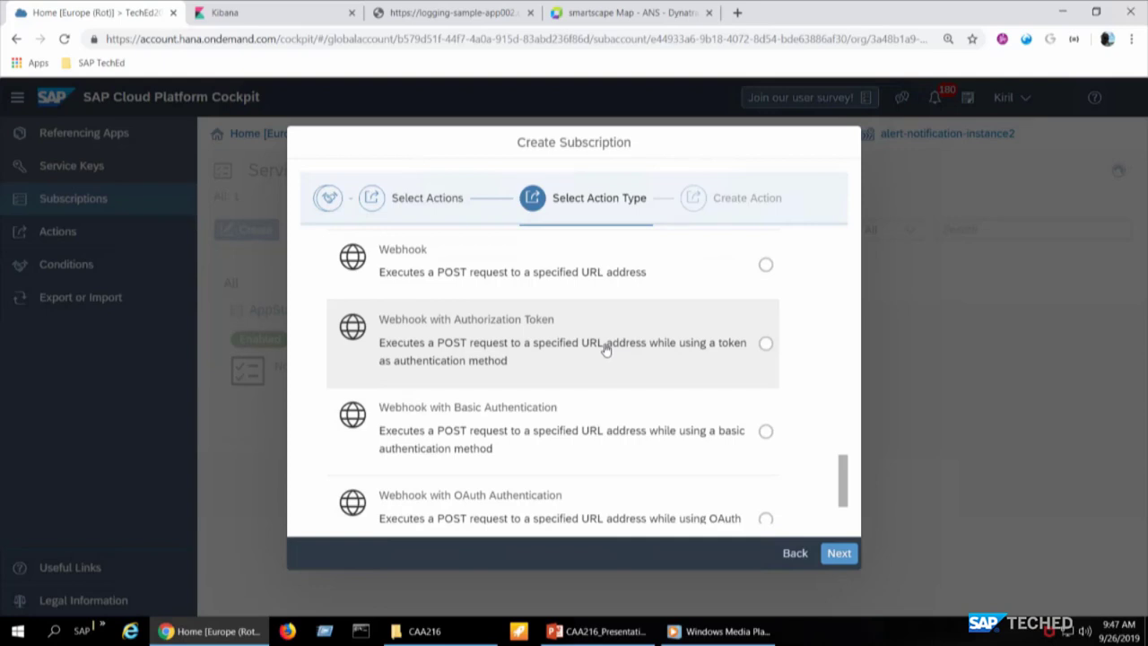
{"action": "scroll", "coordinate": [606, 350], "scroll_direction": "up", "scroll_amount": 10}
{"action": "scroll", "coordinate": [606, 350], "scroll_direction": "down", "scroll_amount": 2}
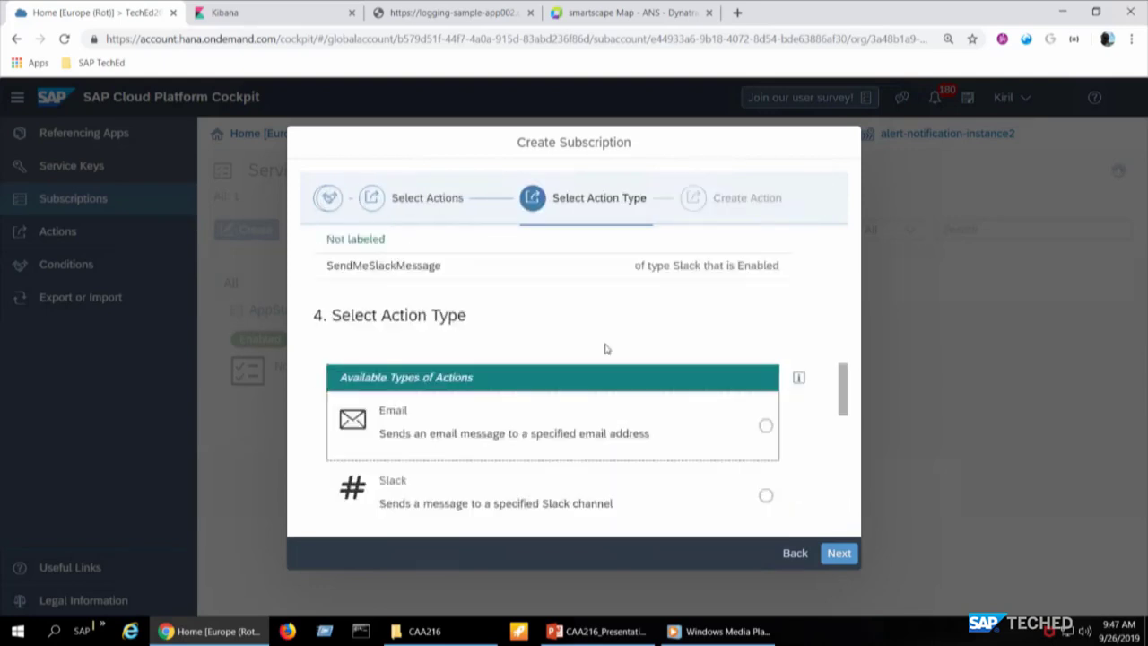
- Choose Email as the action type and name the action SendMeAnEmail
{"action": "left_click", "coordinate": [765, 287]}
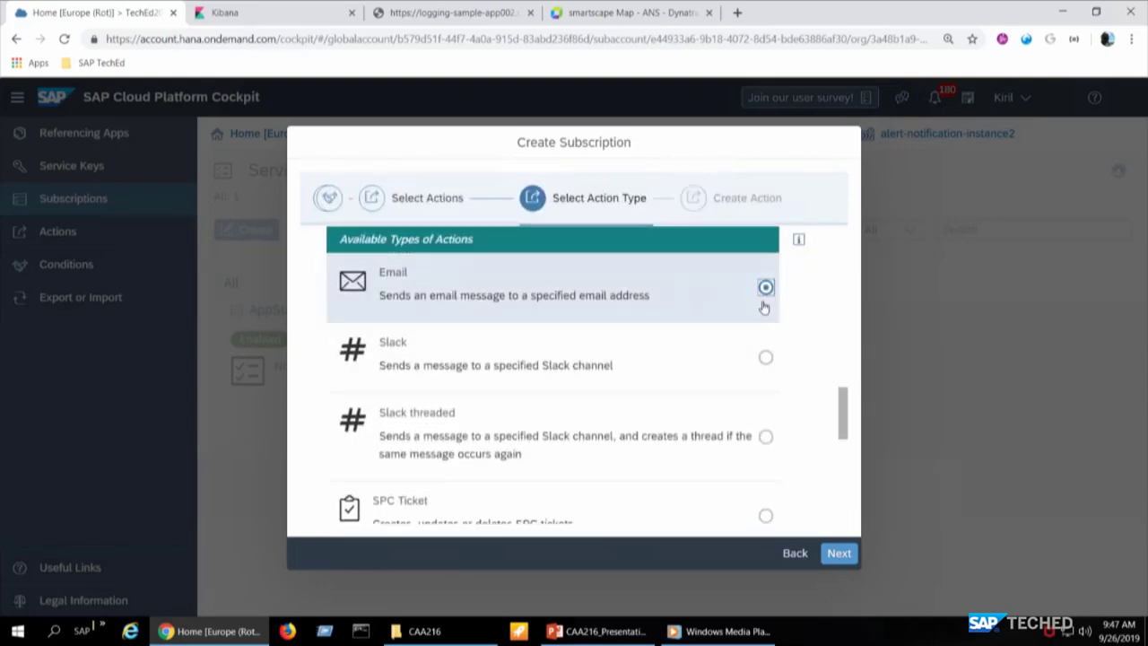
{"action": "left_click", "coordinate": [840, 553]}
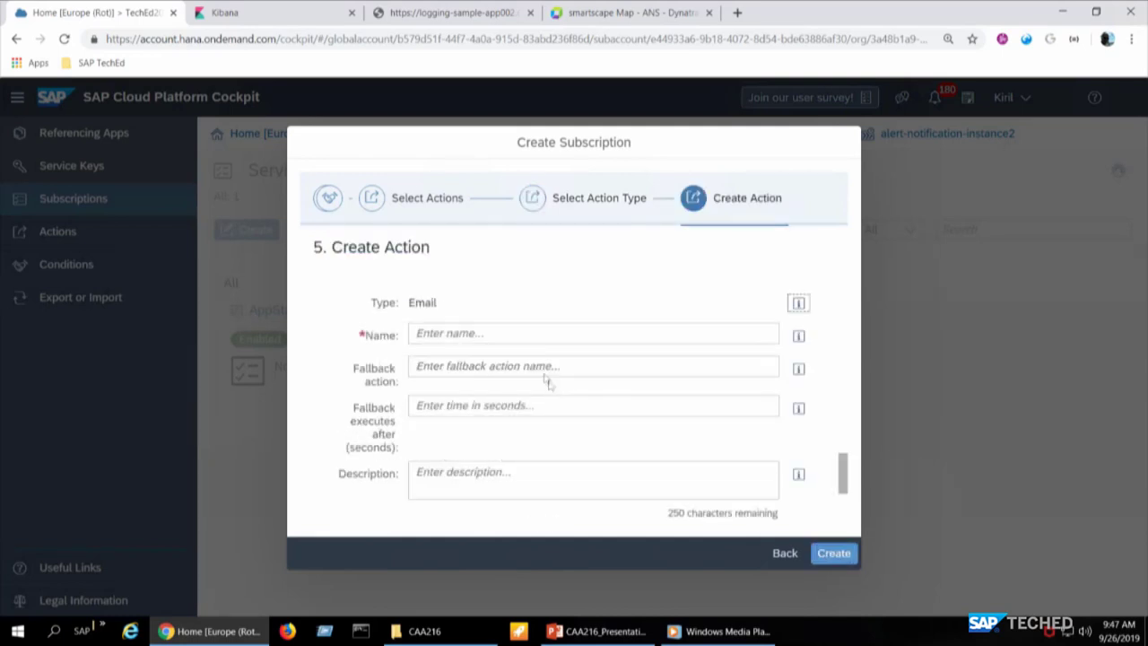
{"action": "left_click", "coordinate": [527, 336]}
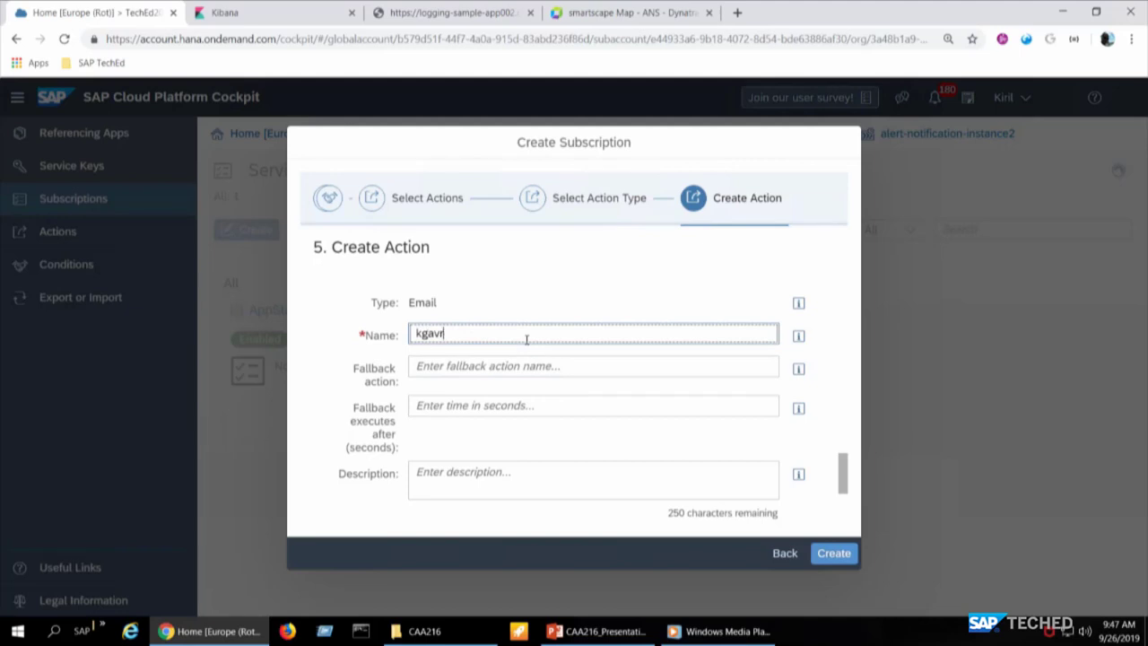
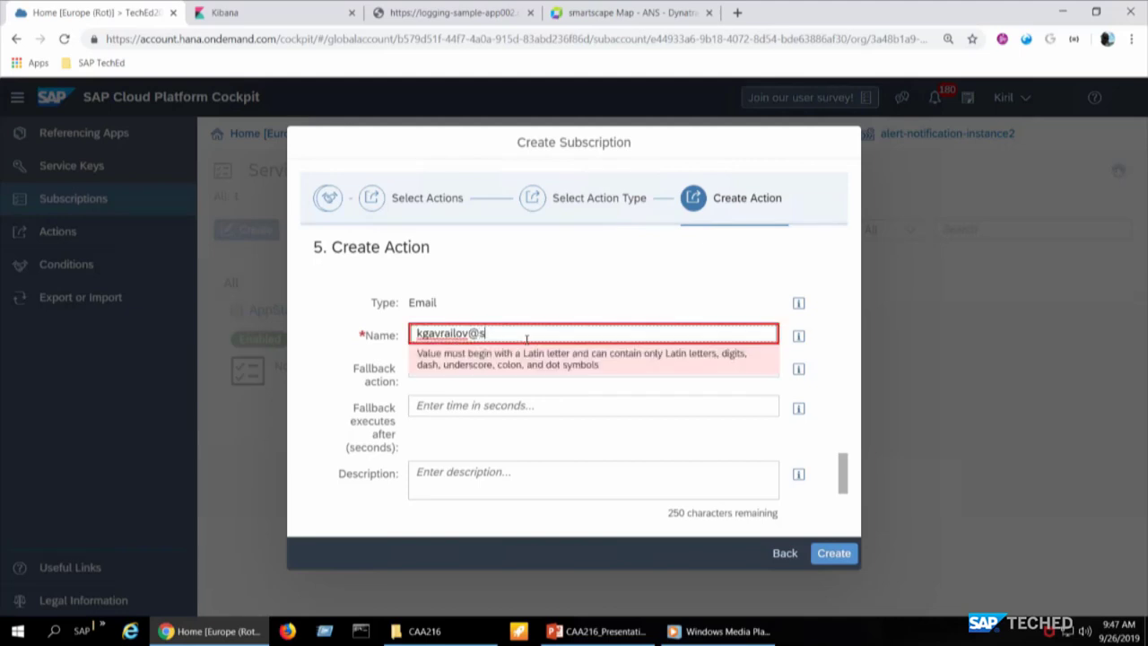
{"action": "key", "text": "Tab"}
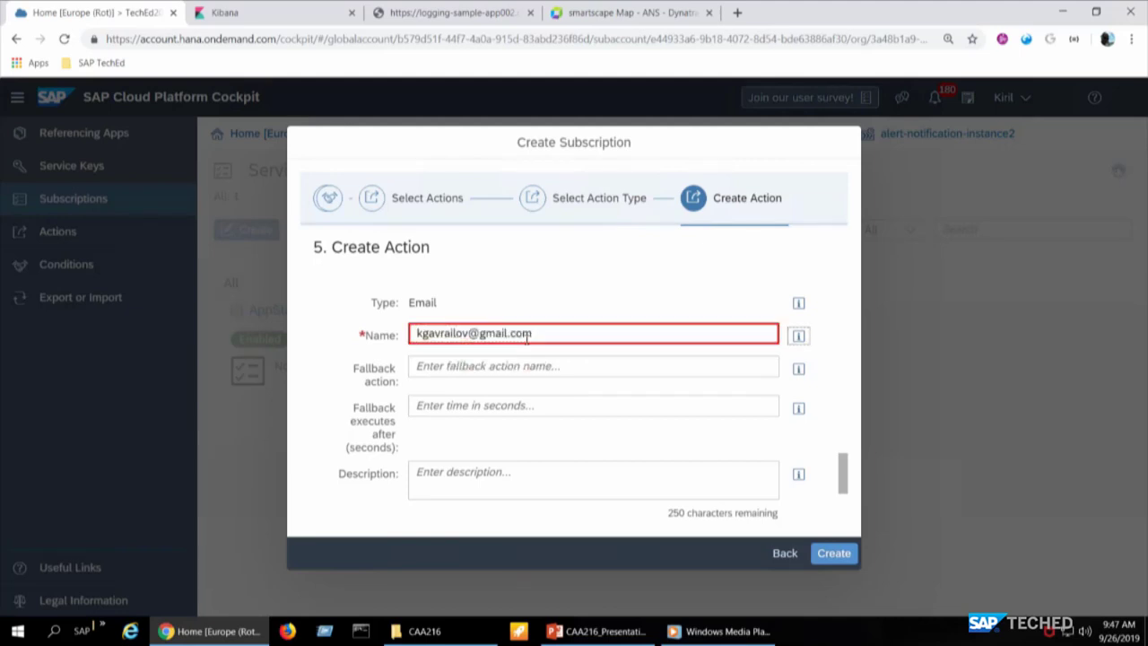
{"action": "left_click_drag", "start_coordinate": [549, 336], "coordinate": [351, 330]}
{"action": "type", "text": "sap"}
{"action": "key", "text": "BackSpace"}
{"action": "key", "text": "BackSpace"}
{"action": "key", "text": "BackSpace"}
{"action": "scroll", "coordinate": [612, 421], "scroll_direction": "down", "scroll_amount": 3}
{"action": "scroll", "coordinate": [610, 418], "scroll_direction": "up", "scroll_amount": 2}
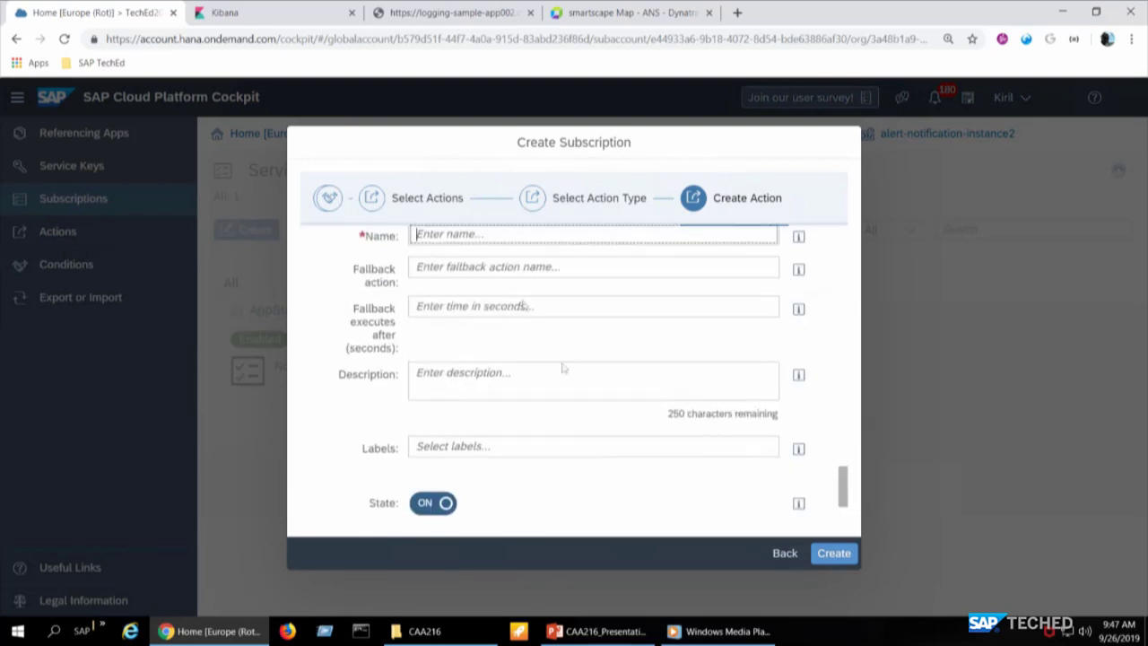
{"action": "type", "text": "Sen"}
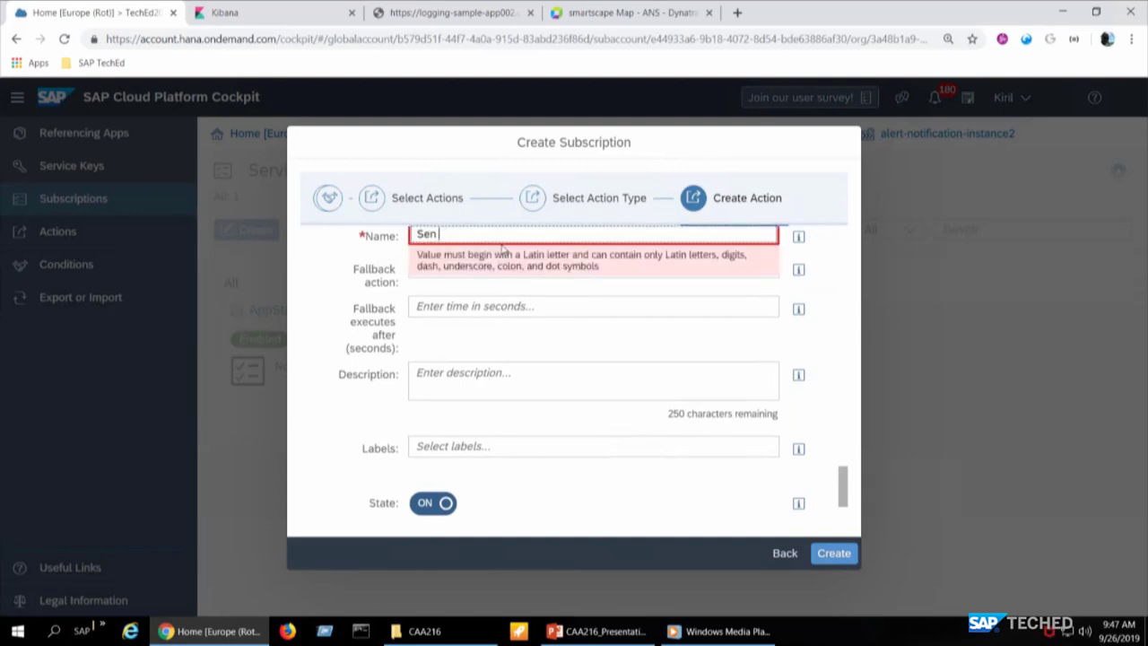
{"action": "type", "text": "dMeAnEmail"}
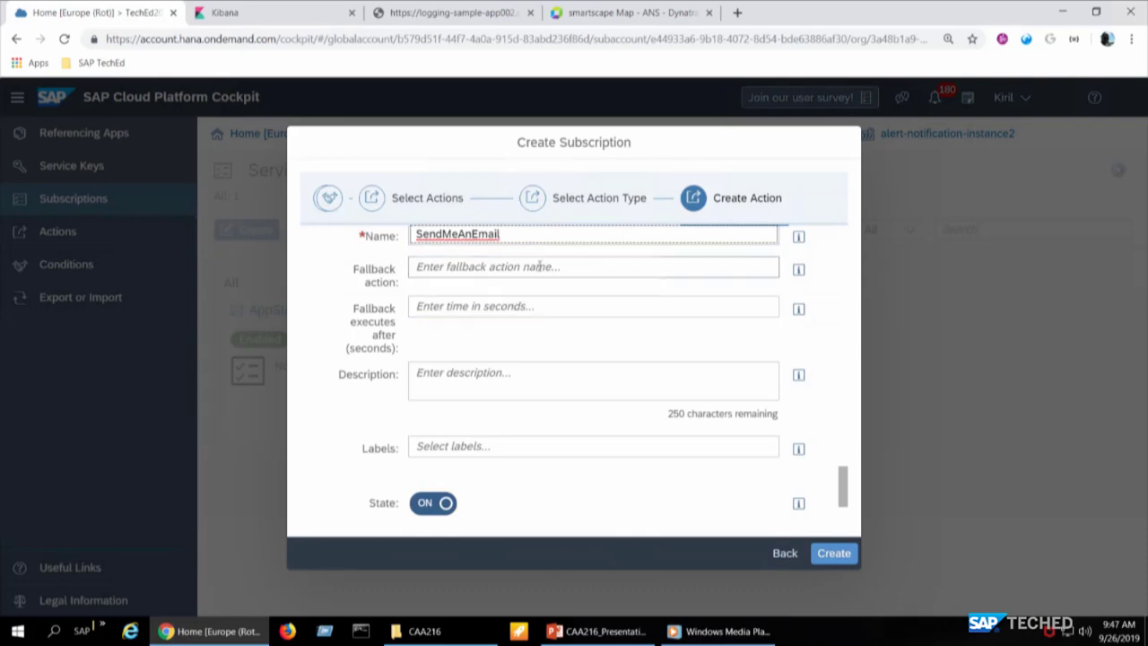
{"action": "left_click", "coordinate": [540, 265]}
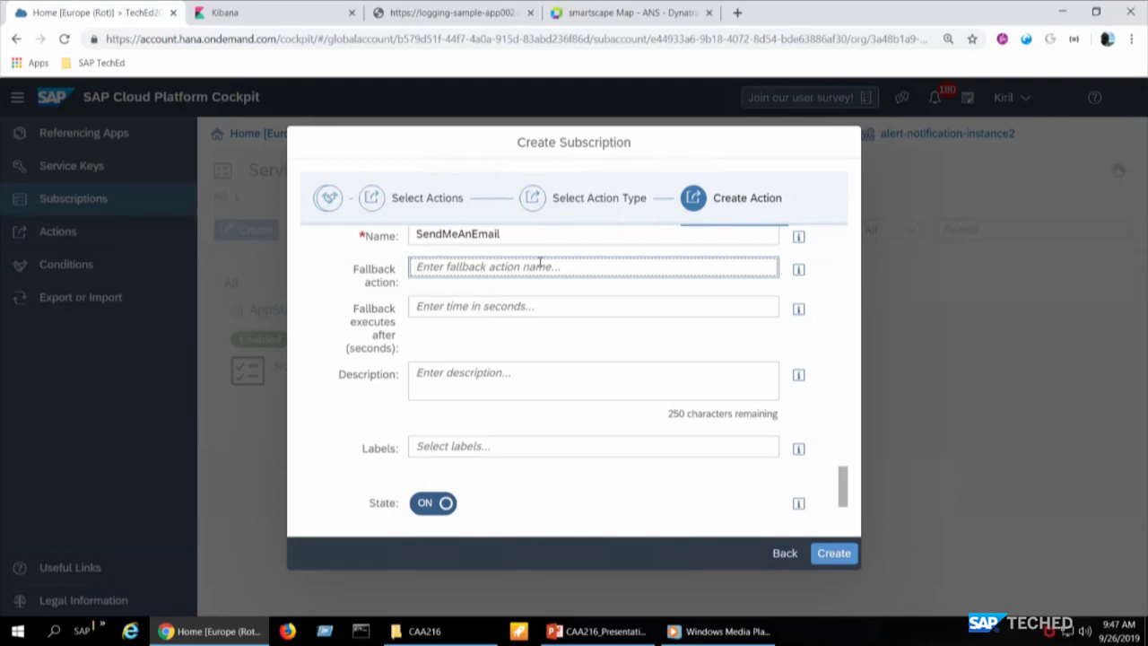
- Enter the user's Gmail address as the recipient and create the email action
{"action": "scroll", "coordinate": [539, 261], "scroll_direction": "down", "scroll_amount": 2}
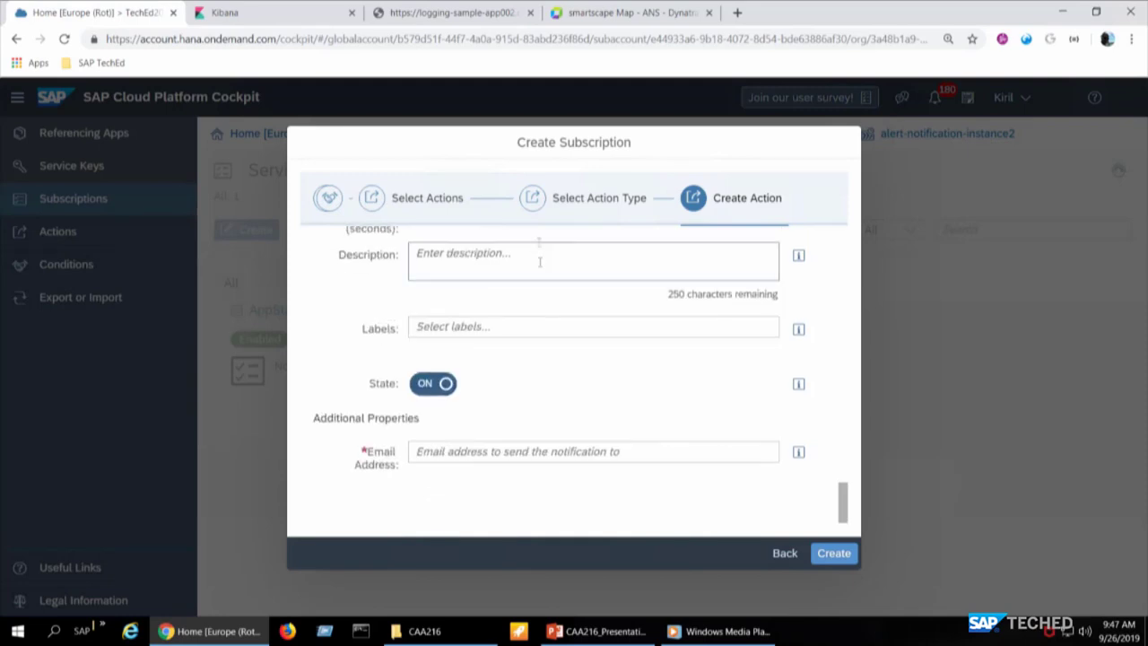
{"action": "left_click", "coordinate": [494, 452]}
{"action": "type", "text": "k"}
{"action": "key", "text": "BackSpace"}
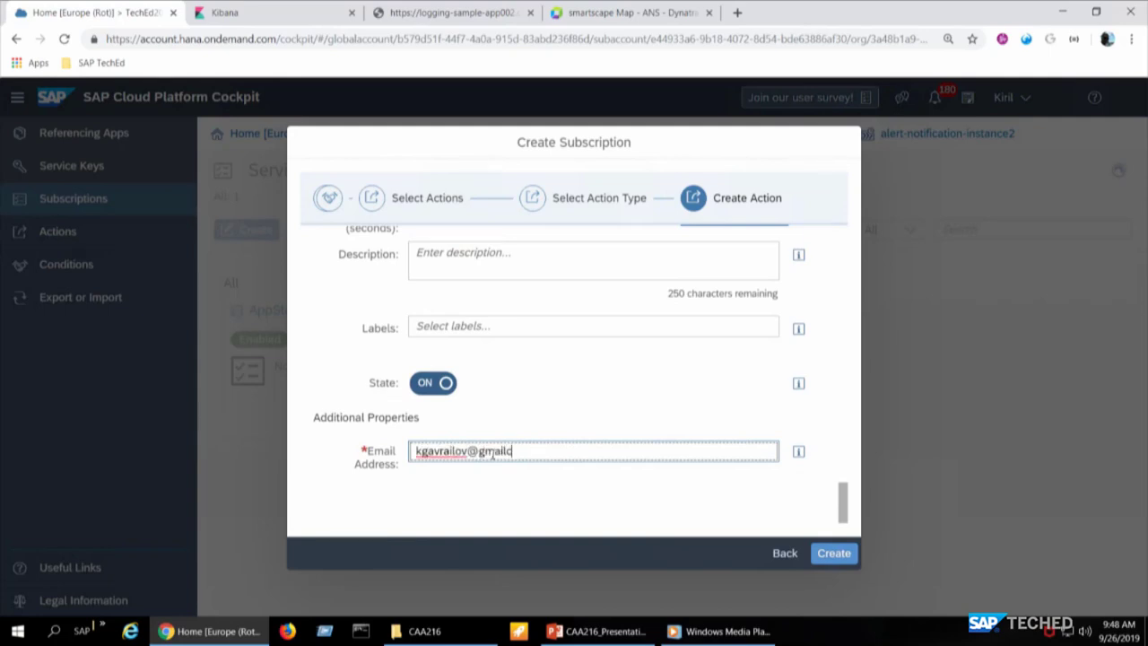
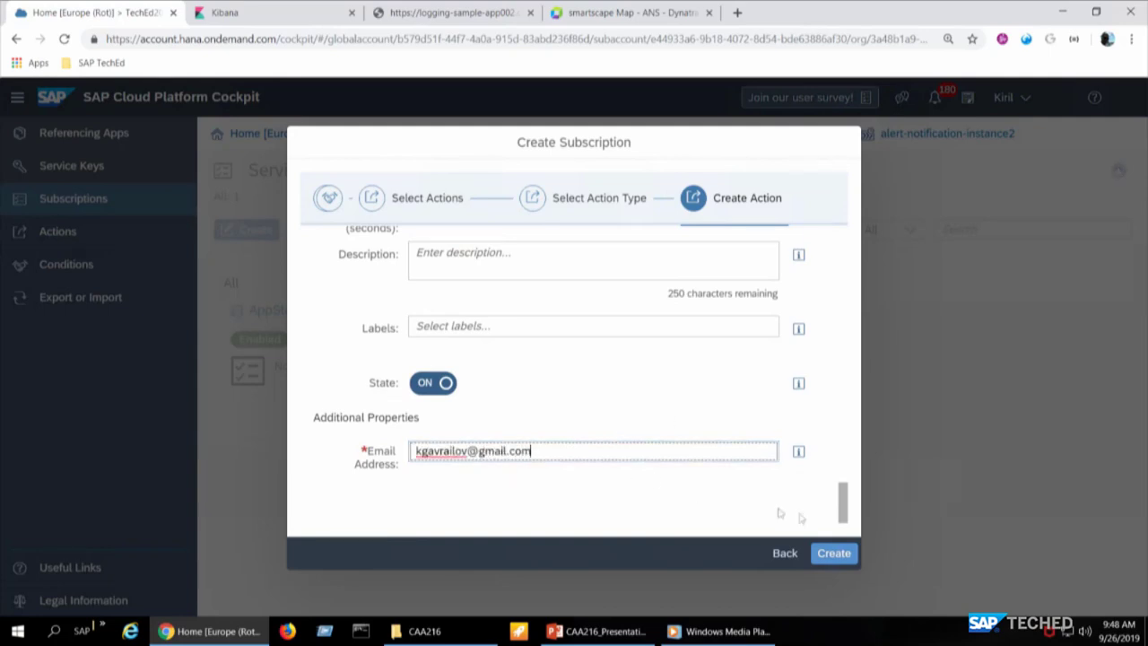
{"action": "left_click", "coordinate": [826, 555]}
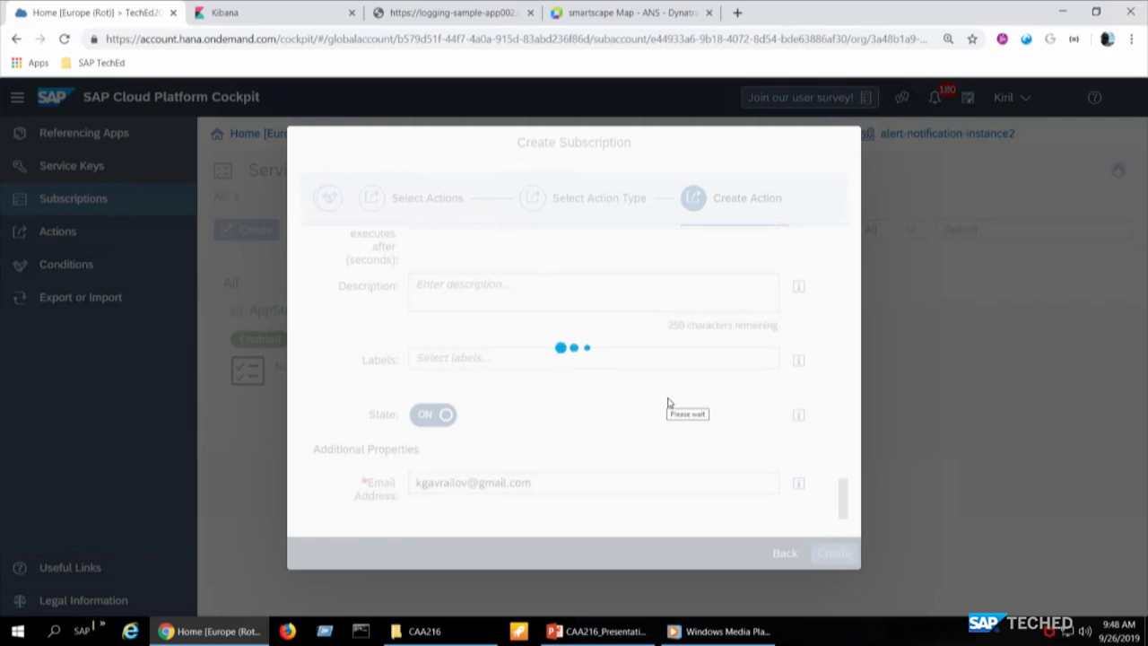
- Assign both SendMeSlackMessage and SendMeAnEmail to MyApplicationHasStopper and close the summary
{"action": "left_click", "coordinate": [669, 403]}
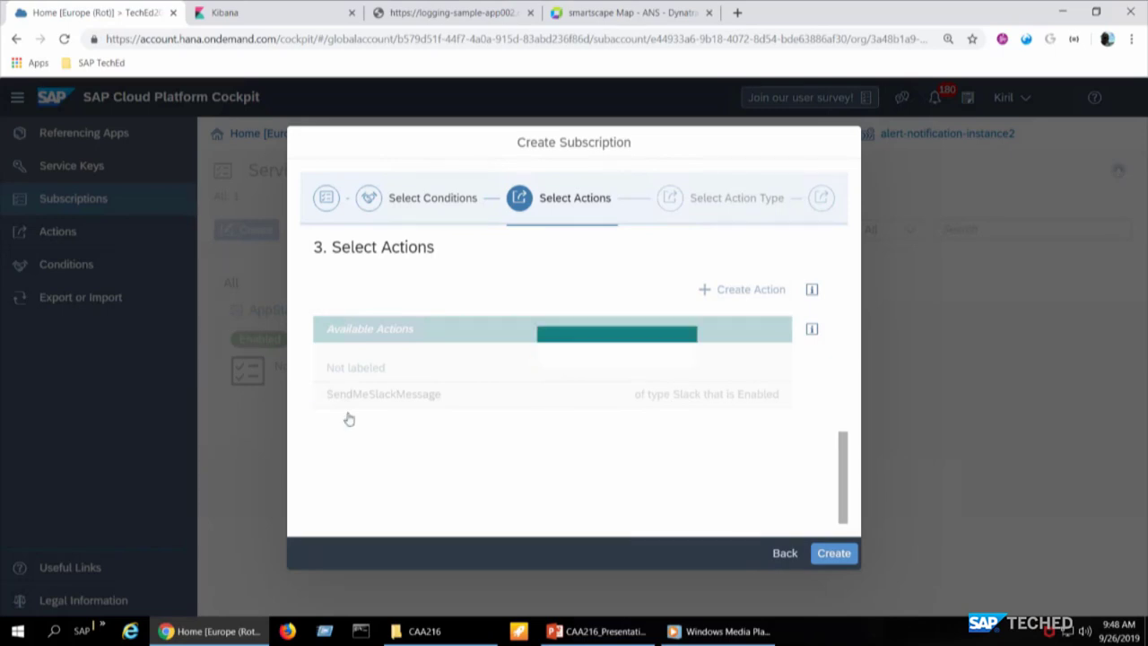
{"action": "left_click", "coordinate": [333, 394]}
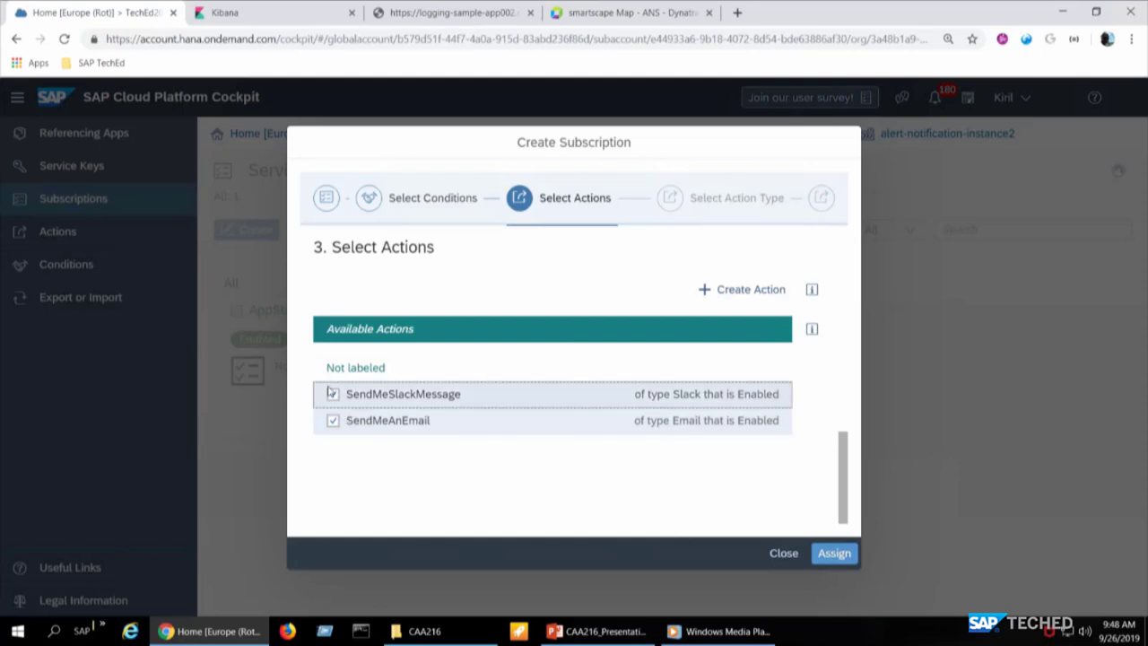
{"action": "left_click", "coordinate": [833, 554]}
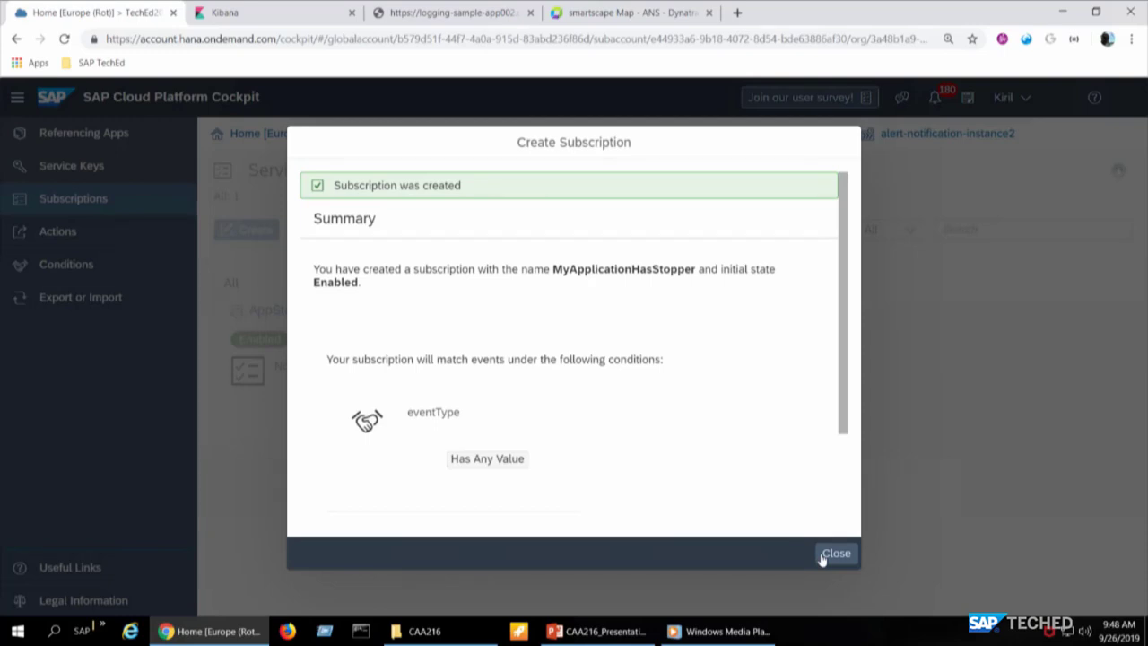
{"action": "scroll", "coordinate": [662, 359], "scroll_direction": "down", "scroll_amount": 3}
{"action": "left_click", "coordinate": [847, 554]}
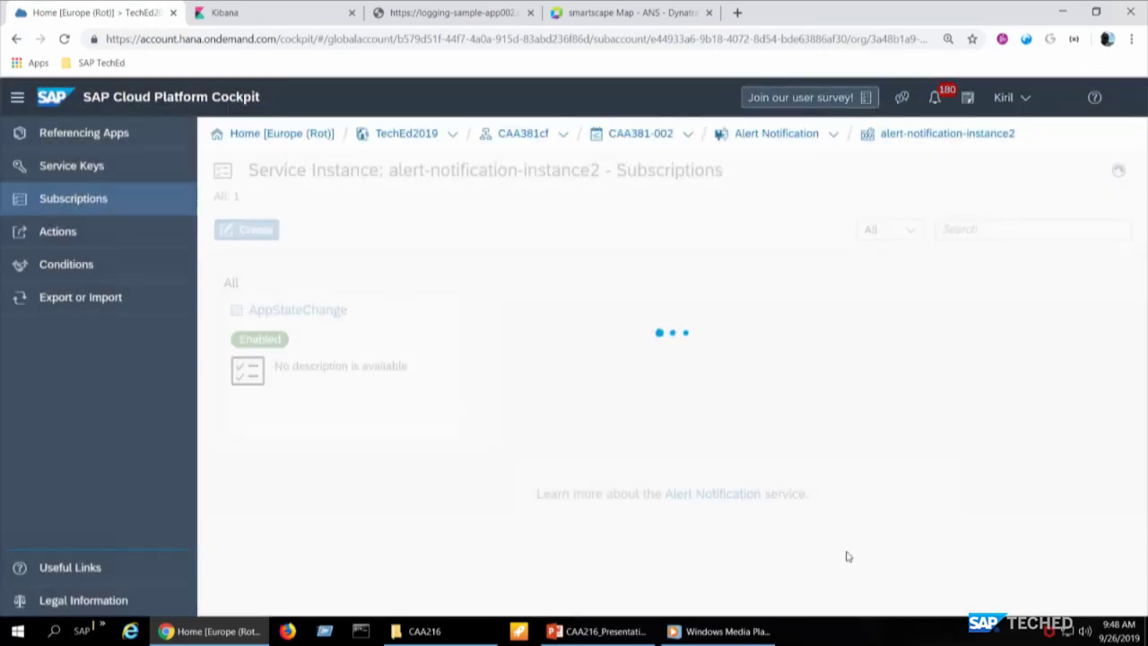
- Return to space CAA381-002's Applications list and stop logging-sample-app002
{"action": "left_click", "coordinate": [641, 134]}
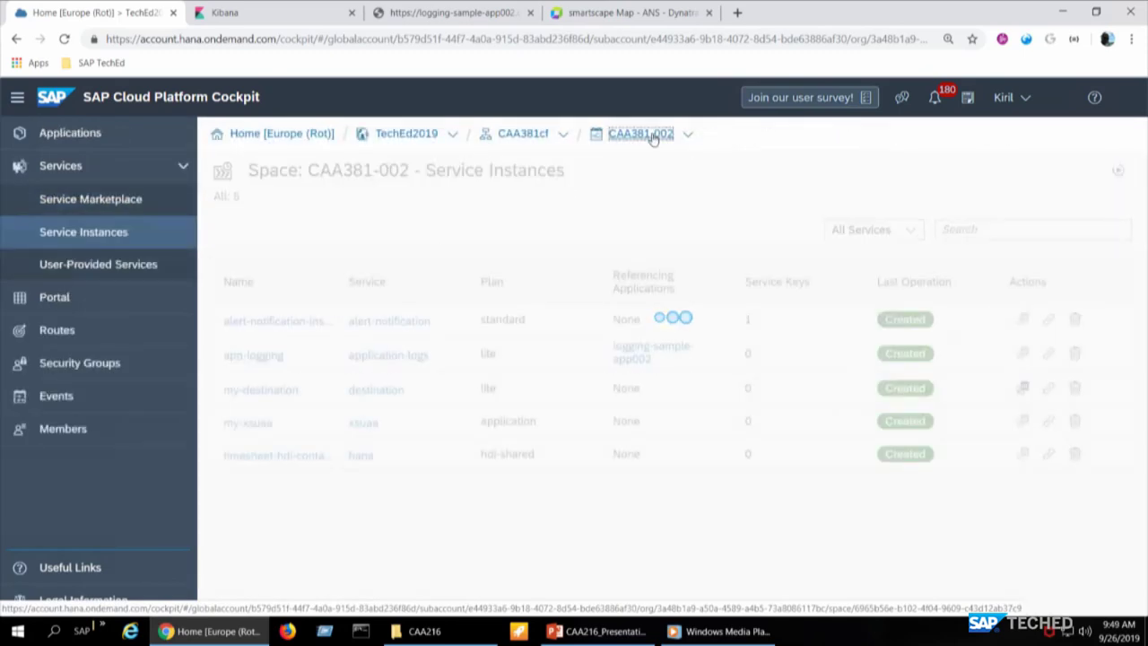
{"action": "left_click", "coordinate": [132, 135]}
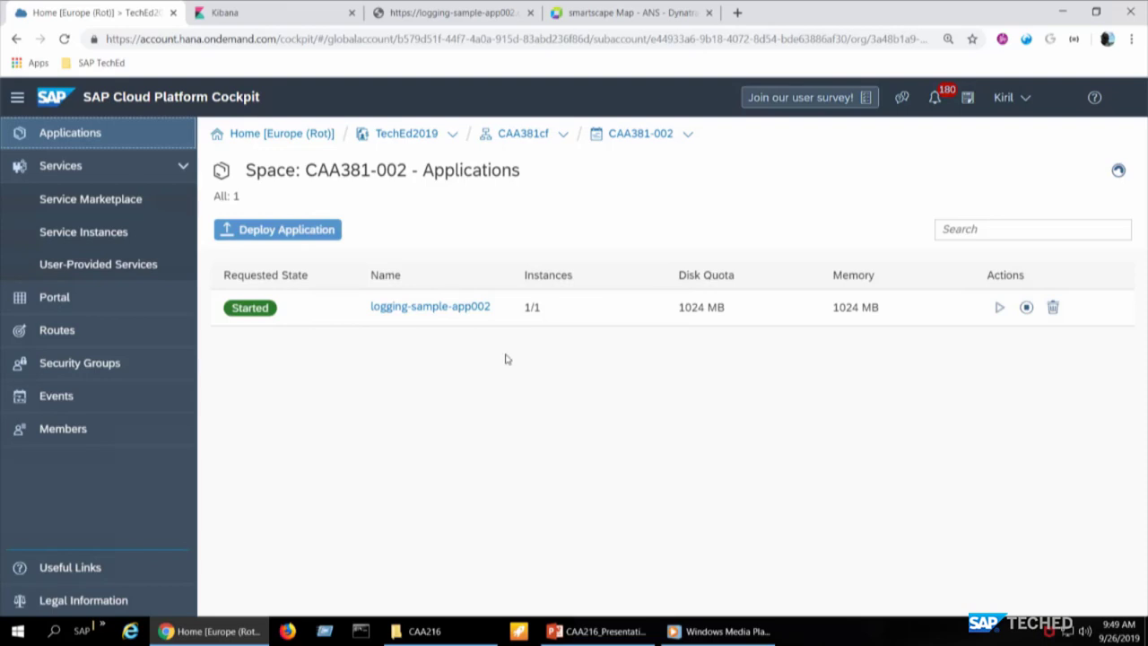
{"action": "left_click", "coordinate": [1027, 307]}
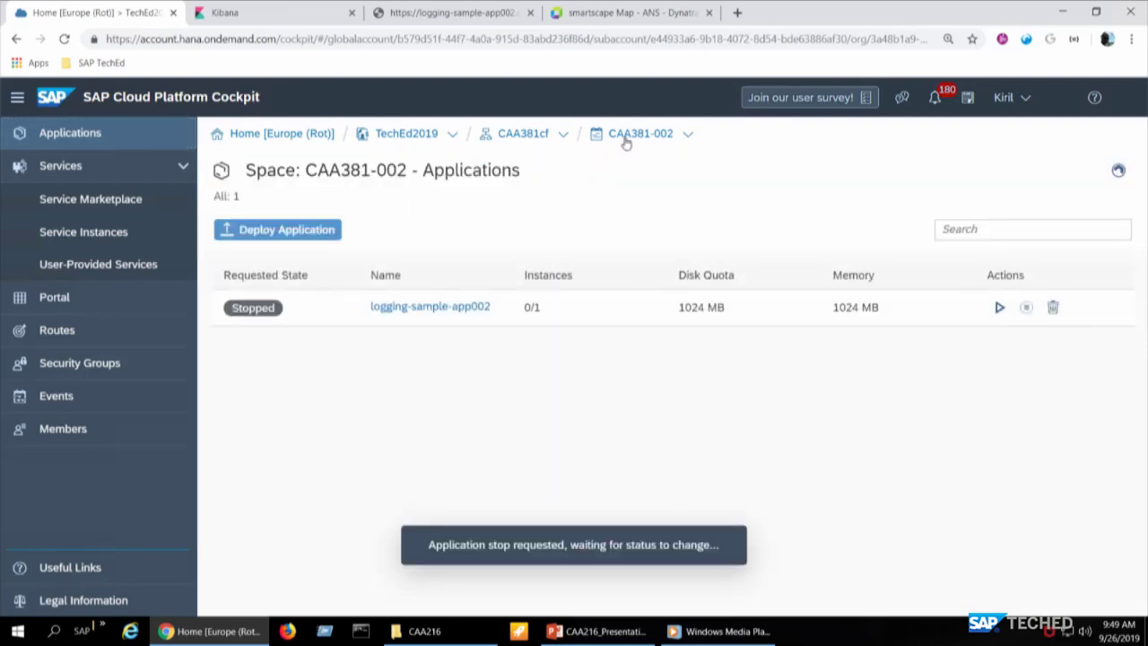
- Load the caa381.slack.com workspace page in a new browser tab
{"action": "left_click", "coordinate": [736, 13]}
{"action": "type", "text": "caa387"}
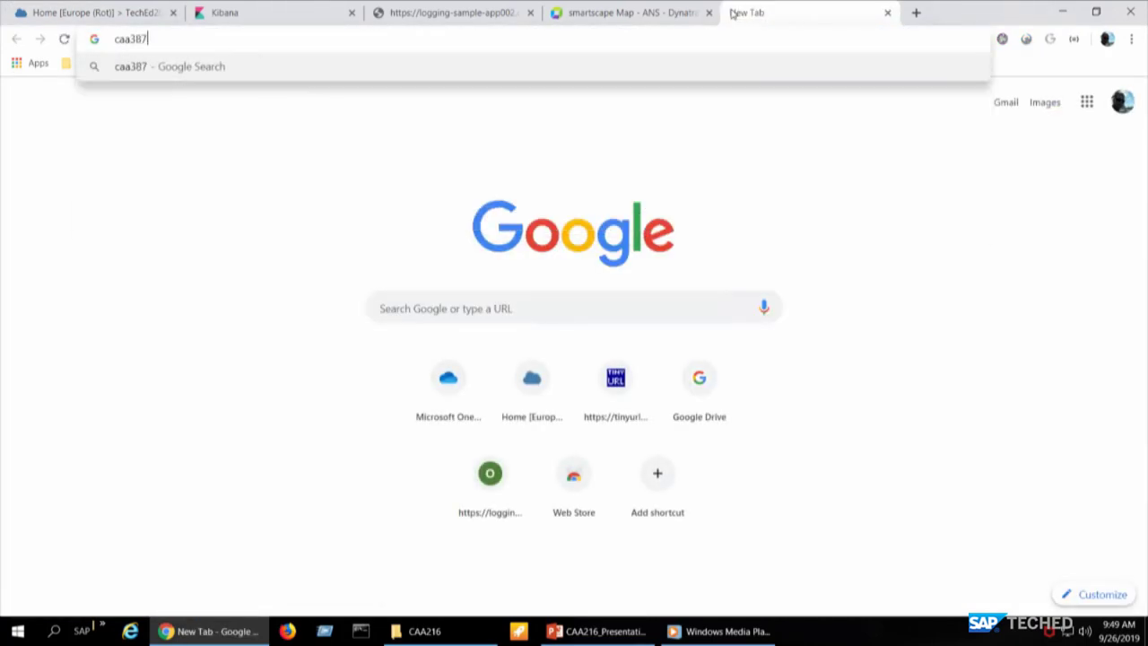
{"action": "key", "text": "BackSpace"}
{"action": "type", "text": "1.slack"}
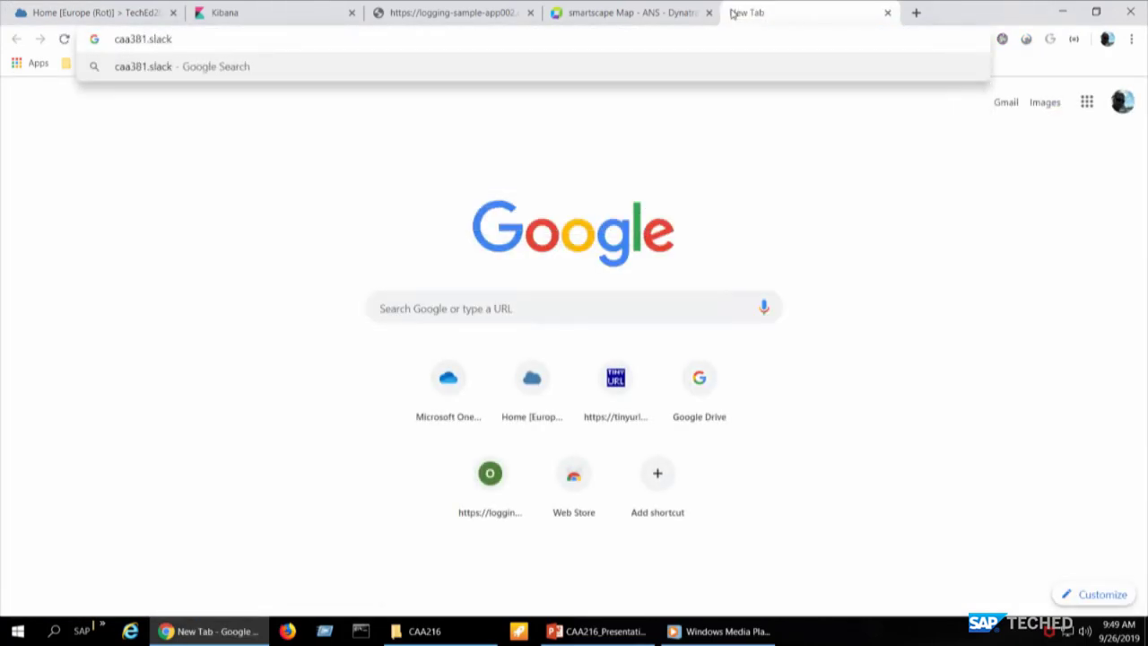
{"action": "type", "text": ".com"}
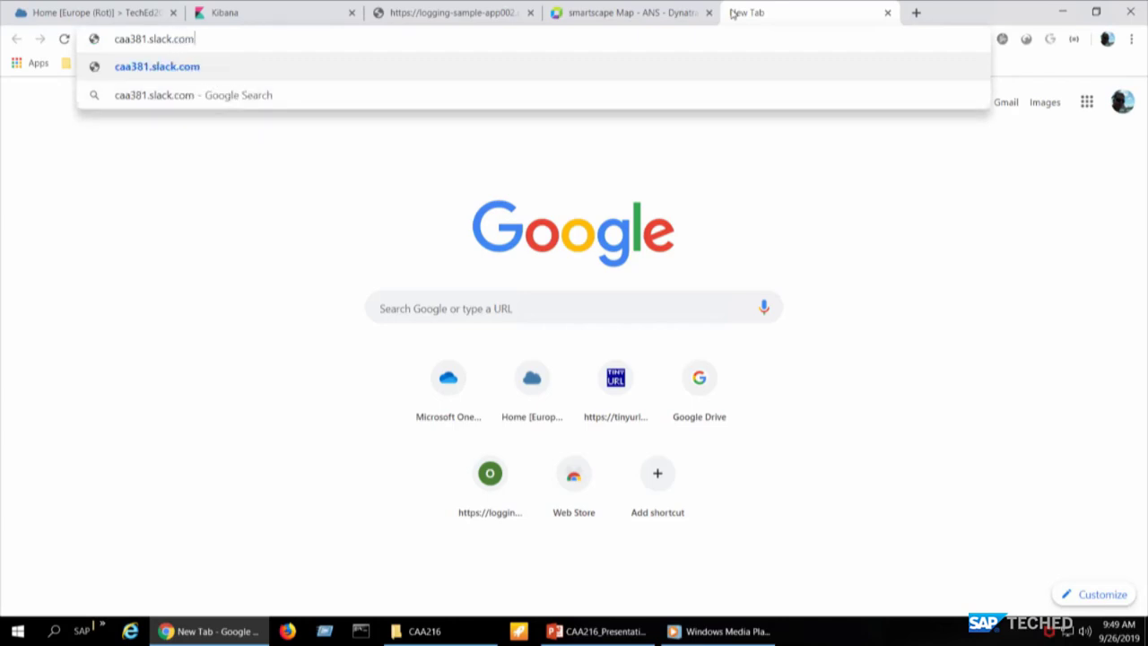
{"action": "key", "text": "Return"}
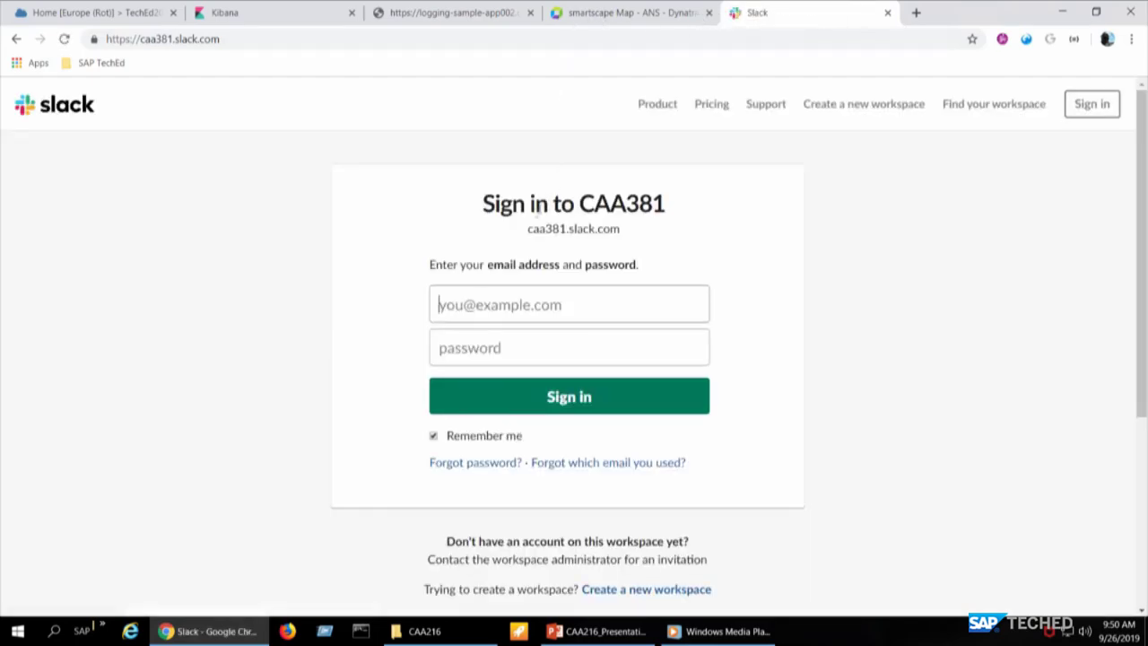
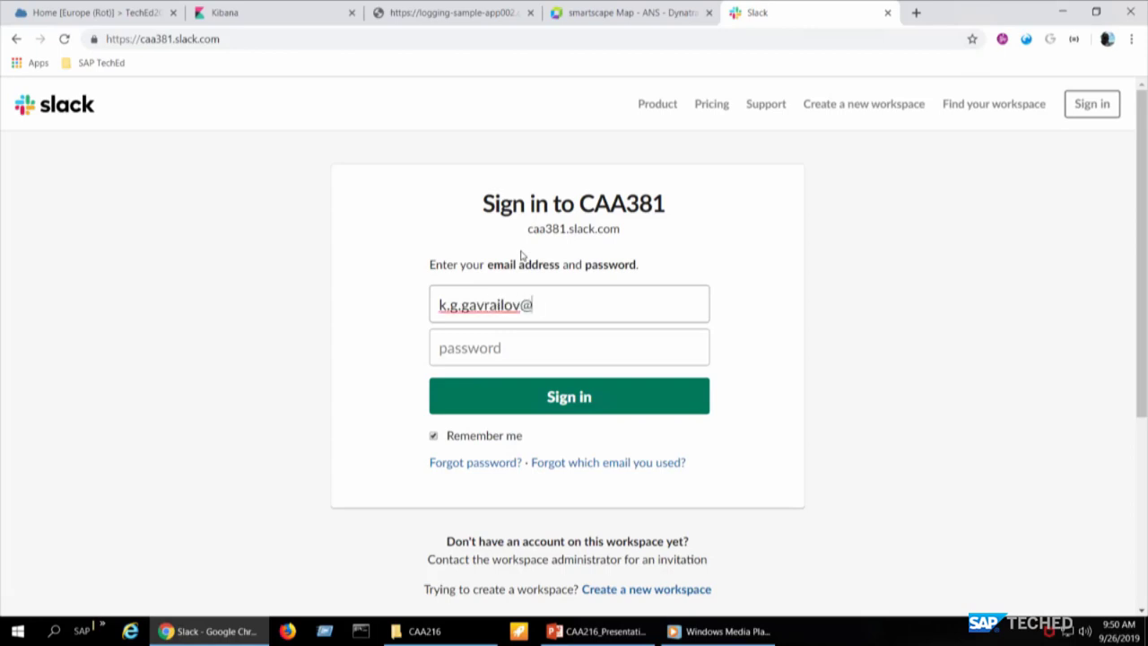
- Enter the account email address and password and submit the sign-in
{"action": "key", "text": "Tab"}
{"action": "type", "text": "••••••••"}
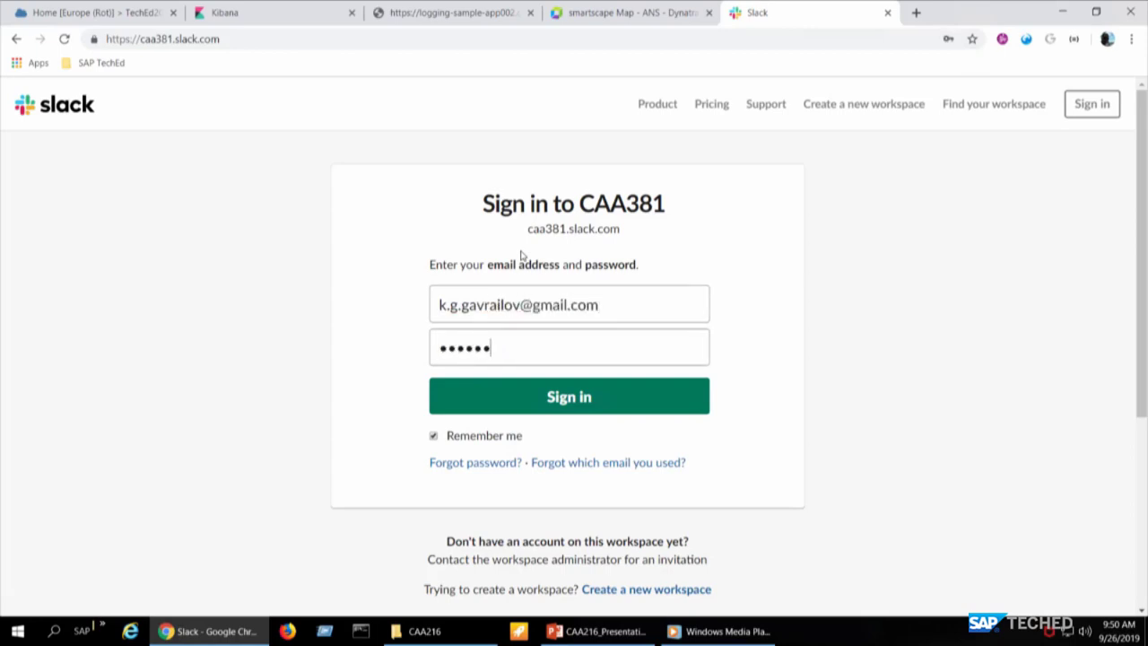
{"action": "key", "text": "Return"}
- Re-enter the corrected email address and the password, then sign in again
{"action": "left_click", "coordinate": [602, 330]}
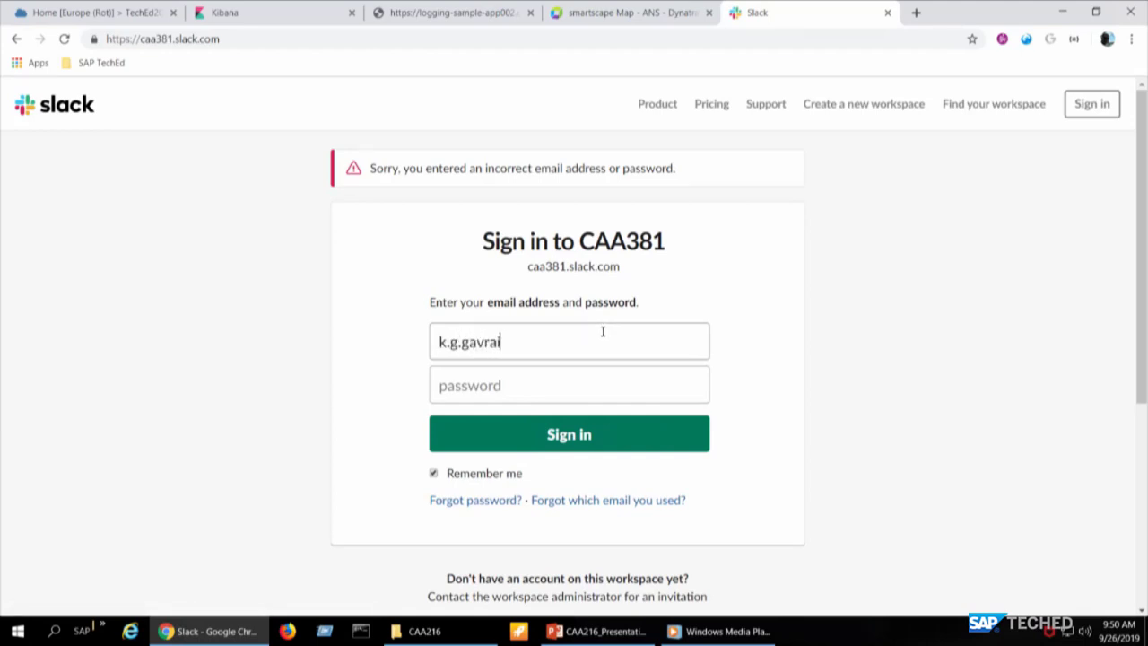
{"action": "key", "text": "Tab"}
{"action": "type", "text": "•••••••••"}
{"action": "key", "text": "Return"}
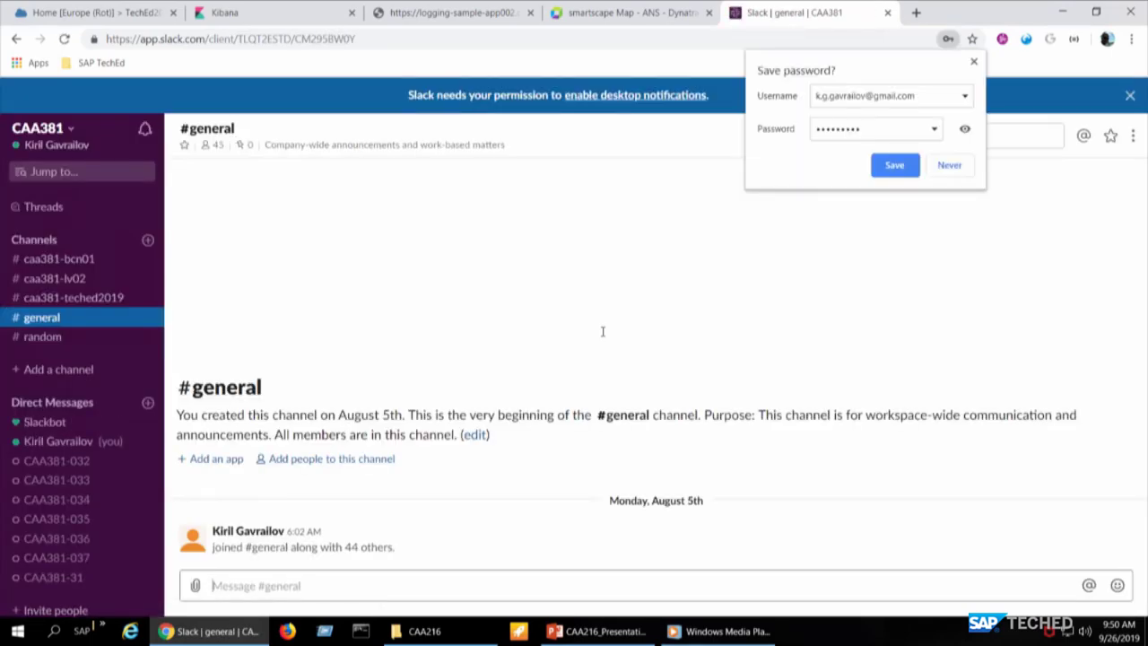
- Decline saving the password and view the #caa381-teched2019 channel, checking the other tabs briefly
{"action": "left_click", "coordinate": [934, 165]}
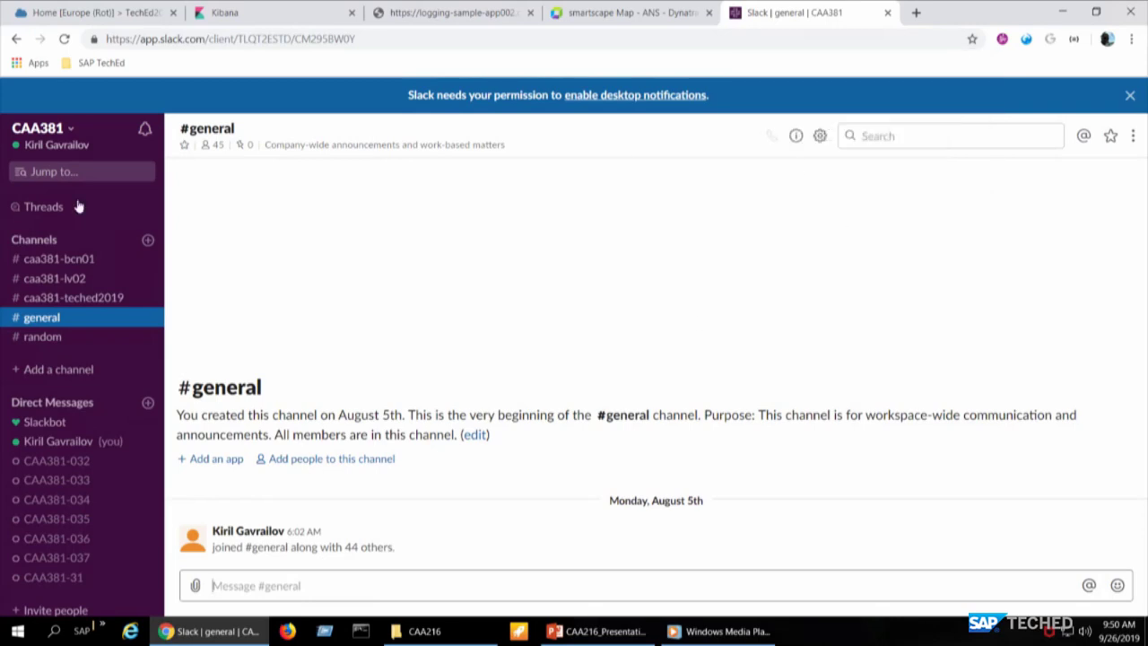
{"action": "left_click", "coordinate": [93, 297]}
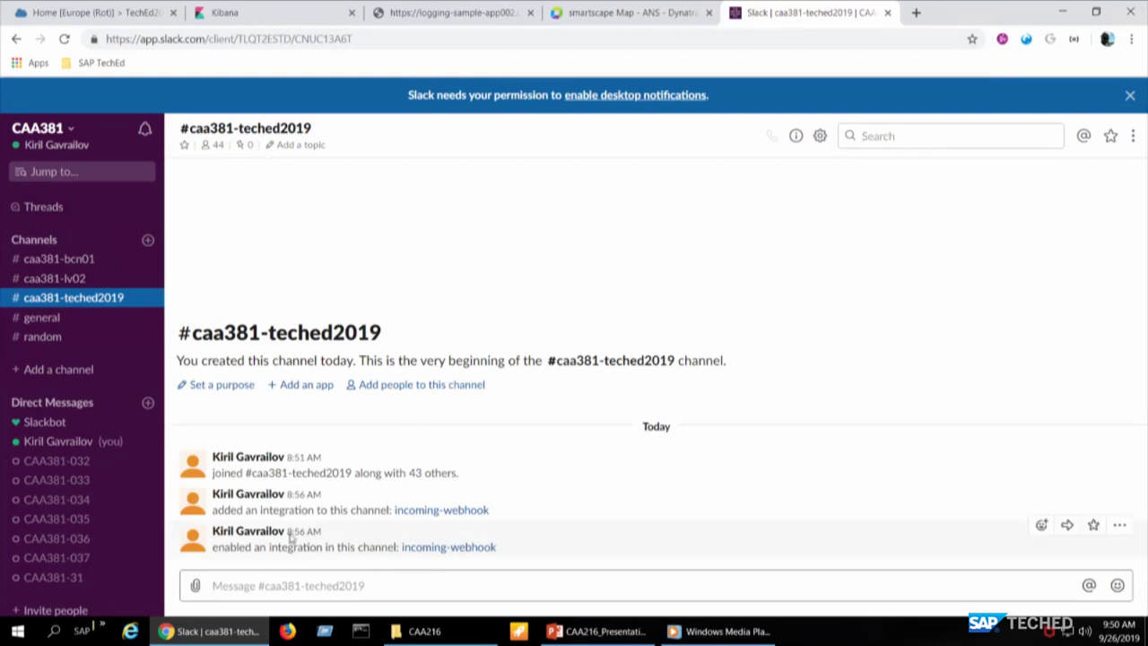
{"action": "left_click", "coordinate": [296, 16]}
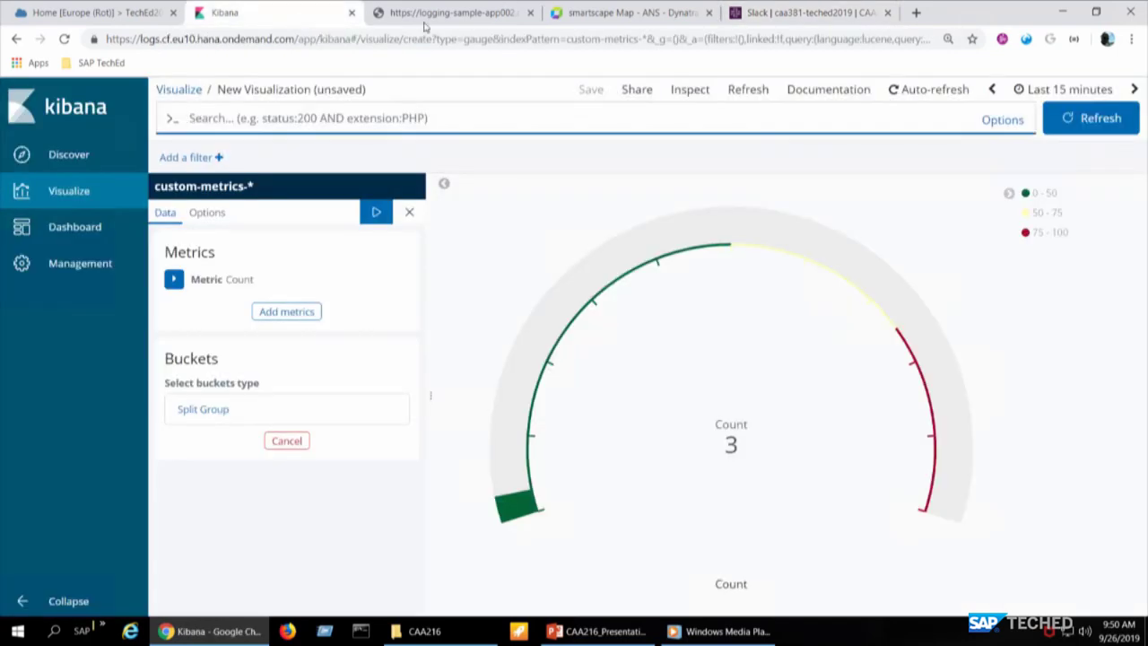
{"action": "left_click", "coordinate": [425, 23]}
{"action": "left_click", "coordinate": [647, 8]}
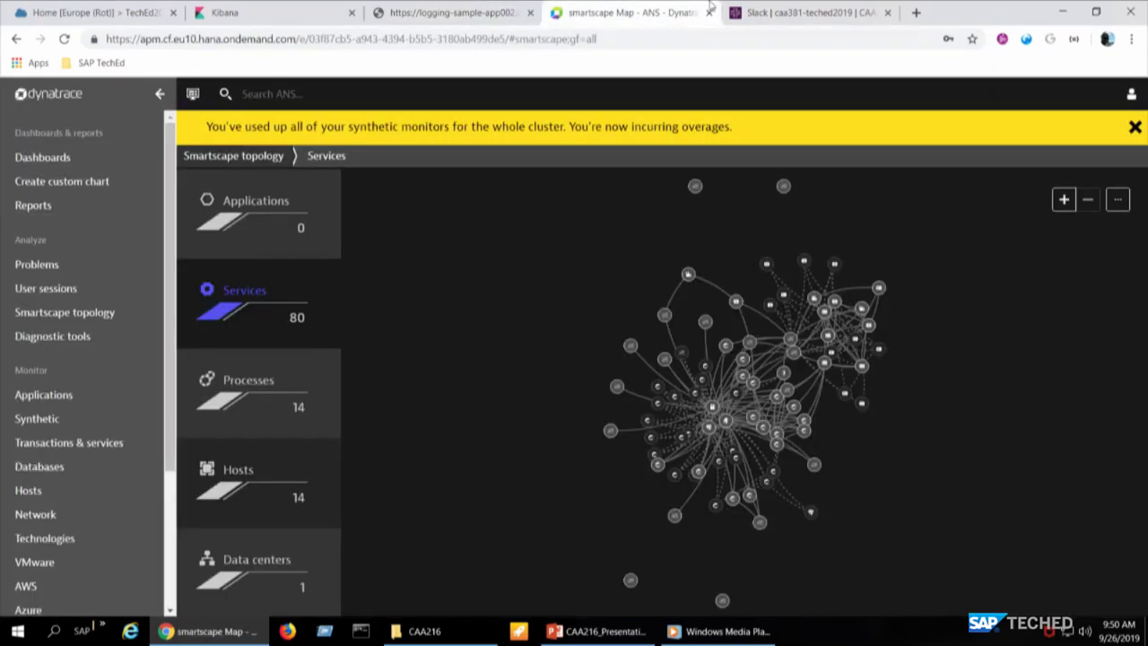
{"action": "left_click", "coordinate": [790, 20]}
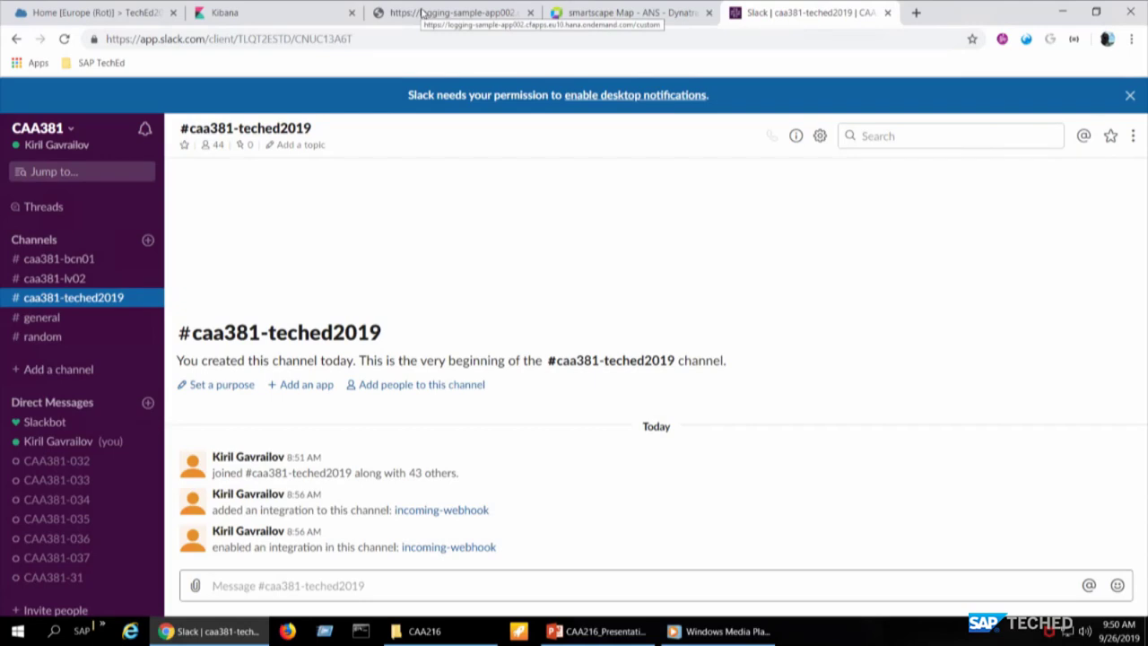
{"action": "left_click", "coordinate": [99, 278]}
{"action": "left_click", "coordinate": [100, 306]}
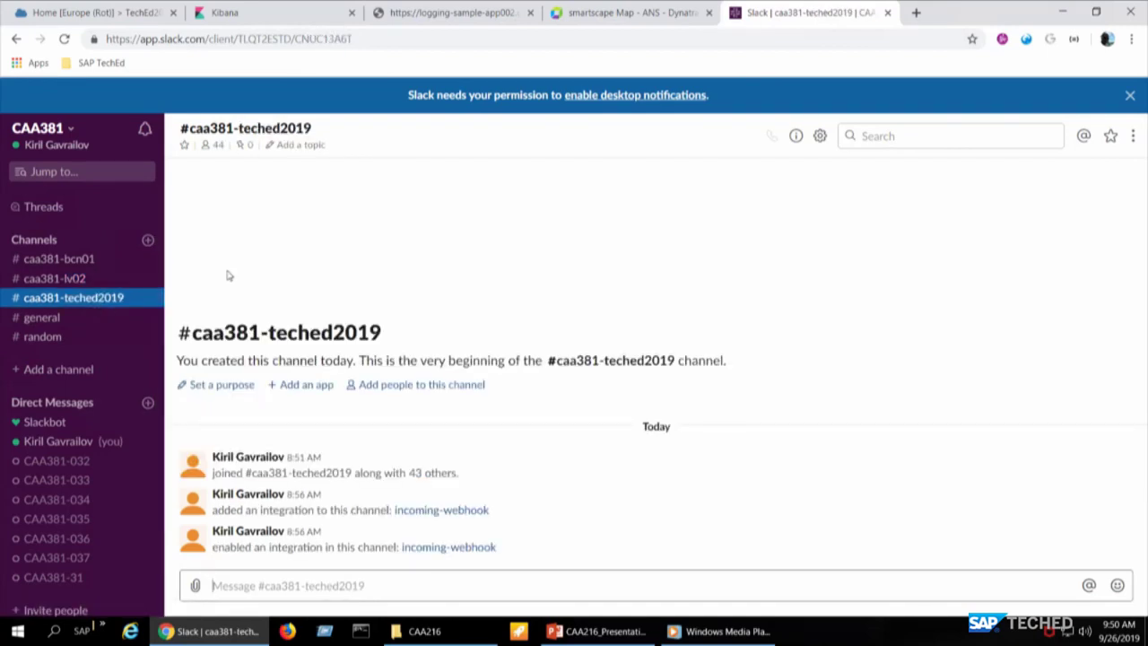
- Go to gmail.com in a new browser tab
{"action": "key", "text": "ctrl+t"}
{"action": "type", "text": "gmai;"}
{"action": "key", "text": "BackSpace"}
{"action": "type", "text": "l.com"}
{"action": "key", "text": "Return"}
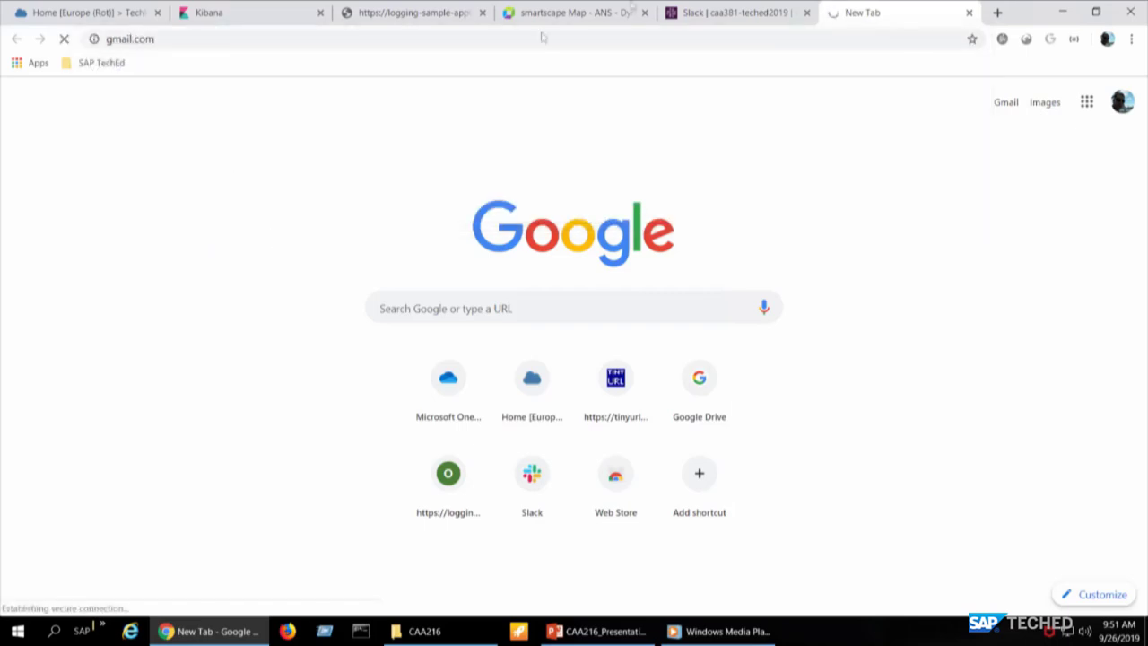
- Open the newest SAP alert notification email in Gmail and zoom to 150%
{"action": "left_click", "coordinate": [743, 14]}
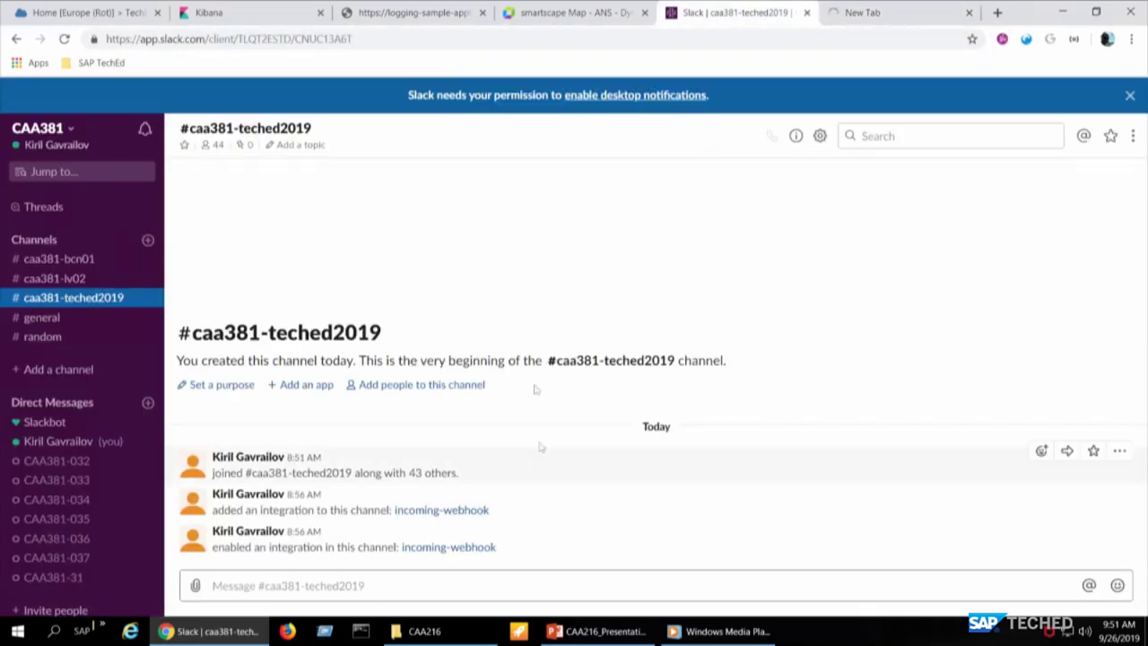
{"action": "left_click", "coordinate": [902, 13]}
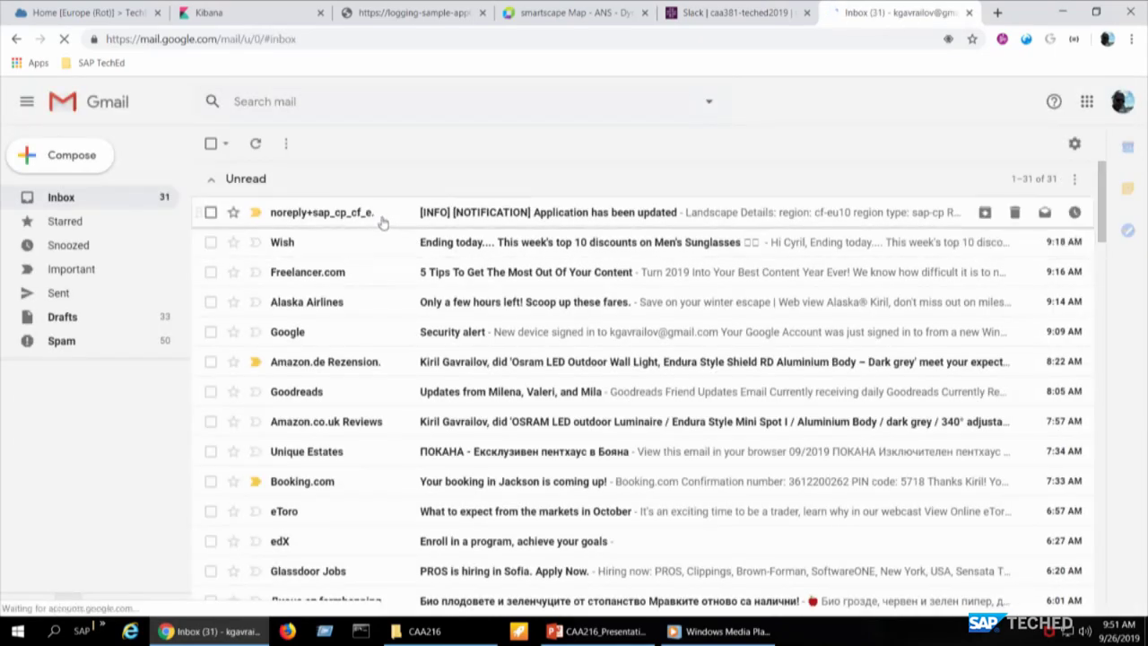
{"action": "left_click", "coordinate": [381, 215]}
{"action": "scroll", "coordinate": [406, 314], "scroll_direction": "down", "scroll_amount": 1}
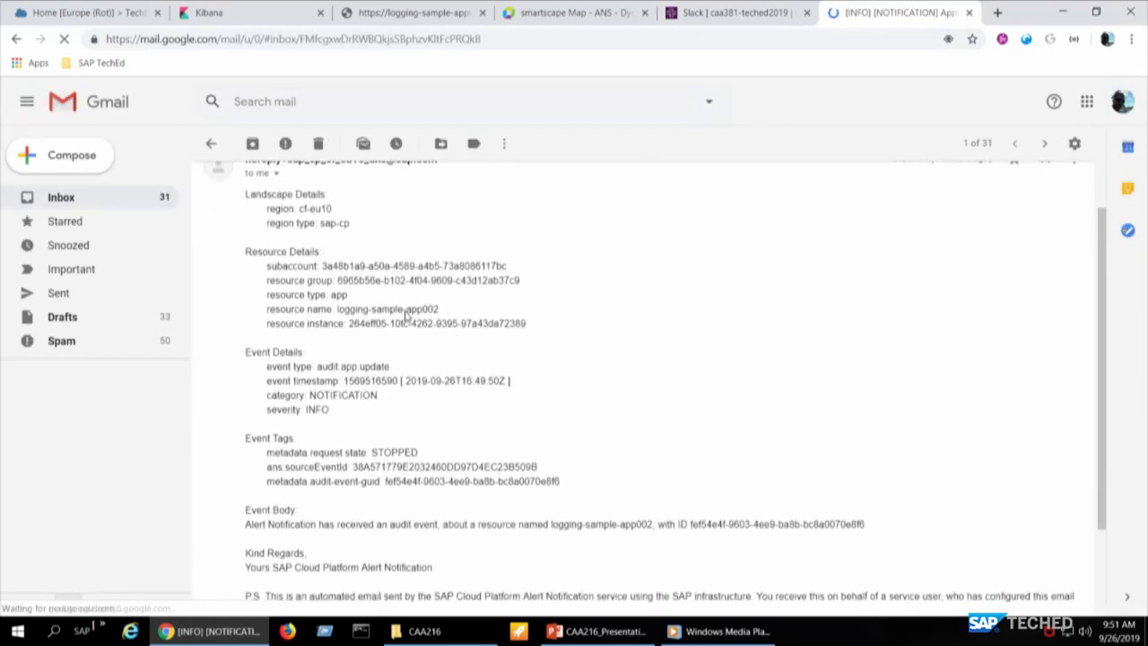
{"action": "key", "text": "ctrl+plus"}
{"action": "key", "text": "ctrl+plus"}
{"action": "key", "text": "ctrl+plus"}
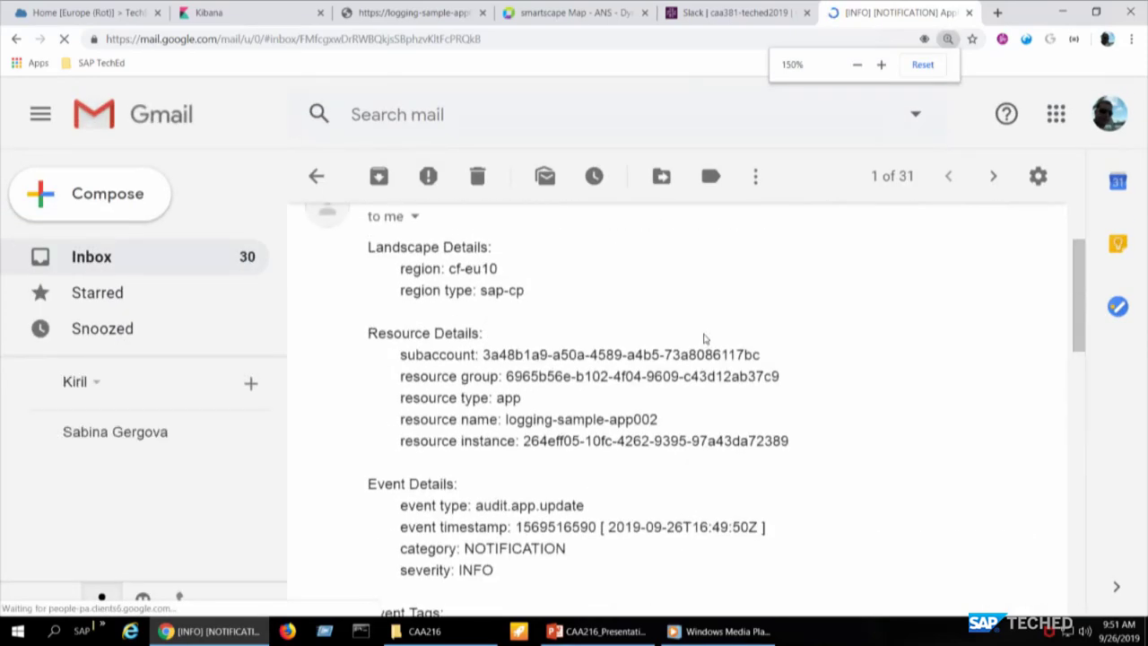
- Scroll through the email to read the audit.app.update details with state STOPPED
{"action": "scroll", "coordinate": [705, 339], "scroll_direction": "down", "scroll_amount": 1}
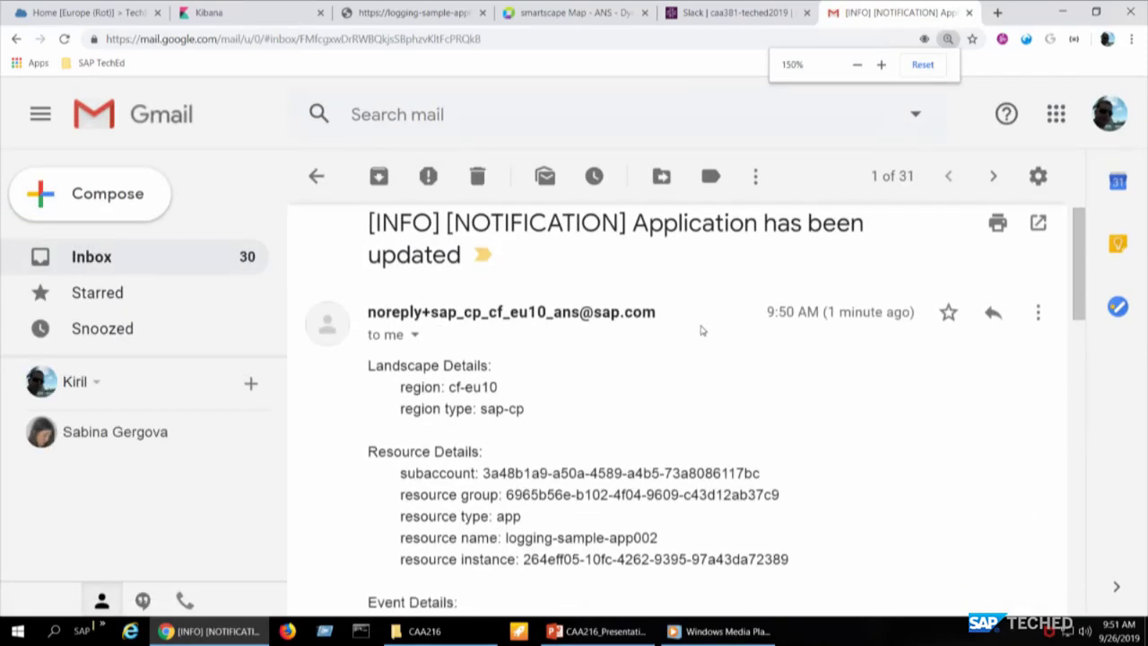
{"action": "scroll", "coordinate": [696, 307], "scroll_direction": "down", "scroll_amount": 2}
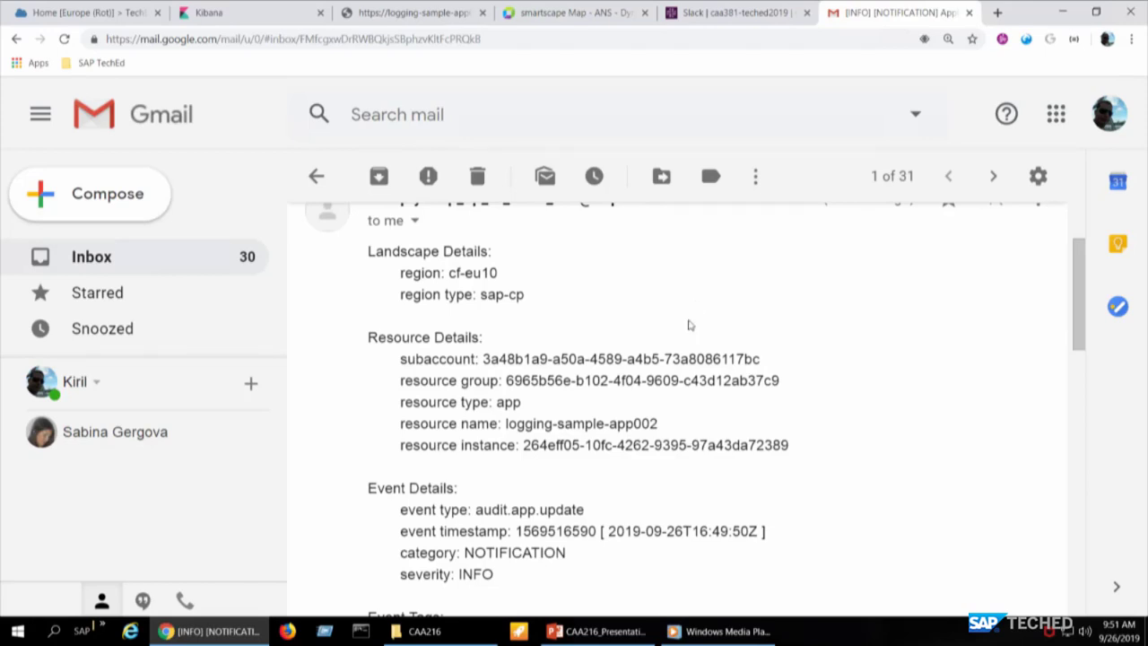
{"action": "scroll", "coordinate": [671, 350], "scroll_direction": "down", "scroll_amount": 1}
{"action": "scroll", "coordinate": [668, 350], "scroll_direction": "up", "scroll_amount": 2}
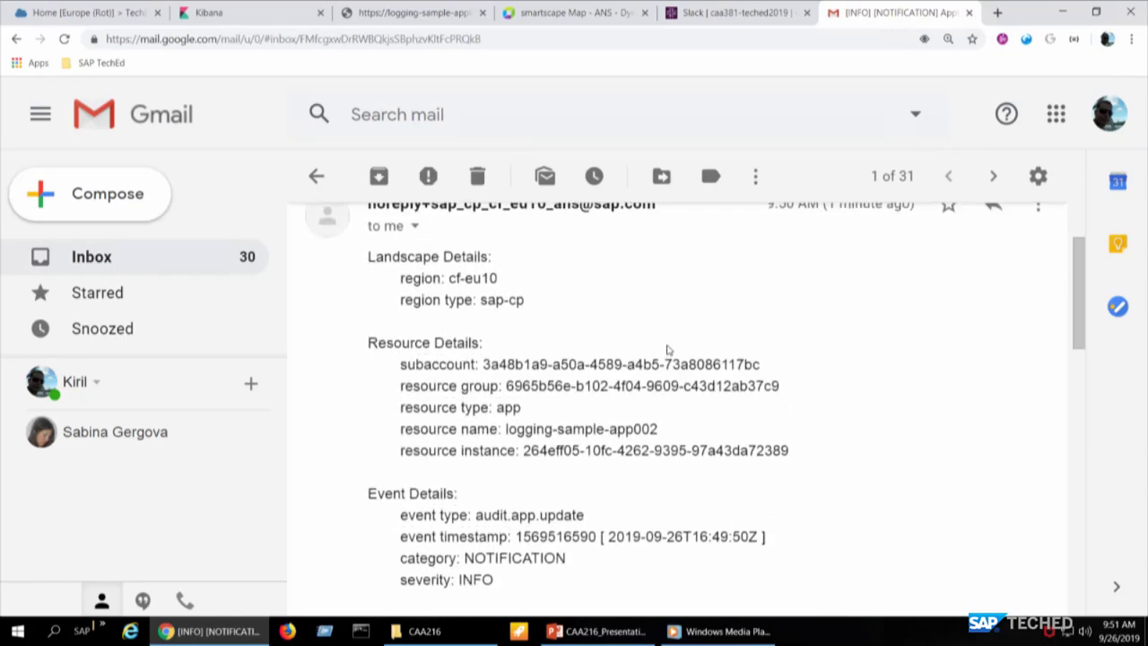
{"action": "scroll", "coordinate": [668, 350], "scroll_direction": "down", "scroll_amount": 1}
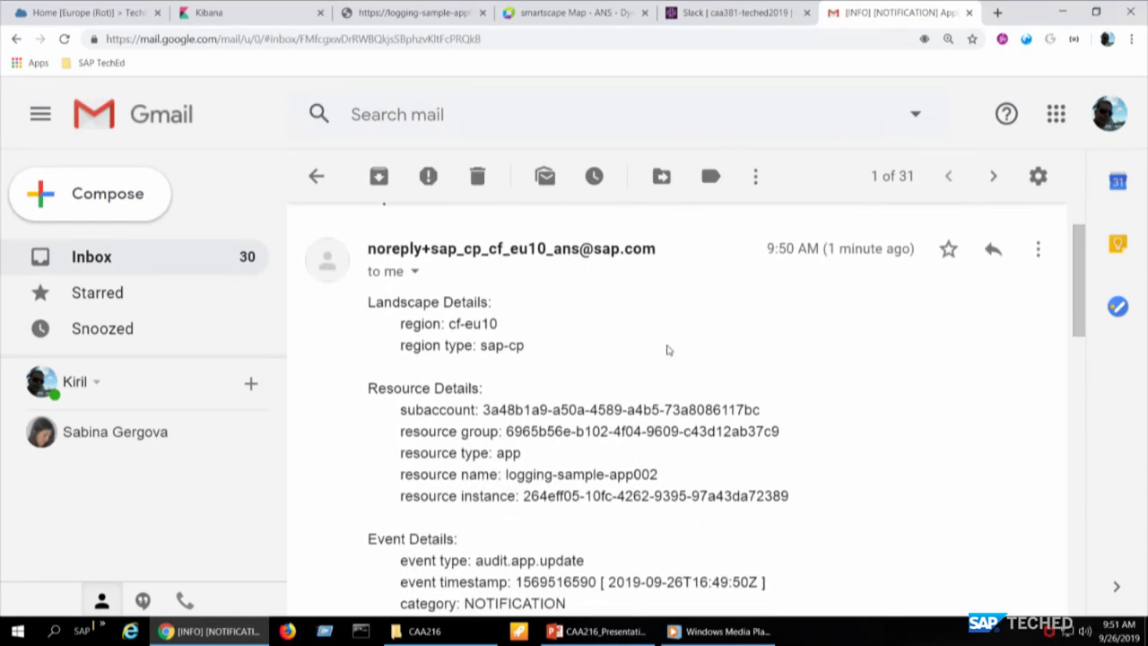
{"action": "scroll", "coordinate": [667, 350], "scroll_direction": "up", "scroll_amount": 2}
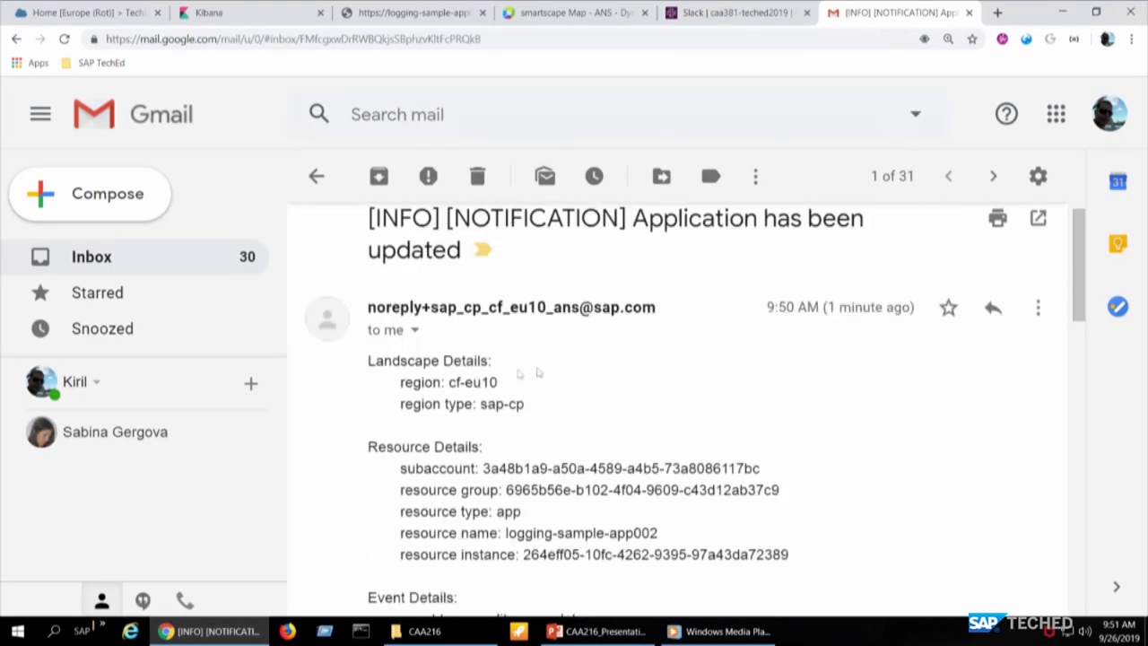
{"action": "scroll", "coordinate": [491, 398], "scroll_direction": "down", "scroll_amount": 2}
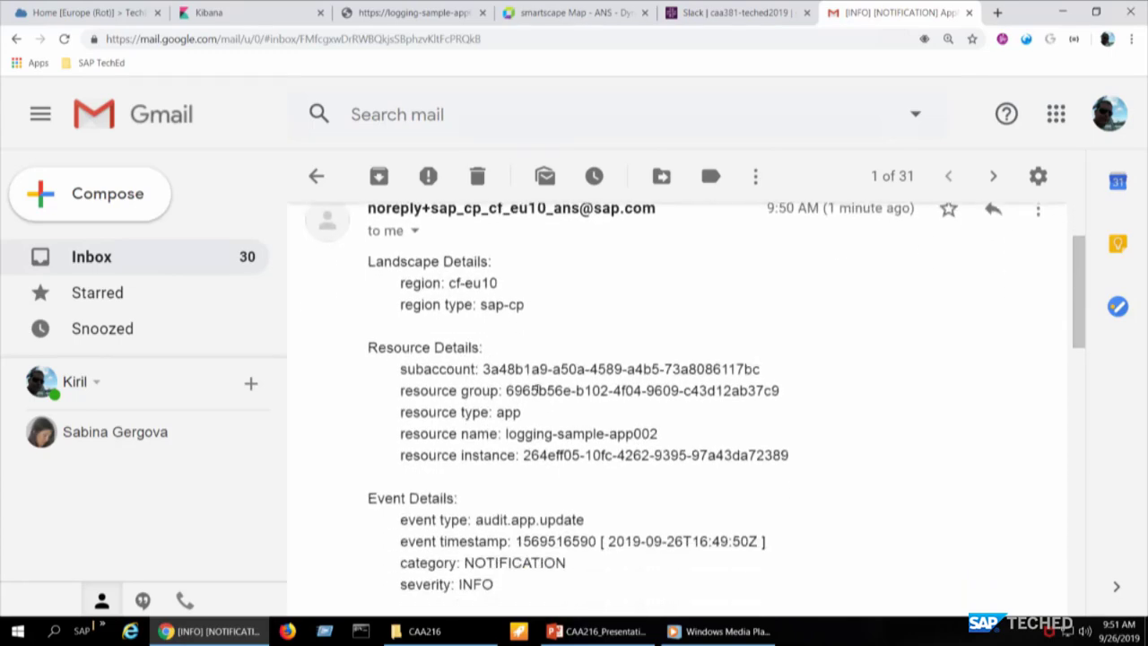
{"action": "scroll", "coordinate": [536, 388], "scroll_direction": "down", "scroll_amount": 1}
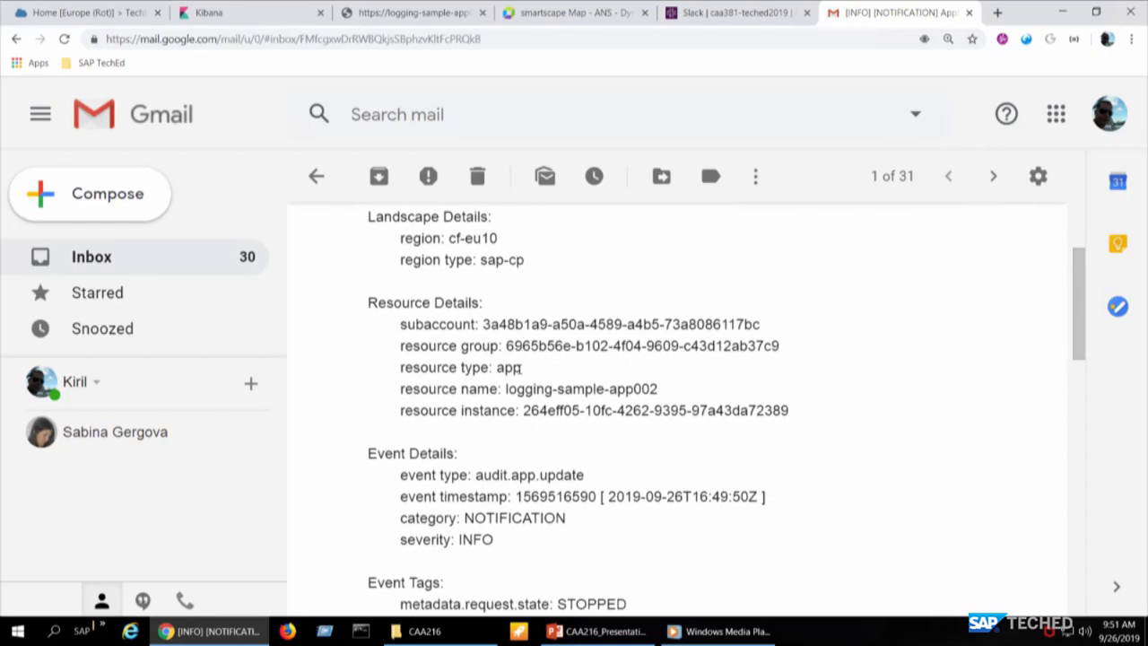
{"action": "scroll", "coordinate": [519, 368], "scroll_direction": "down", "scroll_amount": 1}
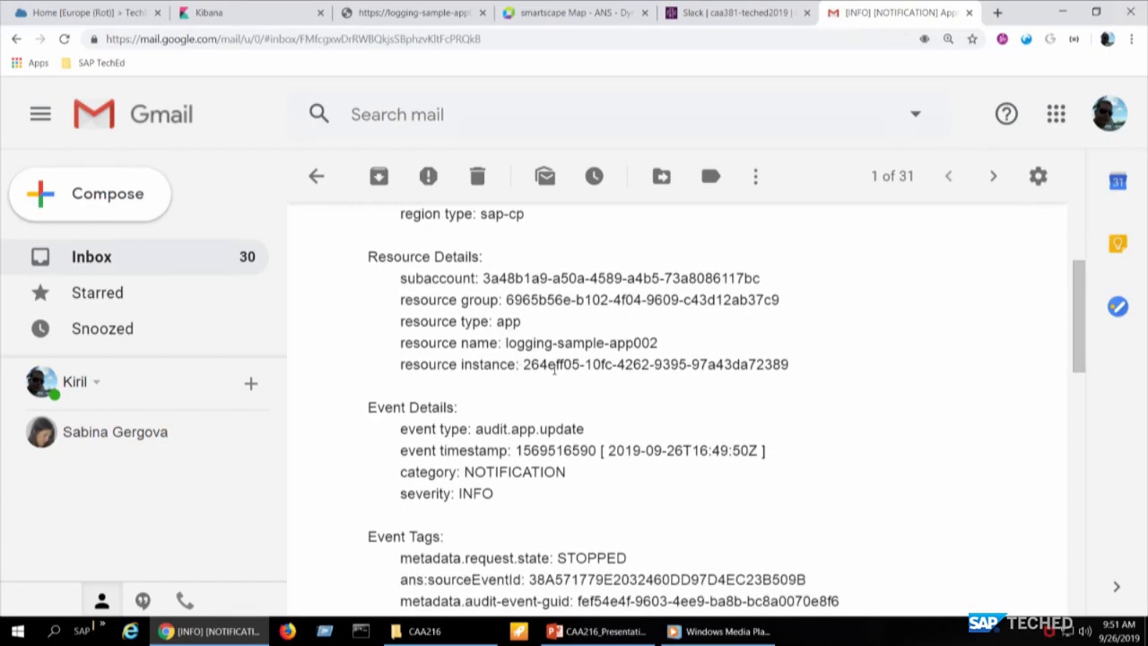
{"action": "scroll", "coordinate": [554, 369], "scroll_direction": "down", "scroll_amount": 4}
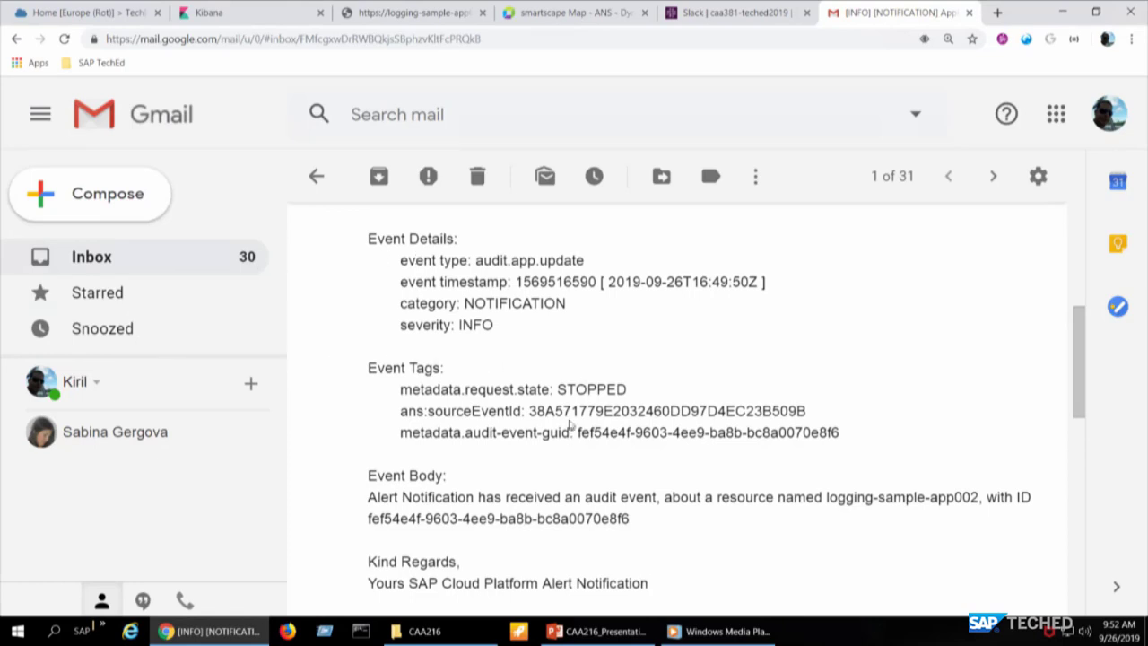
- Scroll the alert email back up, then present slide 18 'Demo – SAP Cloud Platform Alert Notification' full screen
{"action": "scroll", "coordinate": [571, 426], "scroll_direction": "down", "scroll_amount": 2}
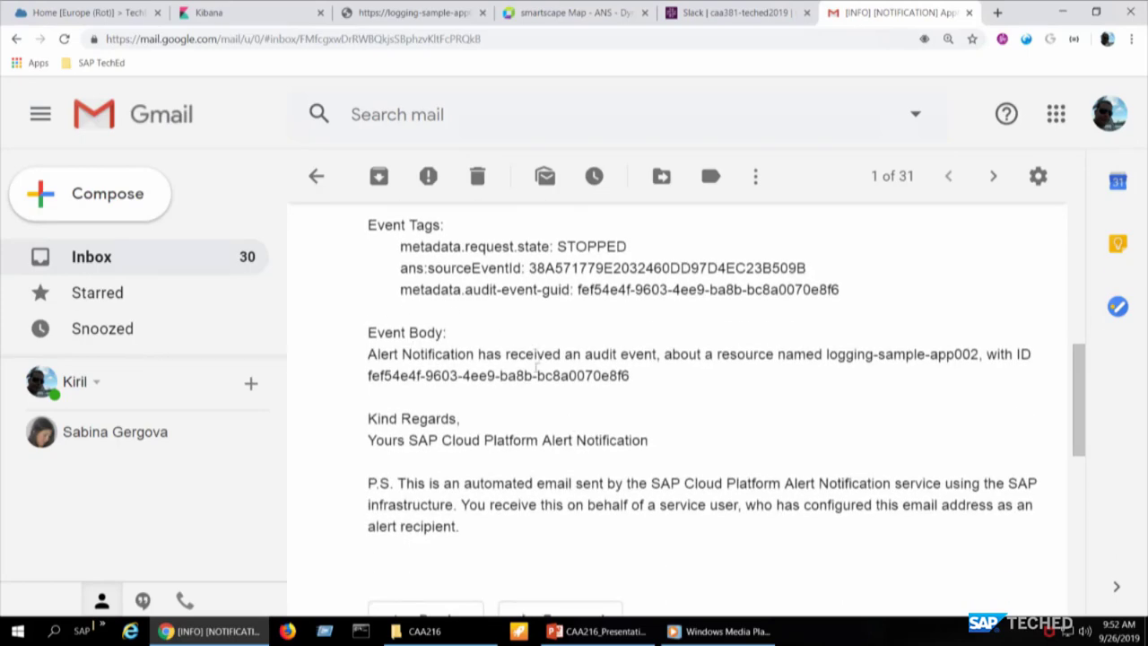
{"action": "scroll", "coordinate": [483, 485], "scroll_direction": "up", "scroll_amount": 2}
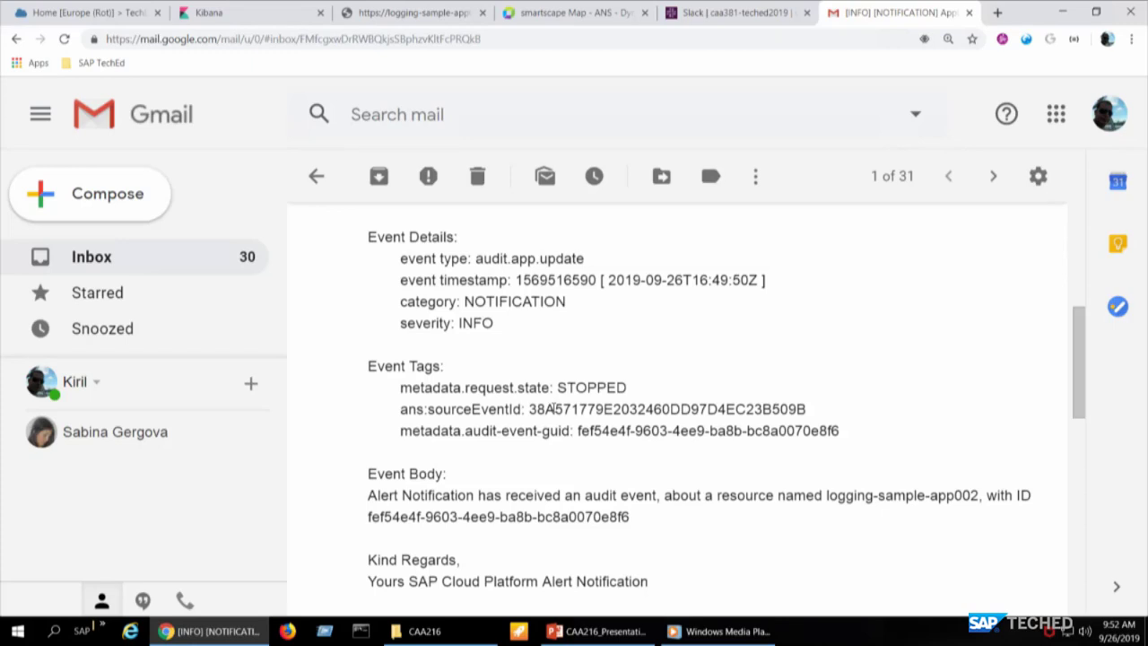
{"action": "scroll", "coordinate": [553, 409], "scroll_direction": "up", "scroll_amount": 4}
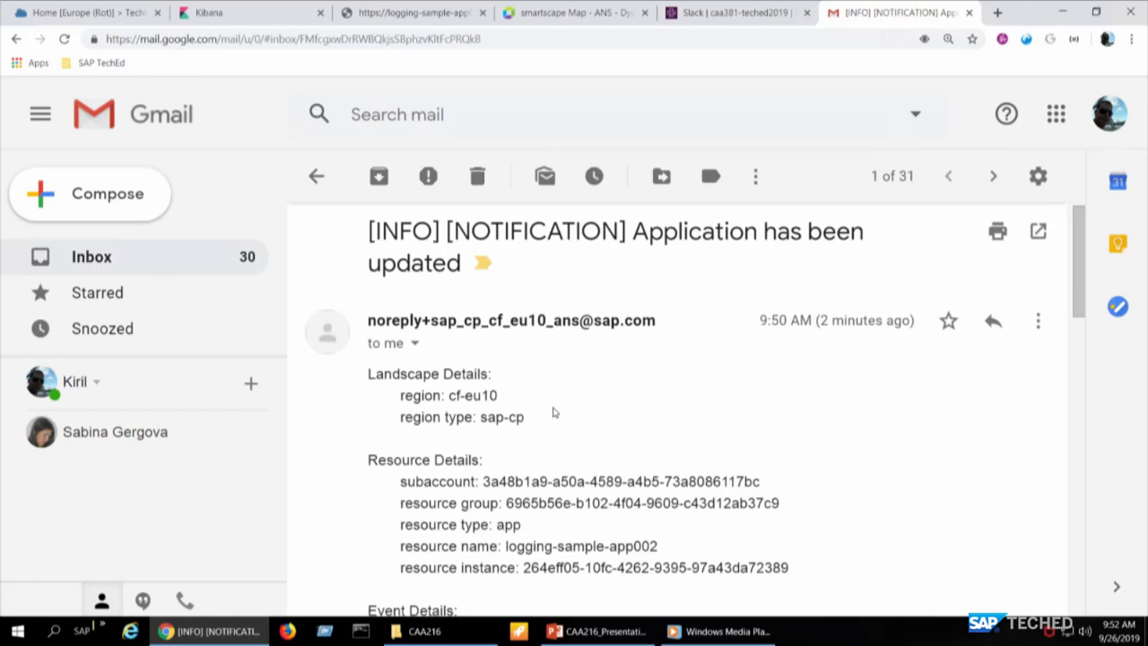
{"action": "key", "text": "alt+Tab"}
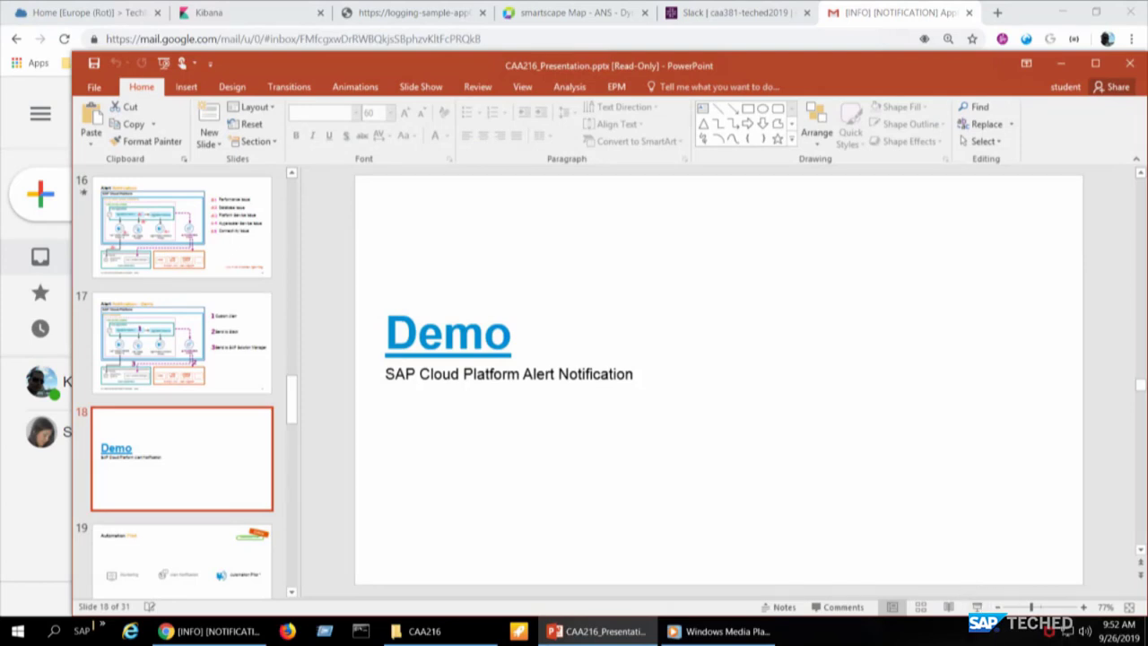
{"action": "left_click", "coordinate": [977, 608]}
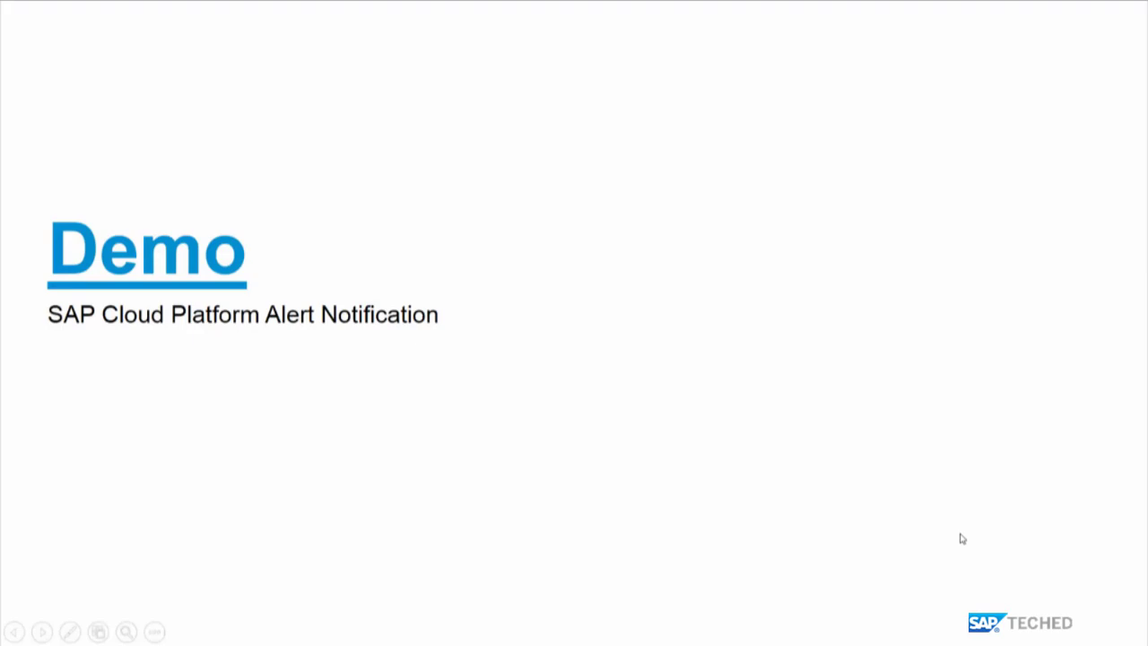